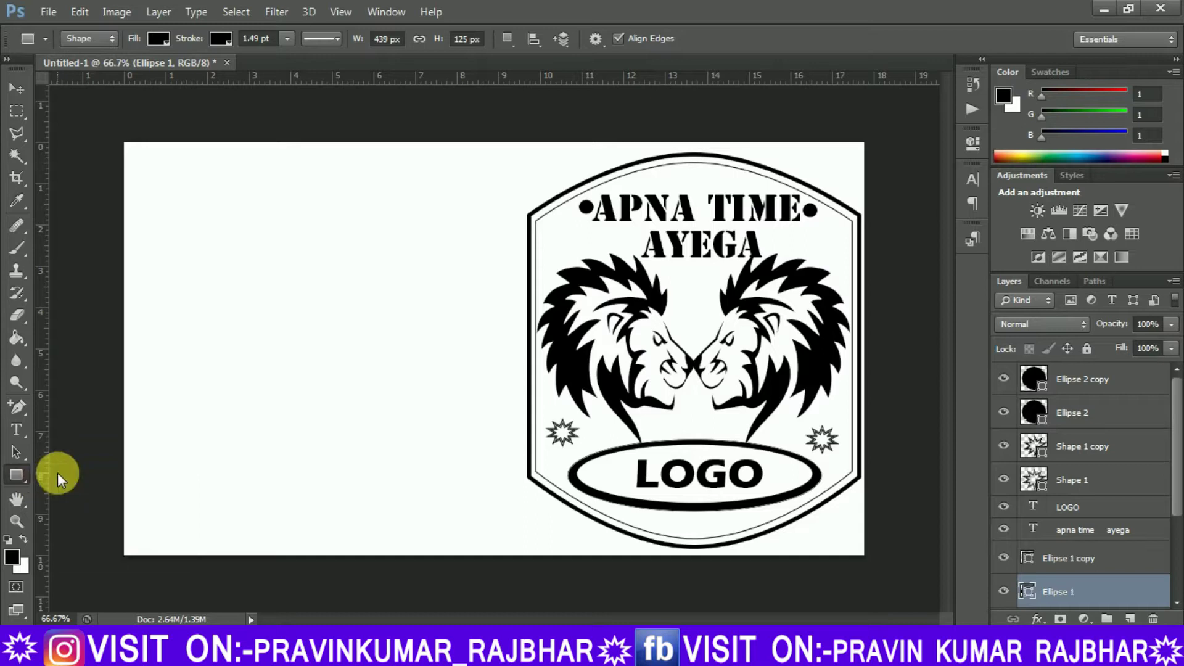
# - Draw a rectangle shape about 547 by 540 px on the blank area beside the finished lion logo
pyautogui.click(179, 201)
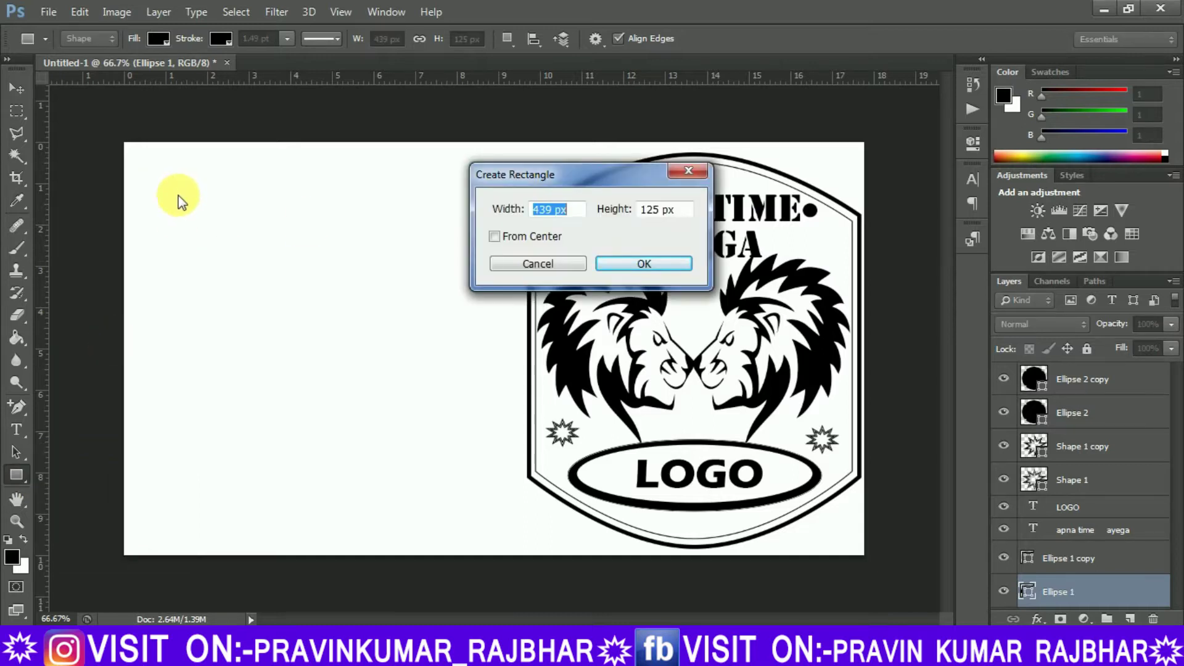
pyautogui.click(528, 264)
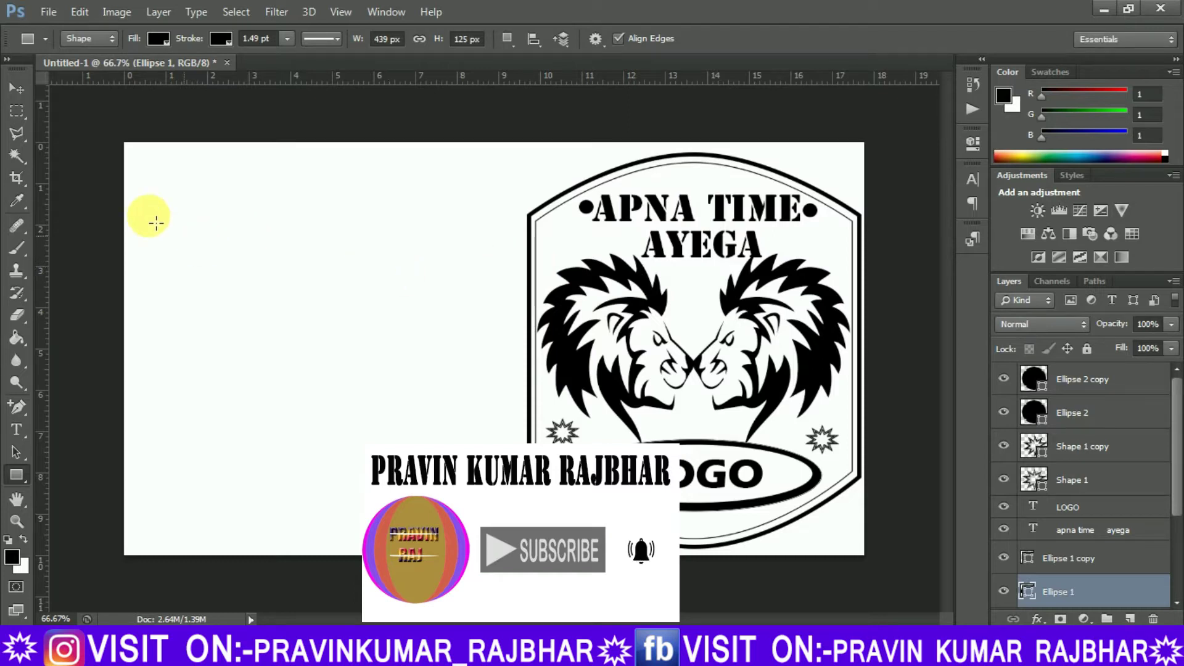
pyautogui.moveTo(145, 173)
pyautogui.mouseDown()
pyautogui.moveTo(259, 286)
pyautogui.moveTo(386, 344)
pyautogui.moveTo(429, 455)
pyautogui.moveTo(460, 484)
pyautogui.mouseUp()
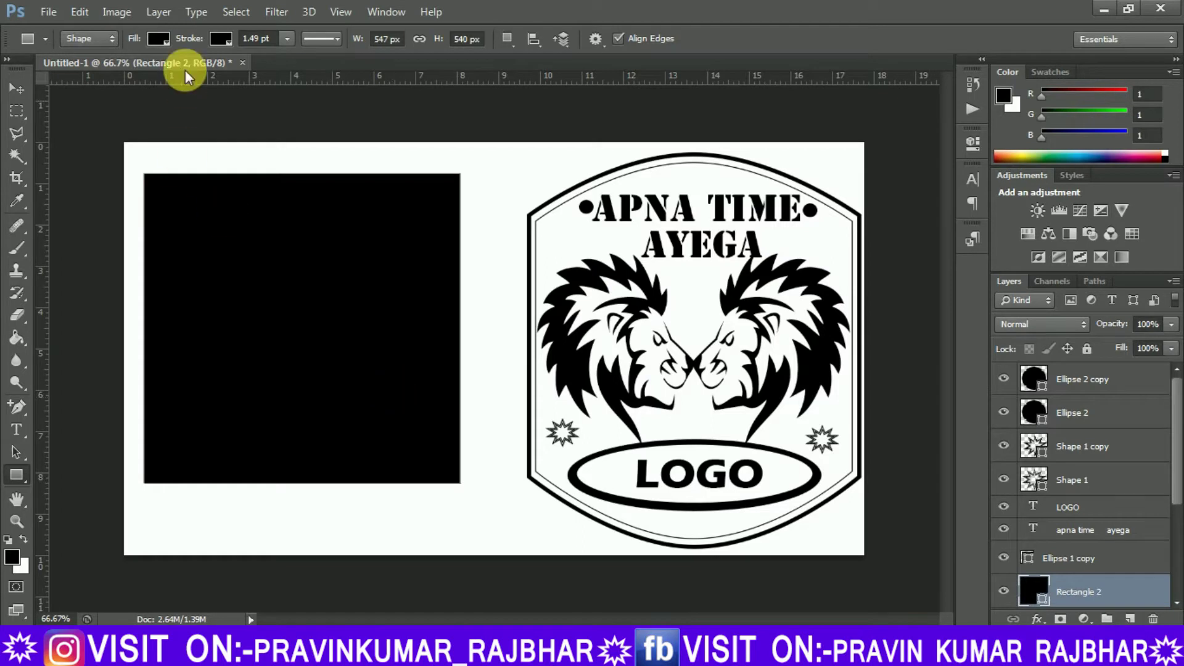
# - Change the new rectangle's fill colour to white
pyautogui.click(165, 39)
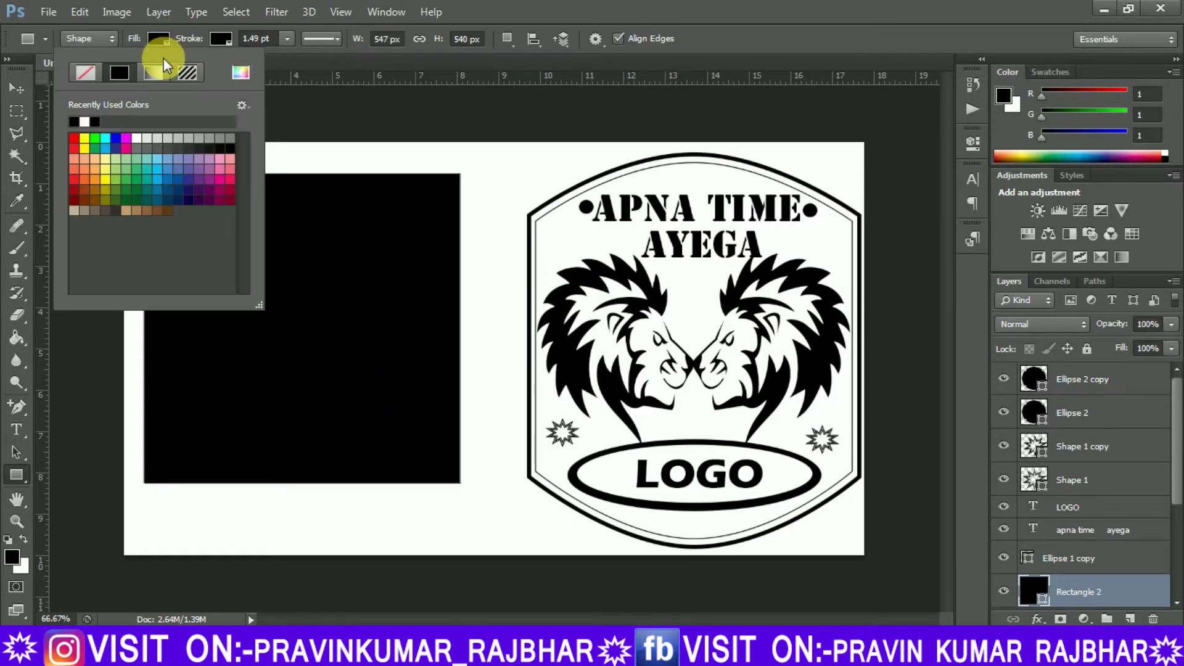
pyautogui.click(136, 138)
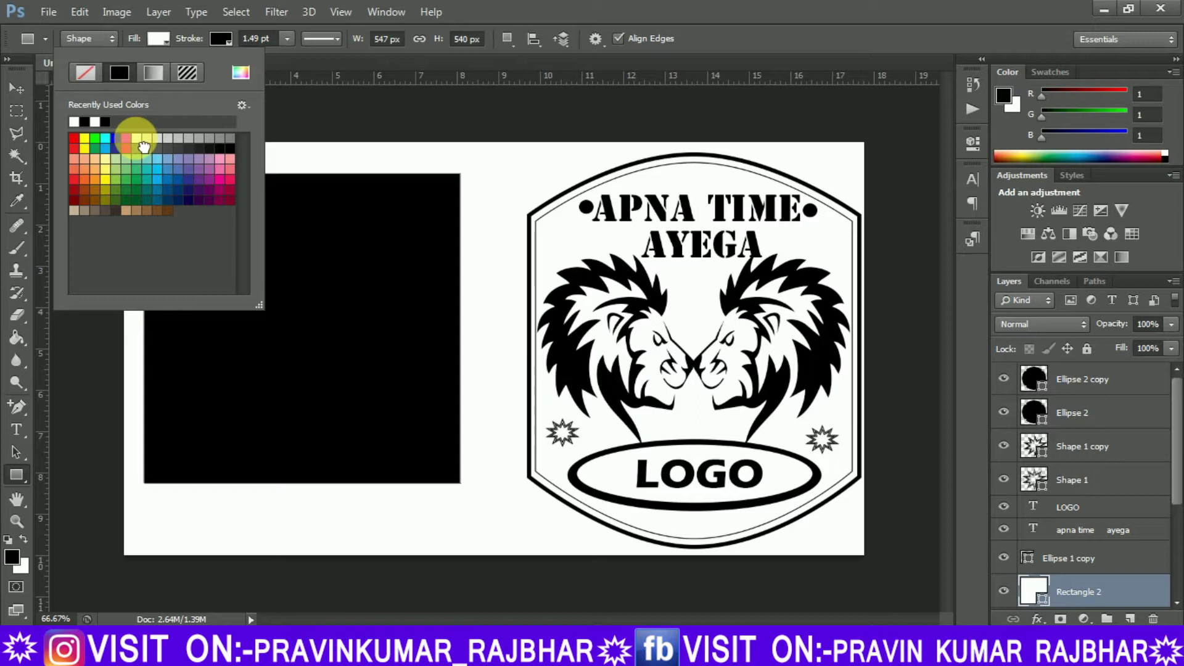
pyautogui.click(99, 389)
pyautogui.click(127, 190)
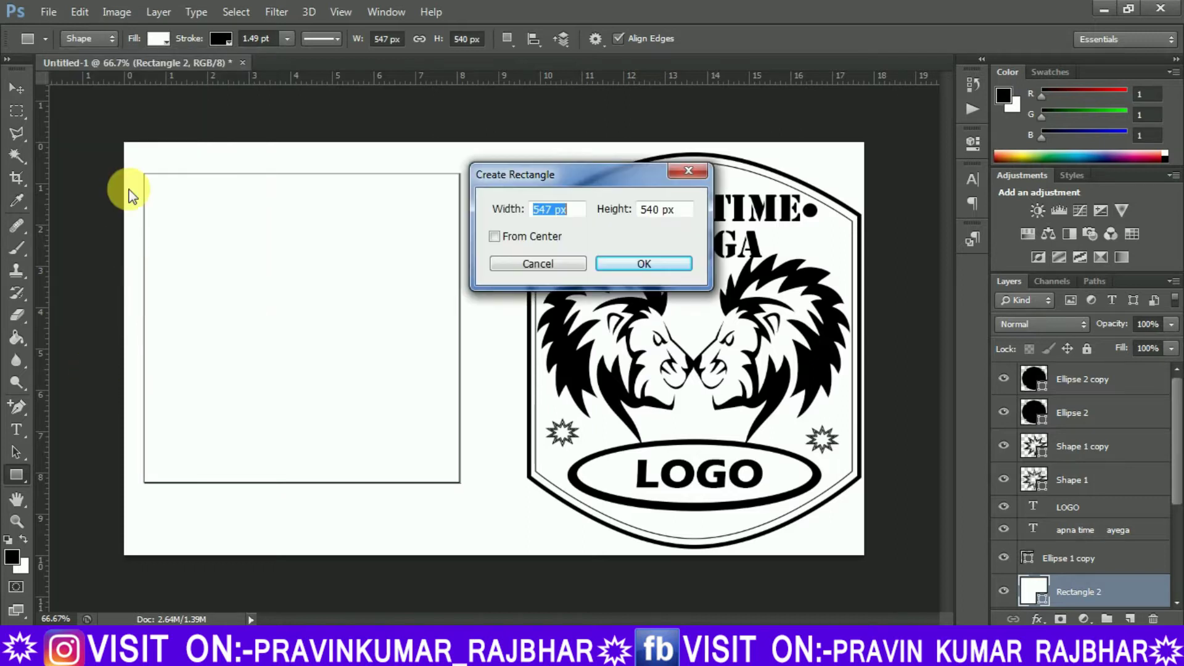
pyautogui.click(519, 262)
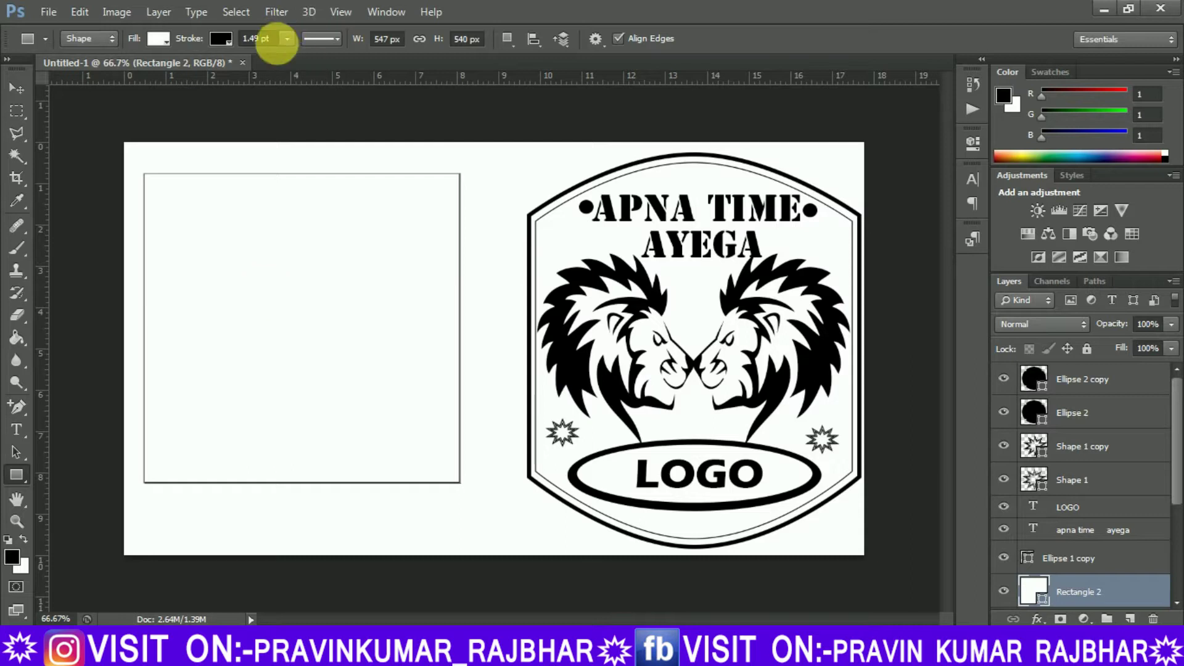
# - Set the rectangle's stroke width to 7 pt
pyautogui.click(278, 39)
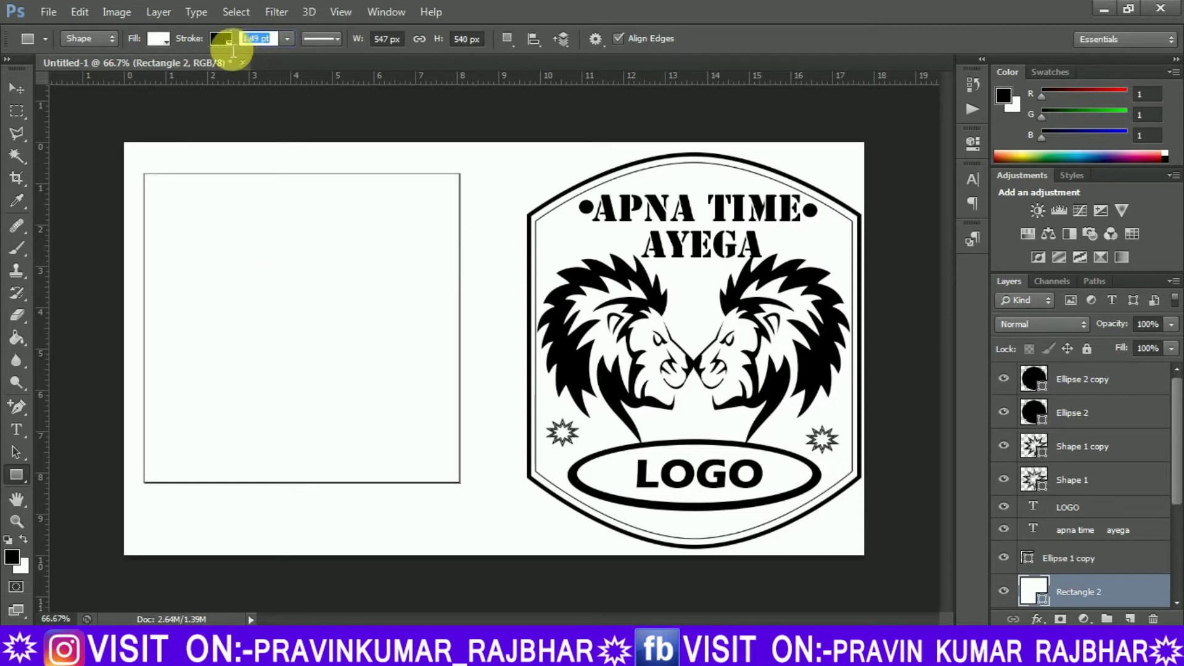
pyautogui.write('7')
pyautogui.press('Return')
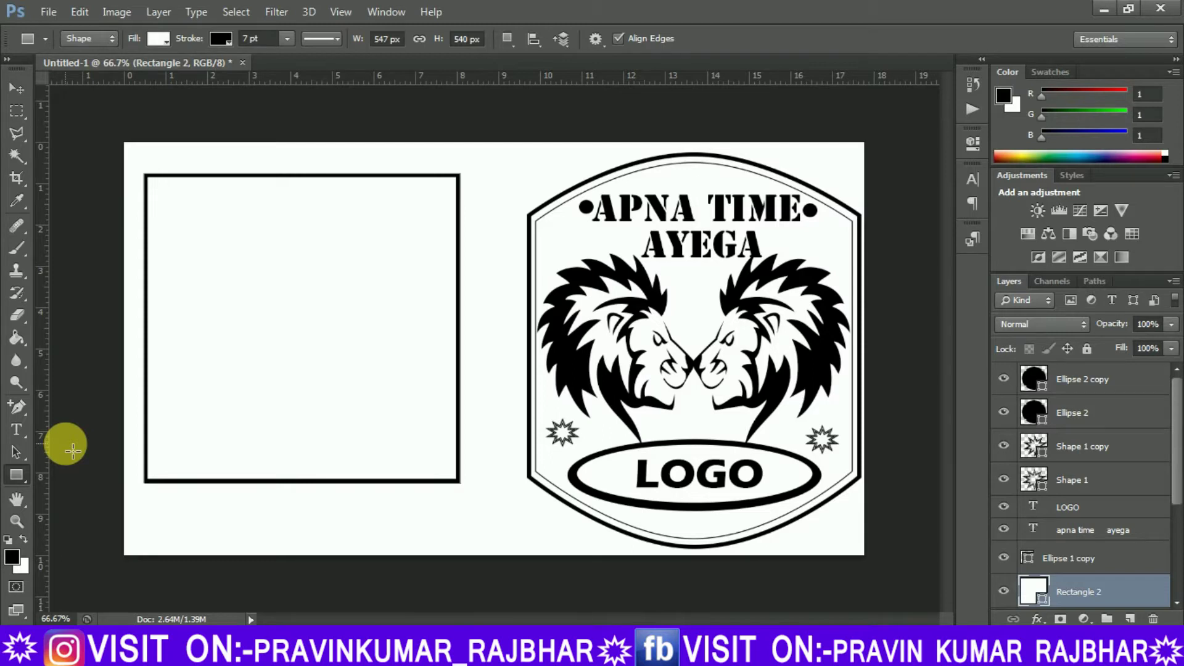
# - Add an anchor point at the middle of the rectangle's bottom edge and pull it down into an outward curve near the canvas edge
pyautogui.click(17, 452)
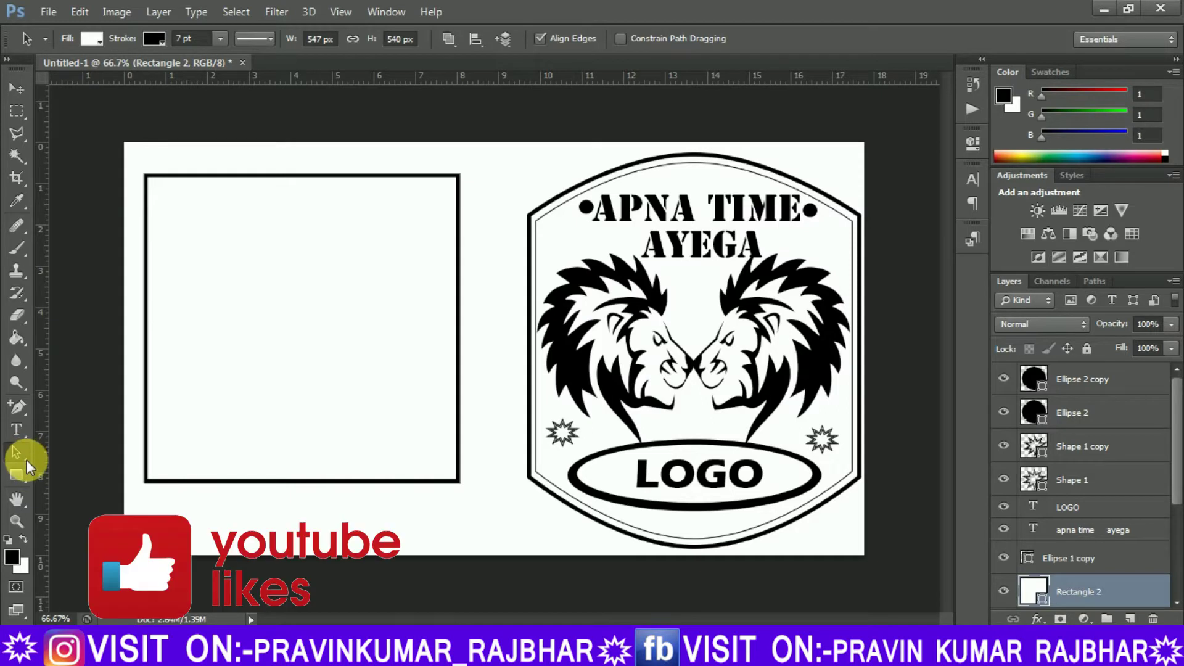
pyautogui.rightClick(28, 467)
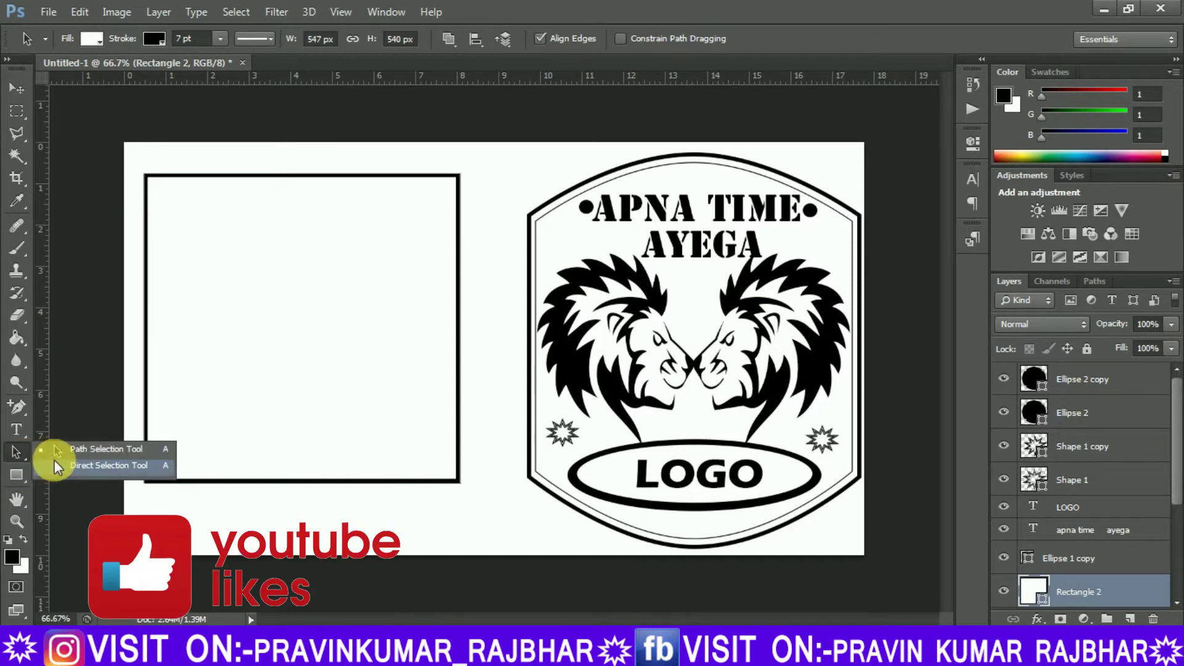
pyautogui.click(53, 460)
pyautogui.click(149, 481)
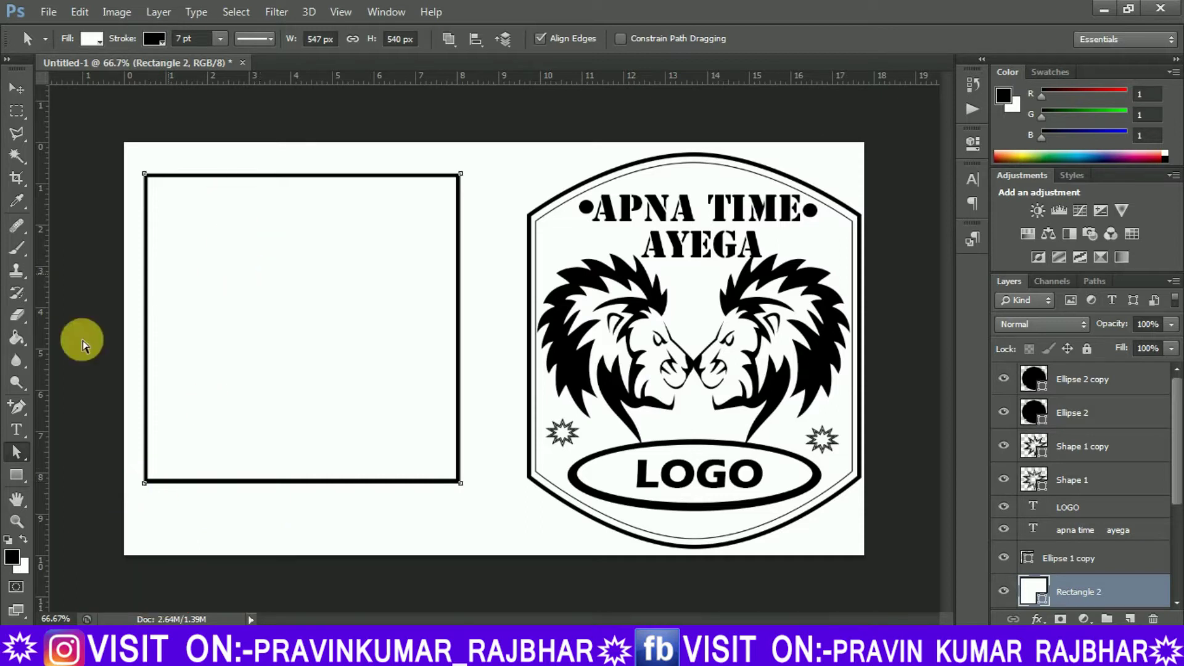
pyautogui.click(18, 409)
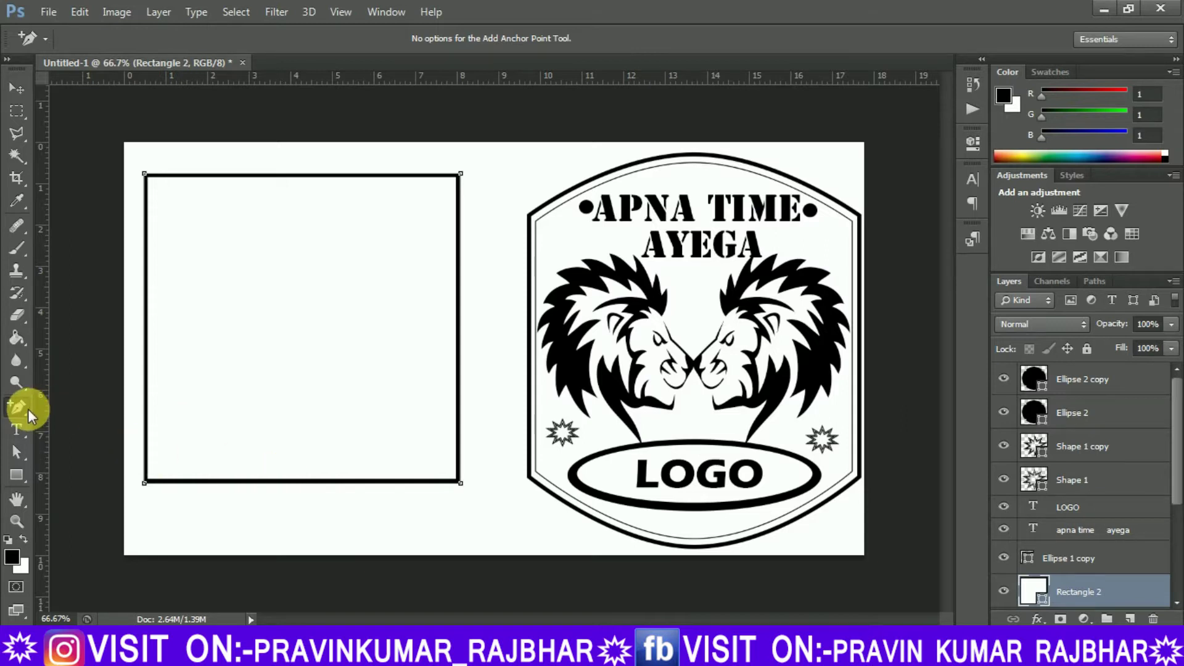
pyautogui.rightClick(23, 413)
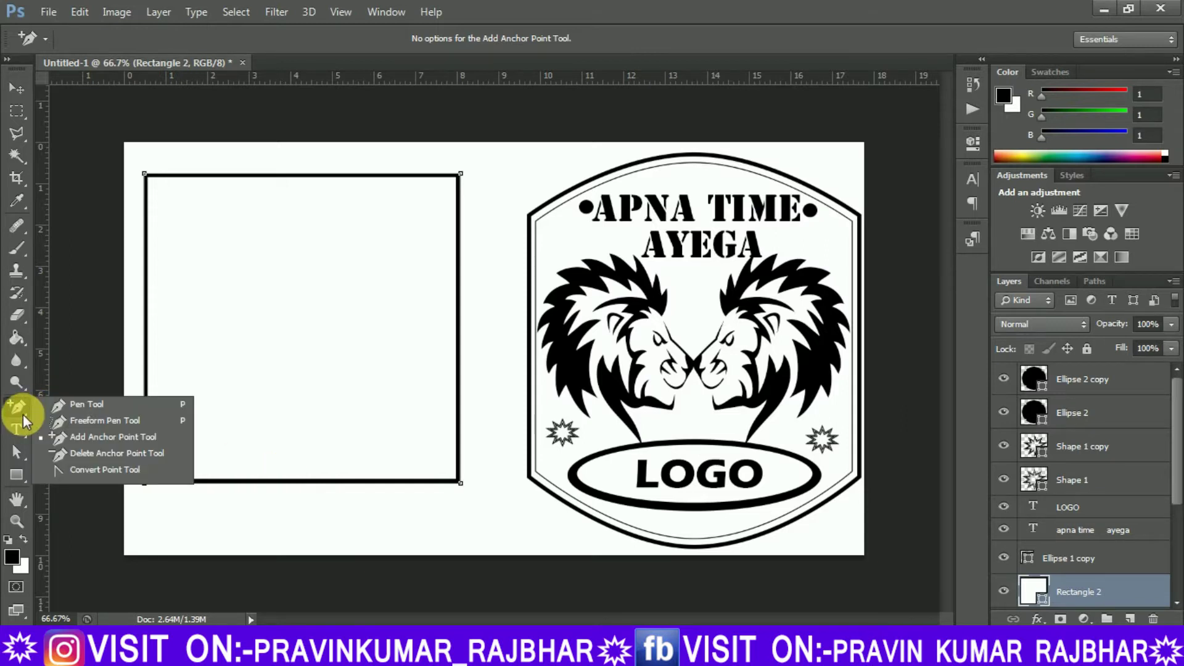
pyautogui.click(90, 439)
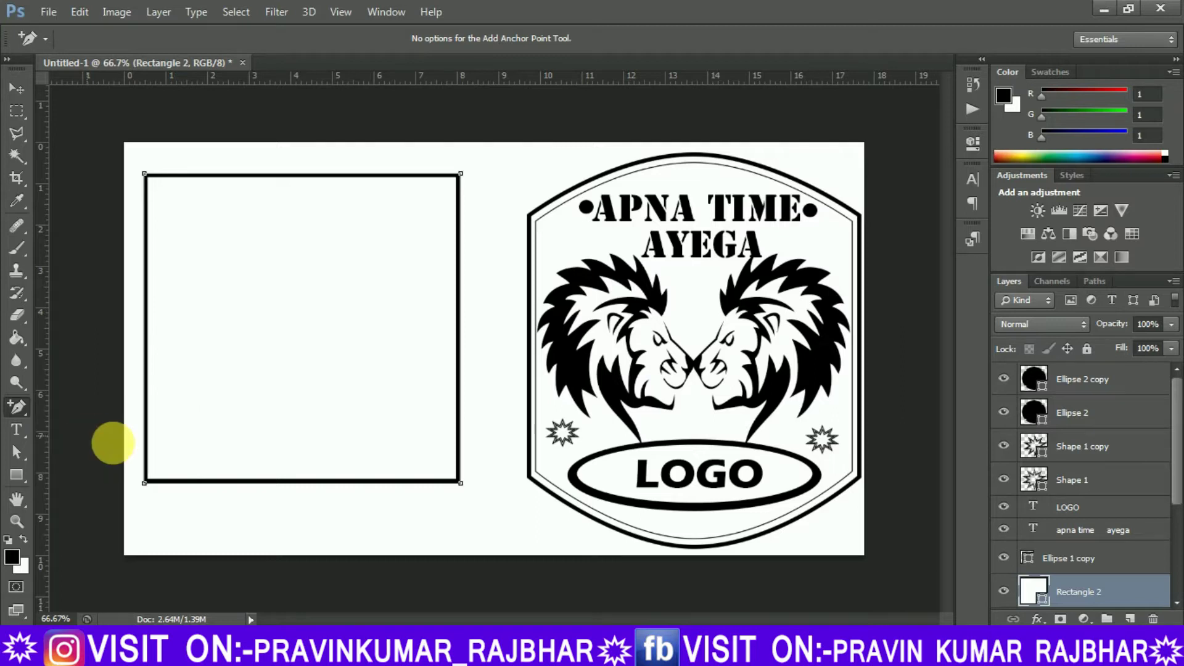
pyautogui.moveTo(301, 481); pyautogui.dragTo(297, 484)
pyautogui.hotkey('ctrl', 'z')
pyautogui.click(296, 483)
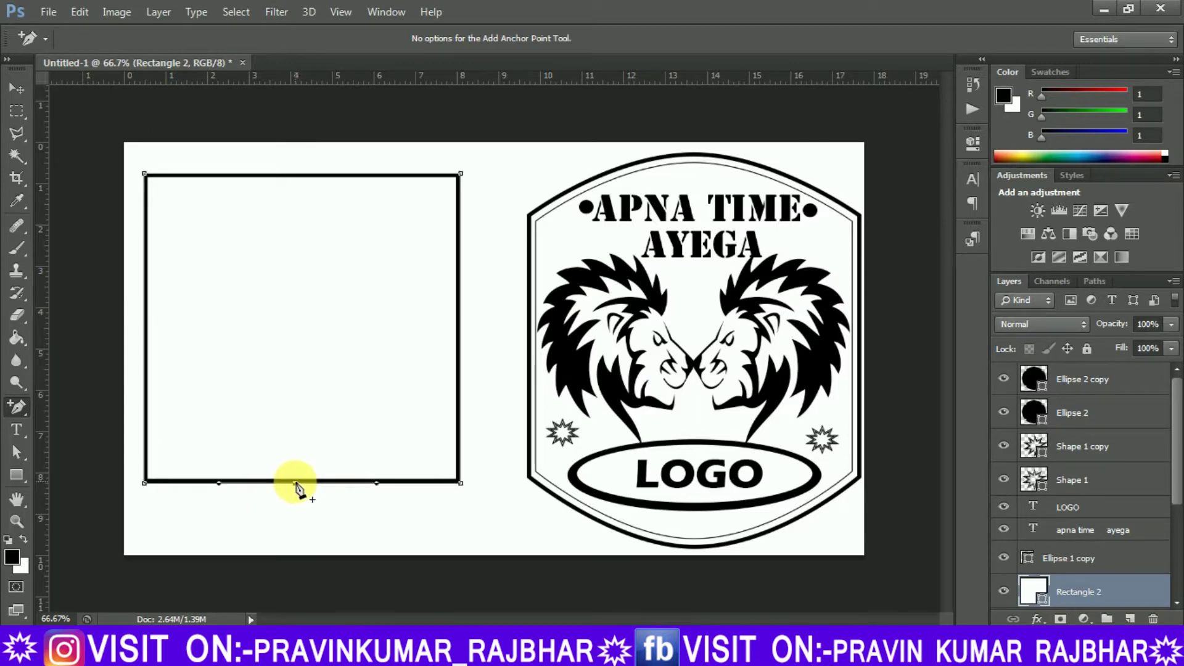
pyautogui.moveTo(295, 484); pyautogui.dragTo(287, 552)
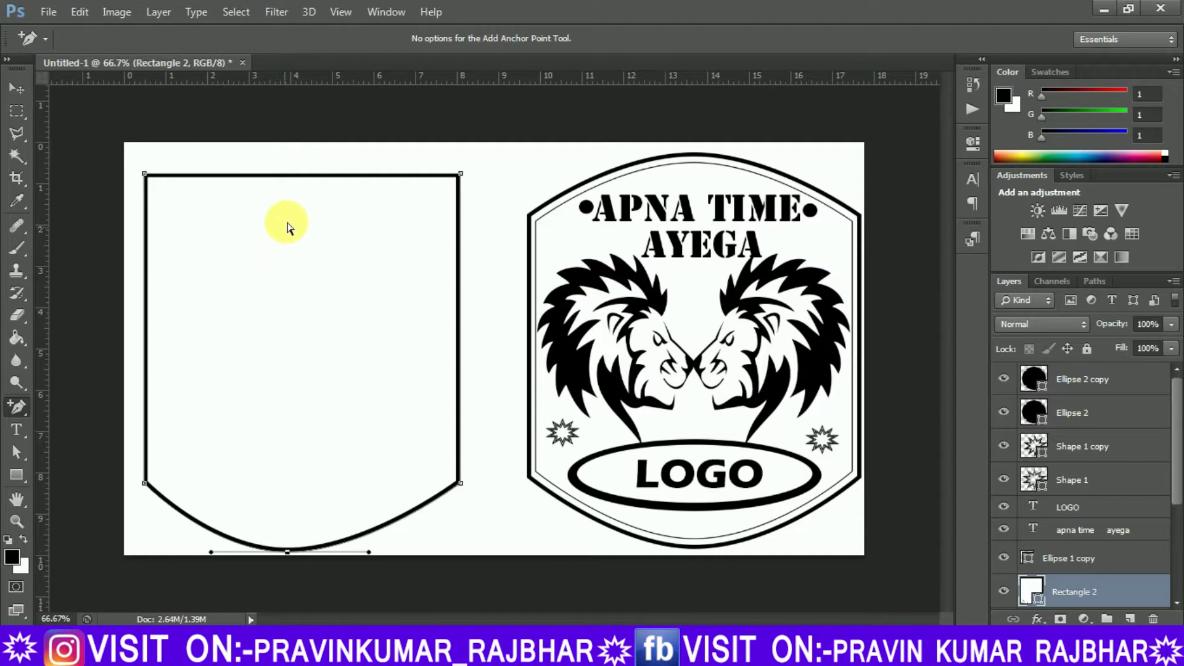
# - Add an anchor point at the middle of the shape's top edge and pull it up into an outward curve
pyautogui.click(295, 175)
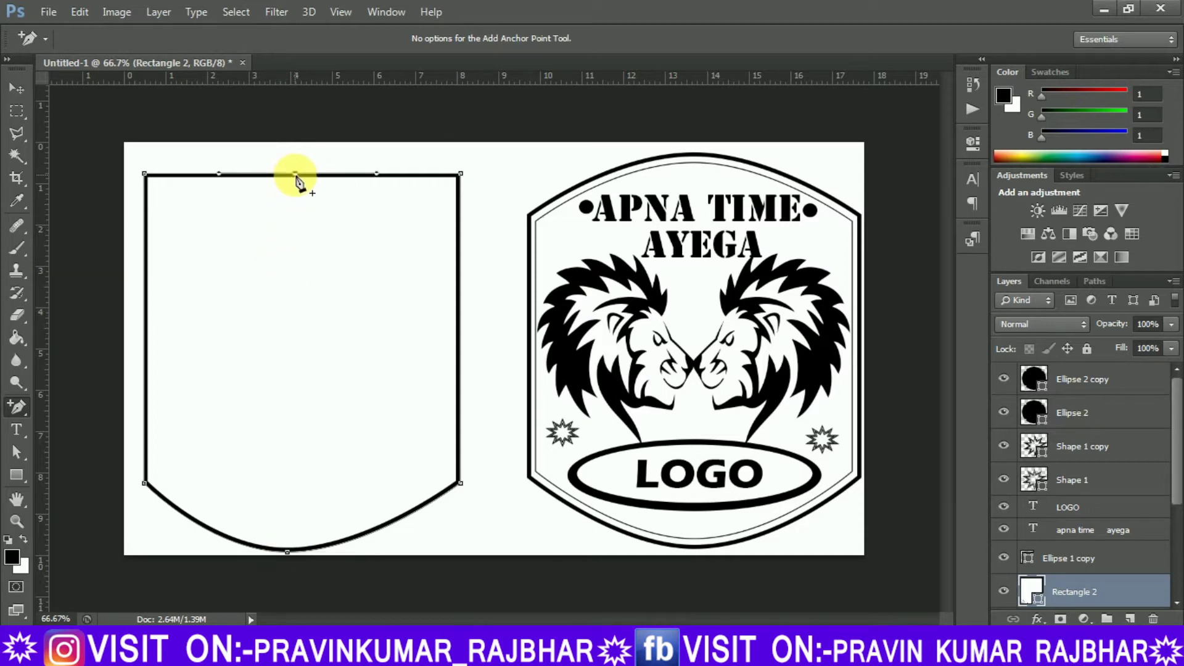
pyautogui.moveTo(296, 174); pyautogui.dragTo(299, 129)
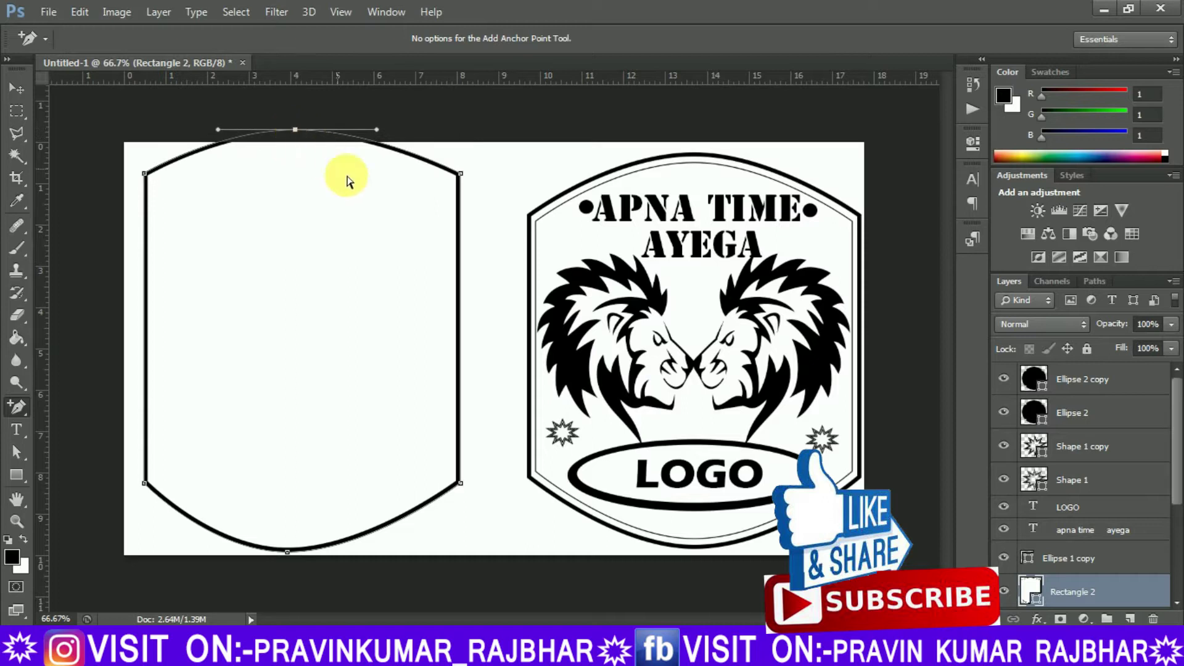
pyautogui.click(16, 88)
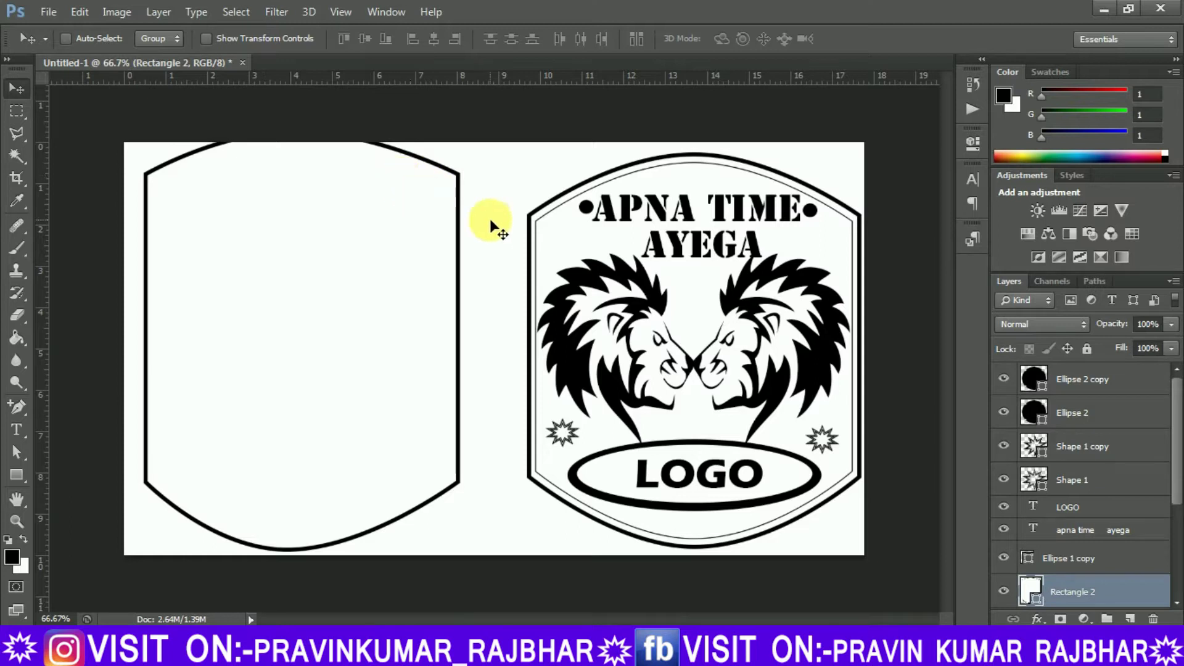
# - Scale the badge outline about its centre to about 90% so it fits inside the canvas
pyautogui.hotkey('ctrl', 't')
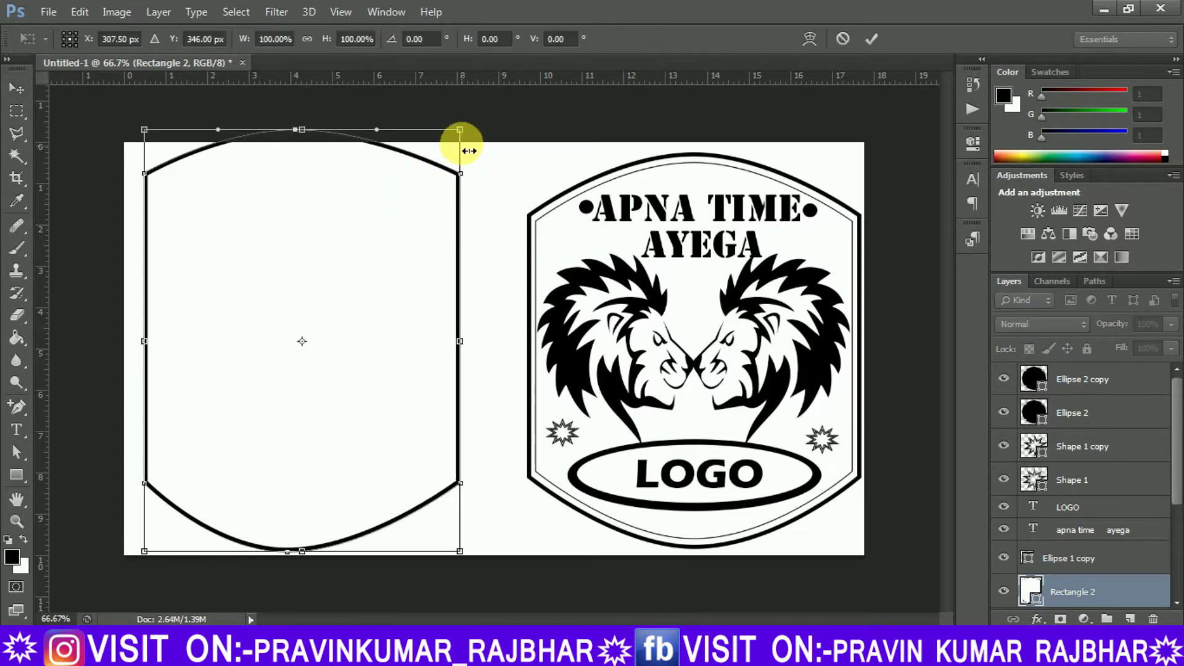
pyautogui.moveTo(457, 129); pyautogui.dragTo(462, 168)
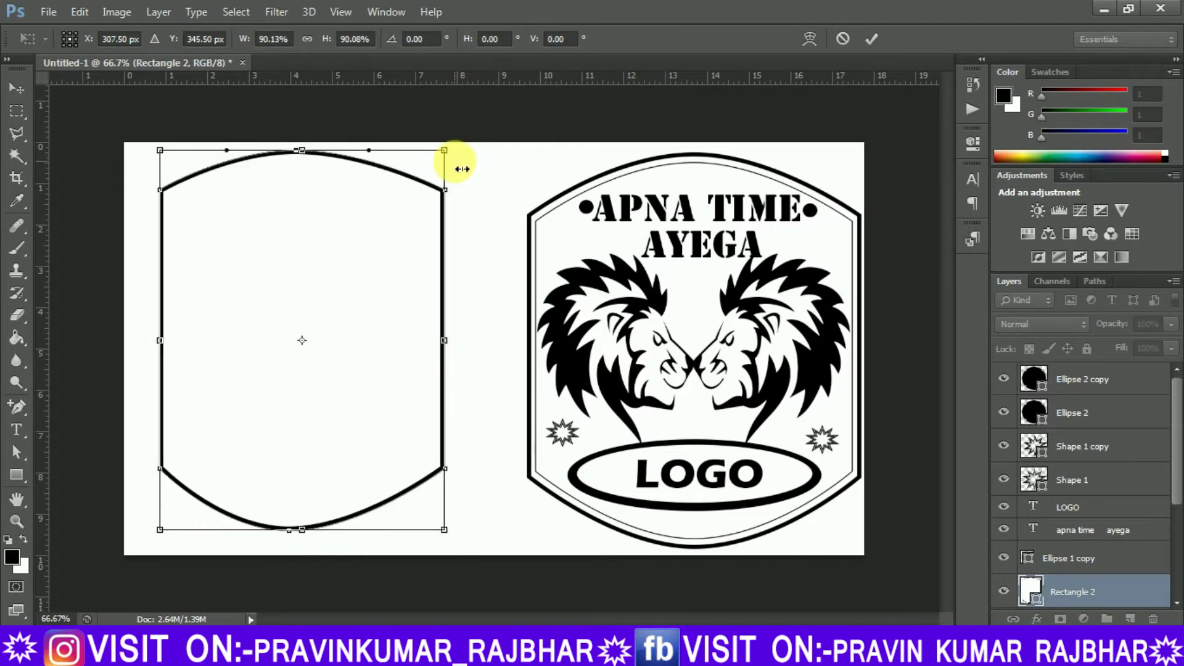
pyautogui.press('Return')
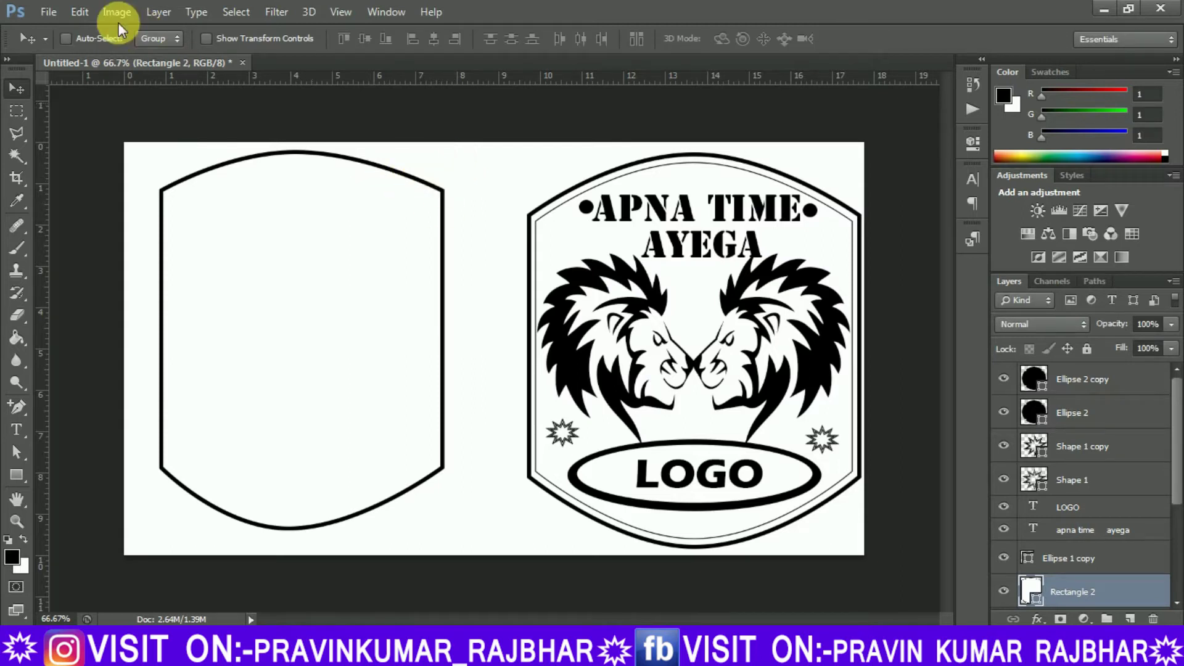
# - Duplicate the badge outline's layer, keeping the default copy name
pyautogui.click(157, 12)
pyautogui.moveTo(166, 32)
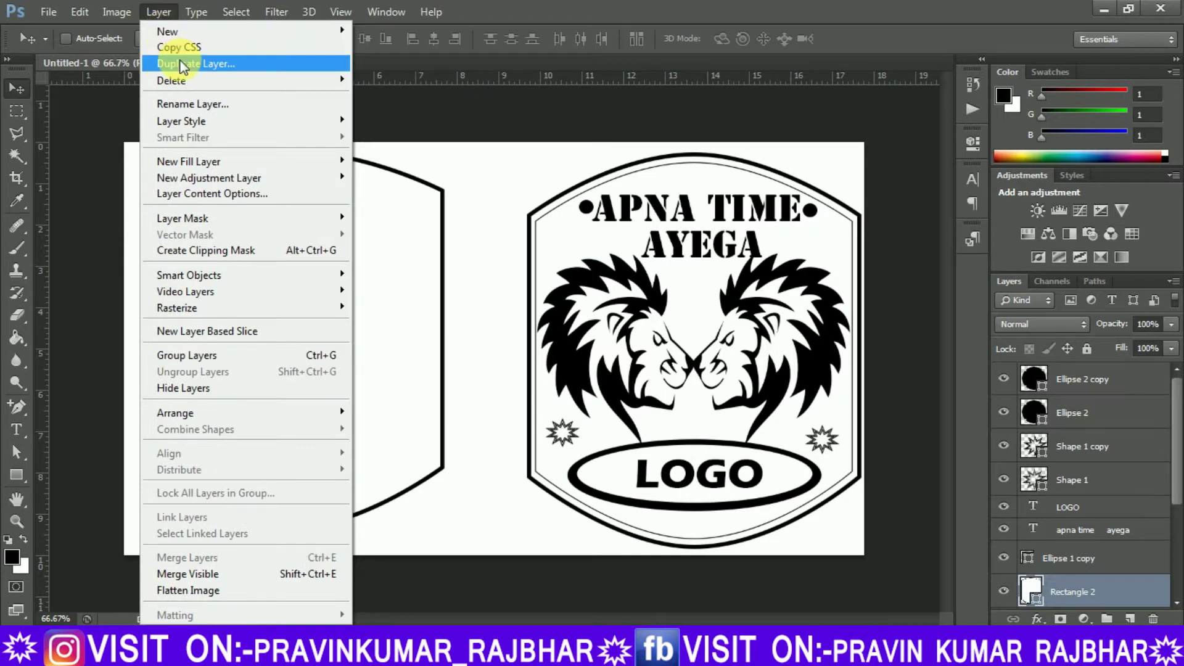
pyautogui.click(182, 63)
pyautogui.click(718, 195)
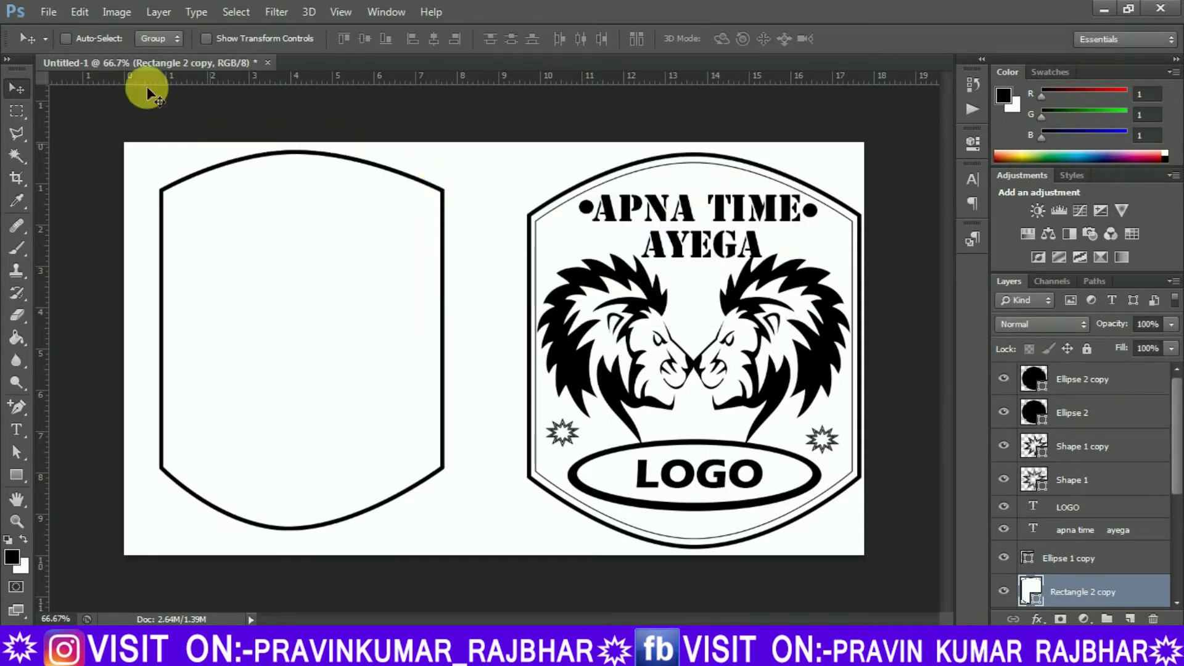
# - Scale the duplicated outline about its centre to about 90% to form an inner border
pyautogui.click(79, 17)
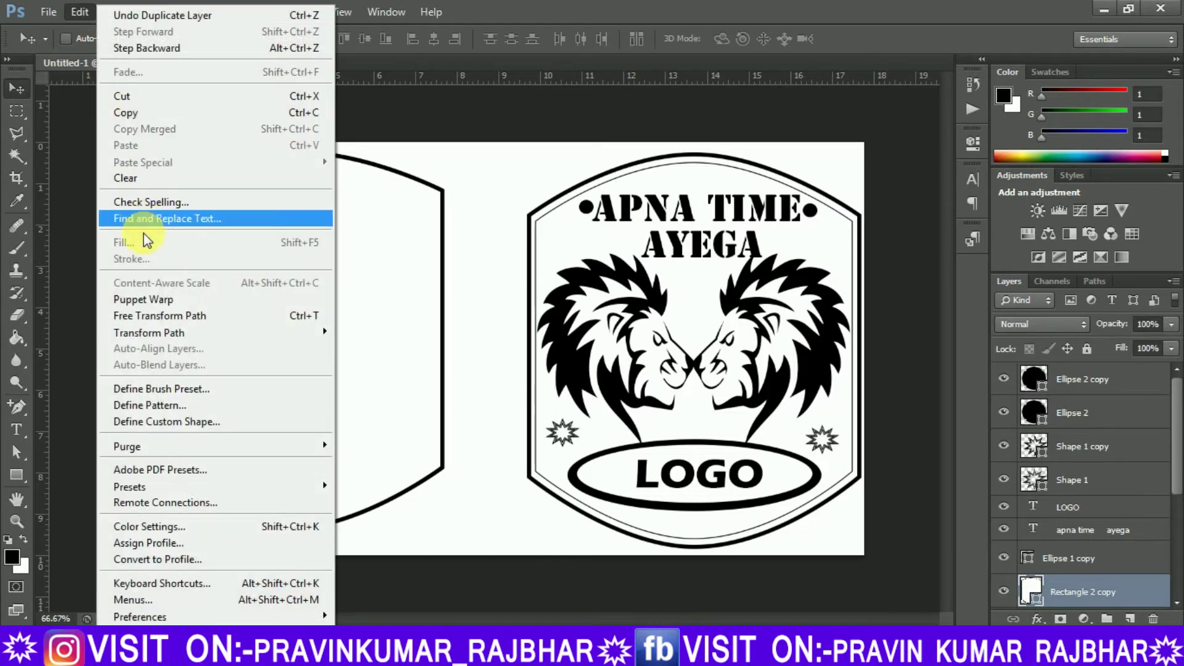
pyautogui.moveTo(164, 331)
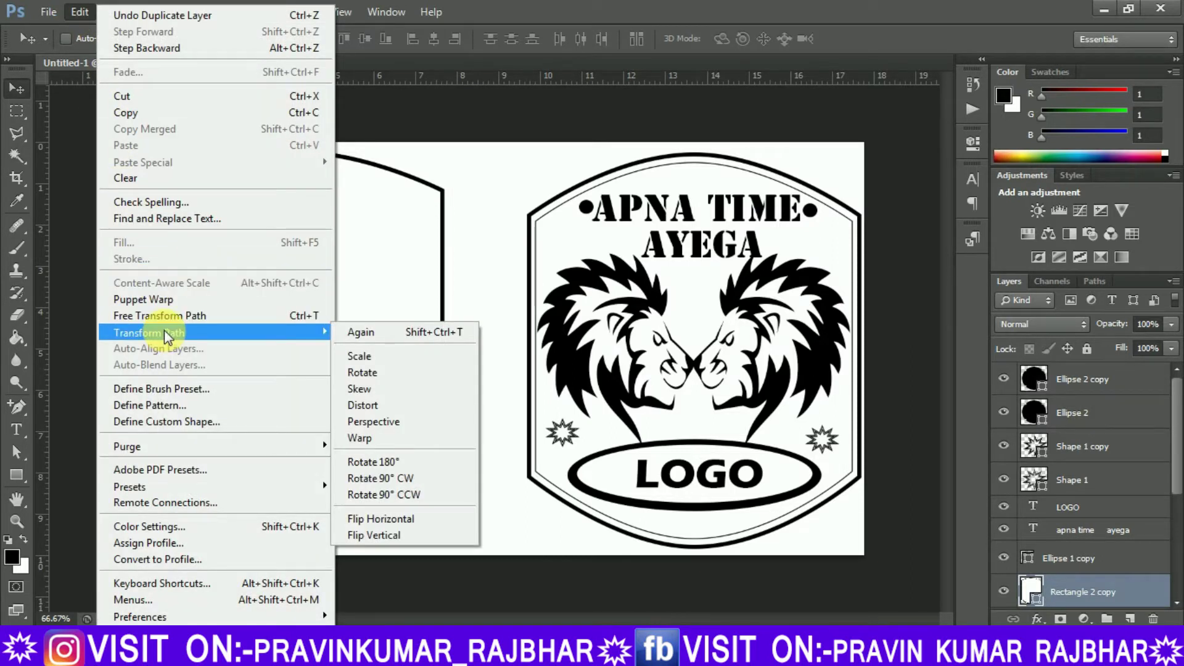
pyautogui.click(164, 317)
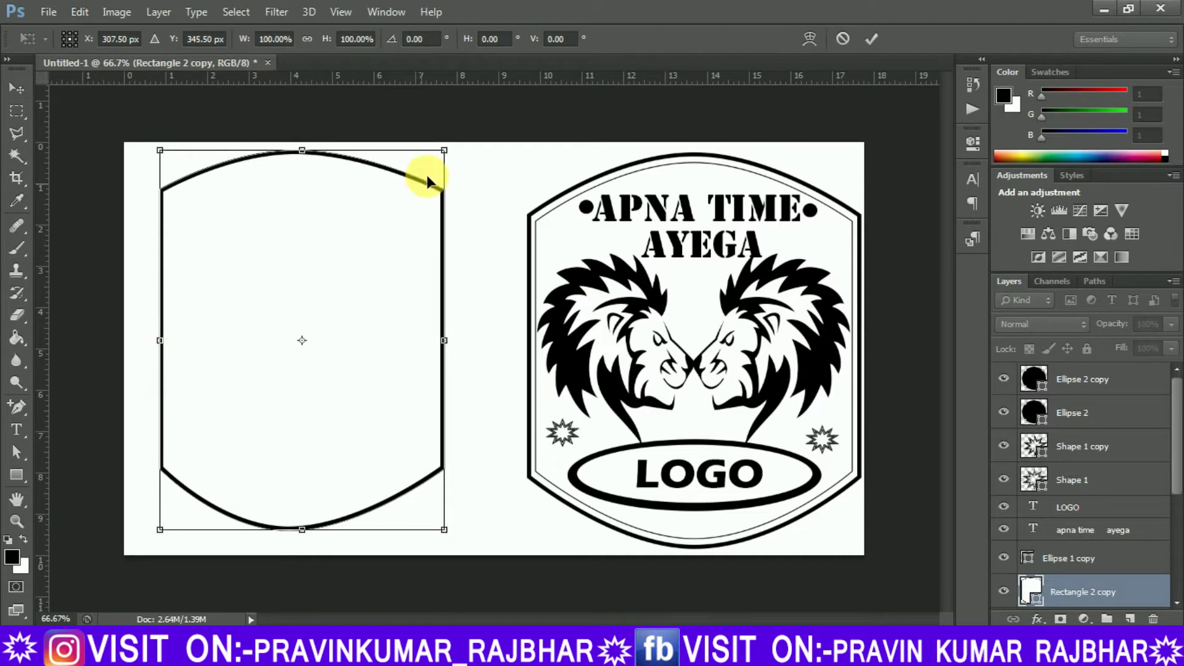
pyautogui.moveTo(444, 151); pyautogui.dragTo(437, 174)
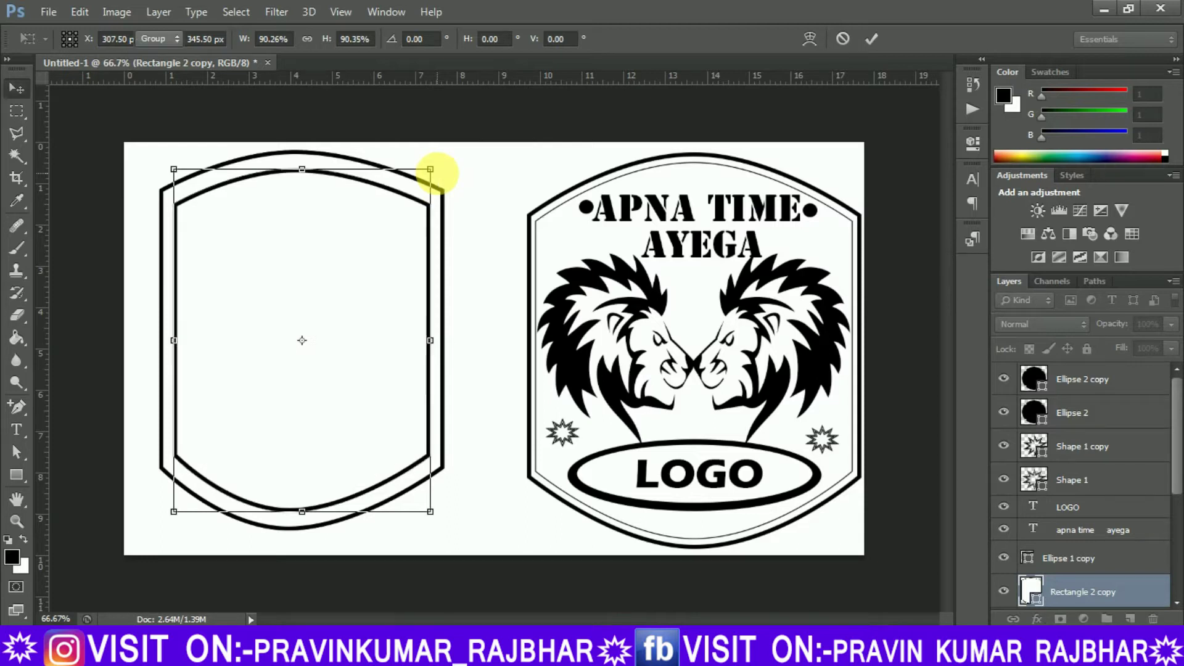
pyautogui.press('Return')
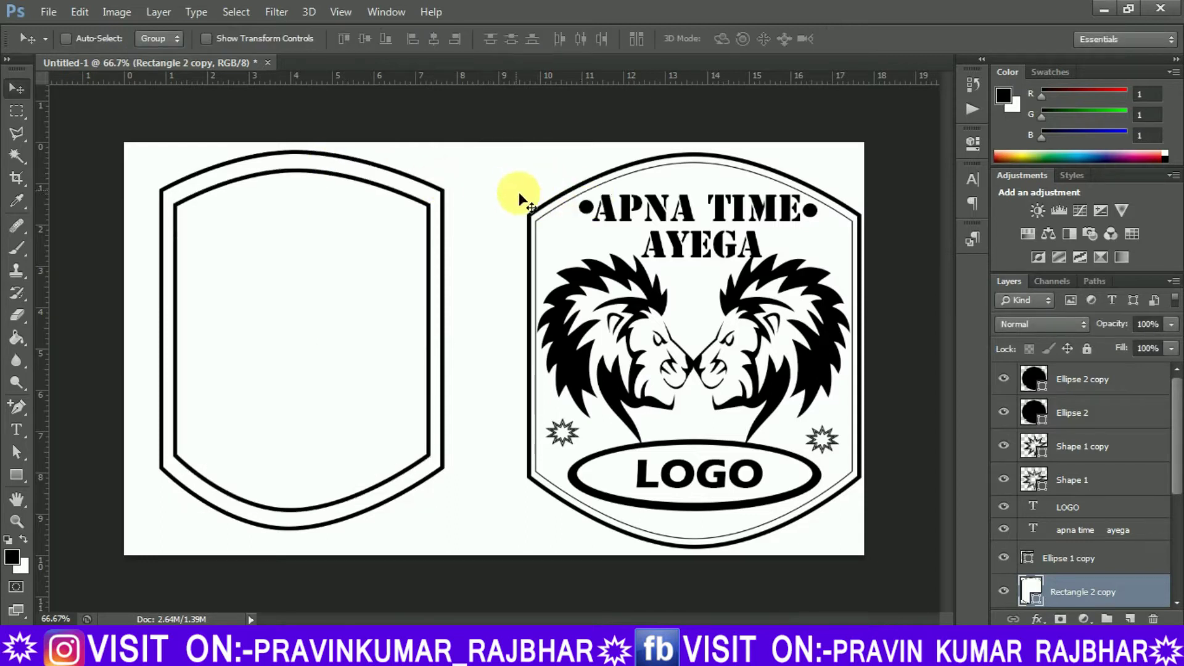
# - Set the inner outline's stroke width to 3 pt
pyautogui.click(17, 475)
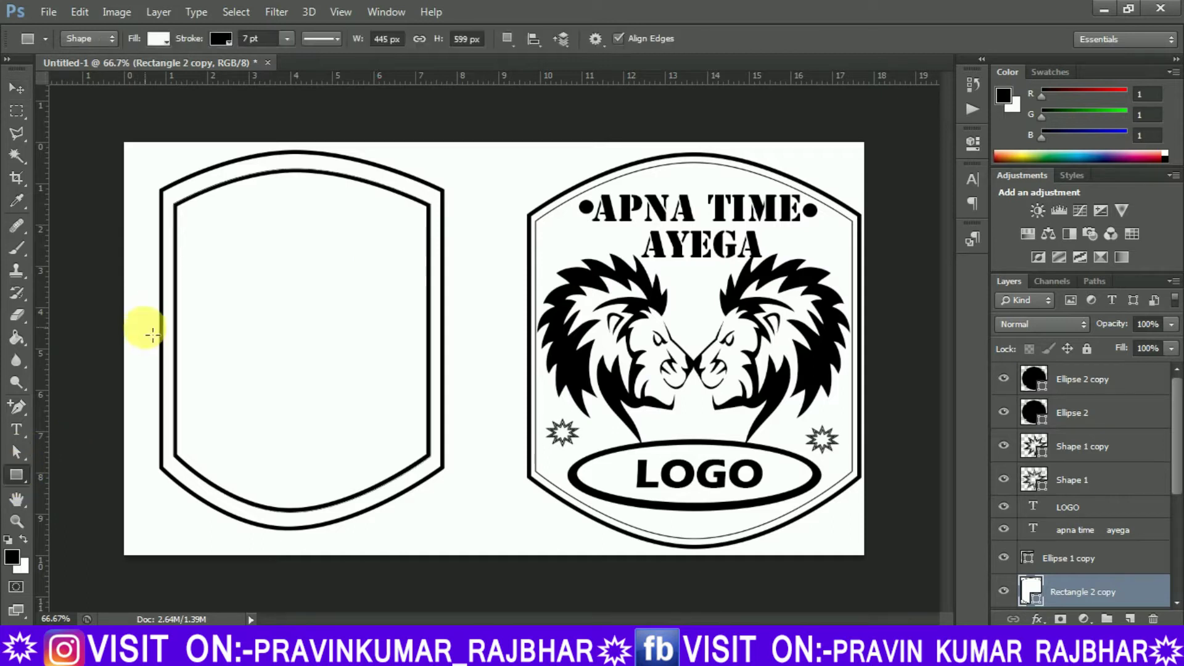
pyautogui.click(256, 39)
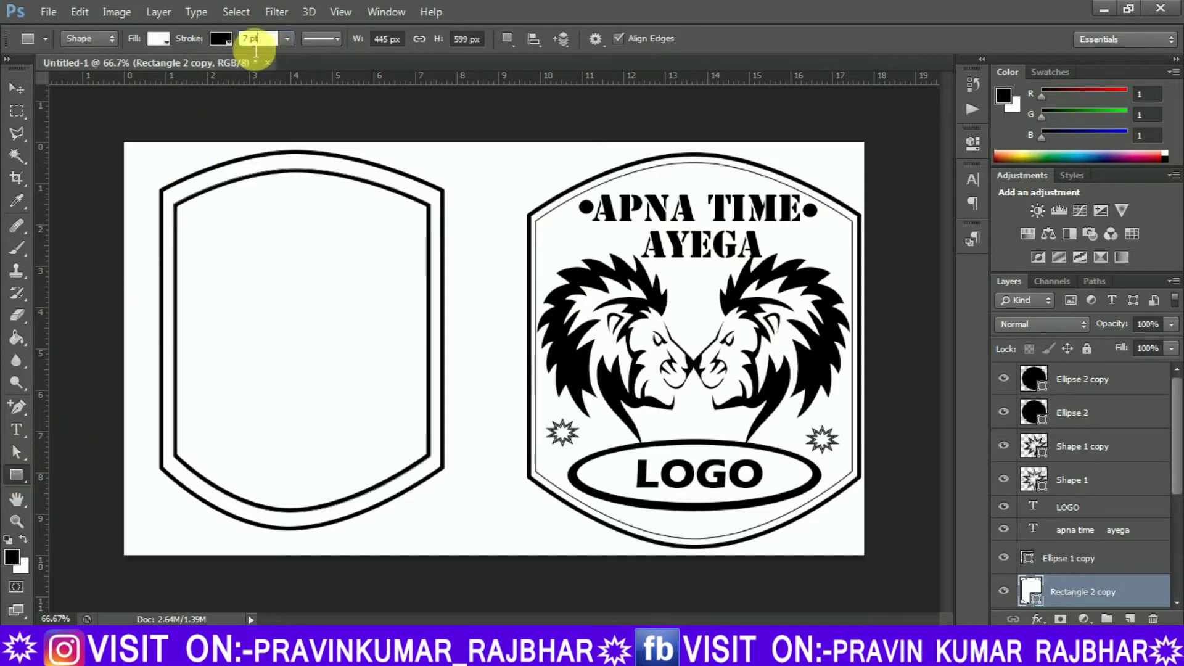
pyautogui.write('3')
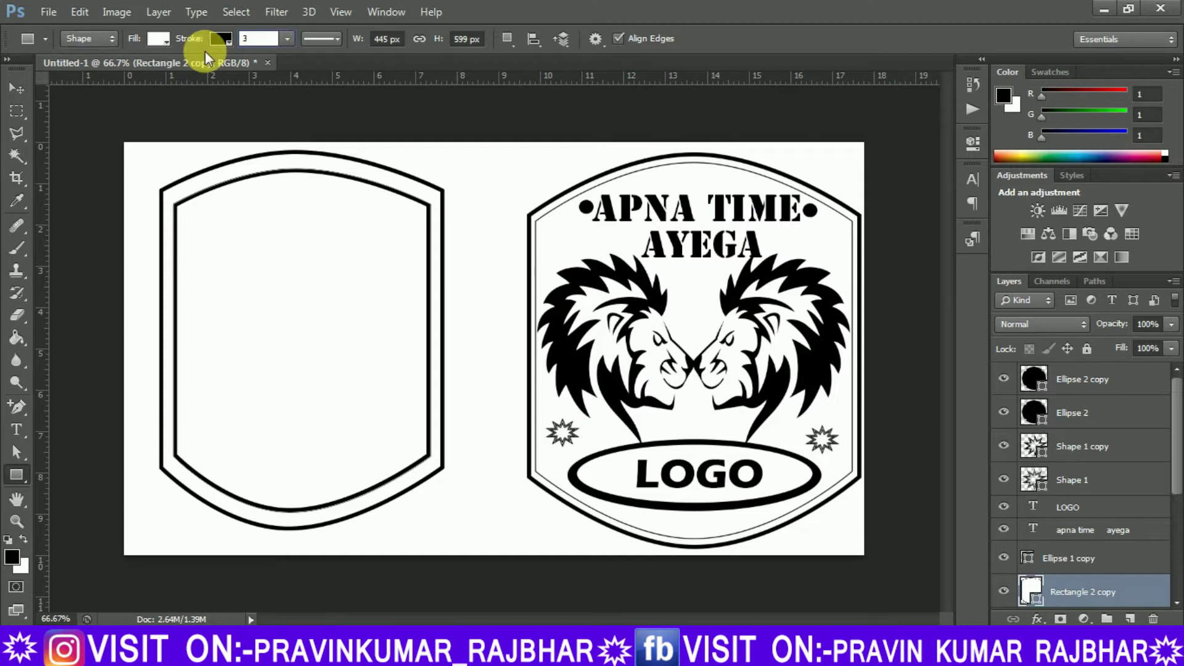
pyautogui.press('Return')
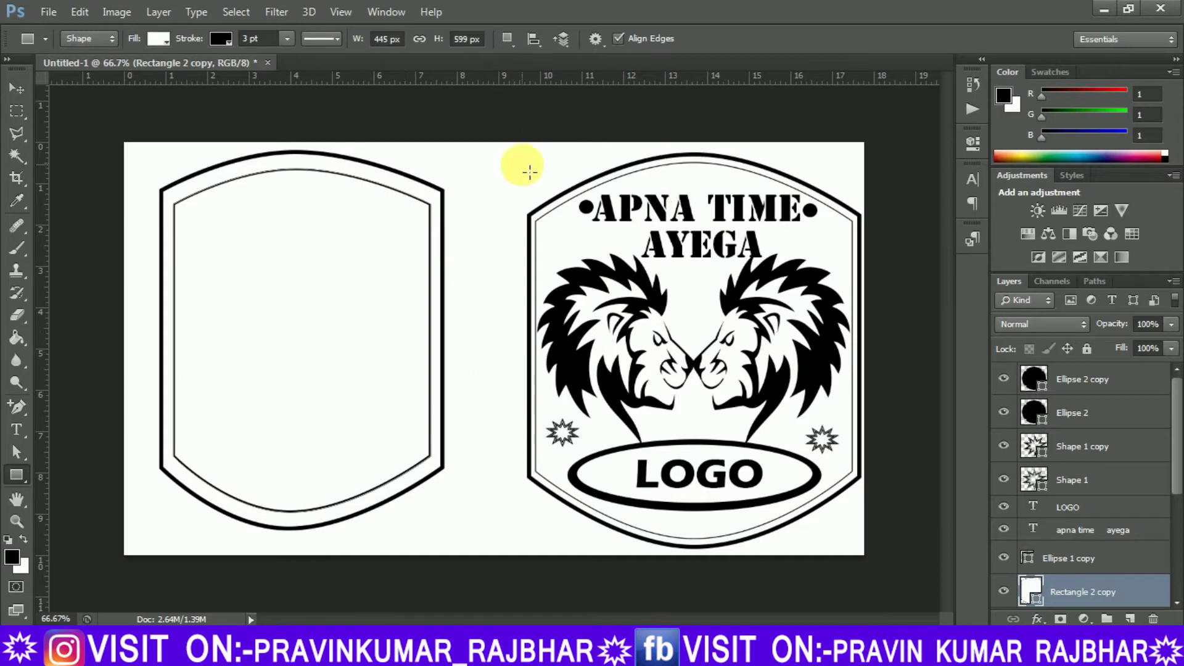
pyautogui.click(16, 88)
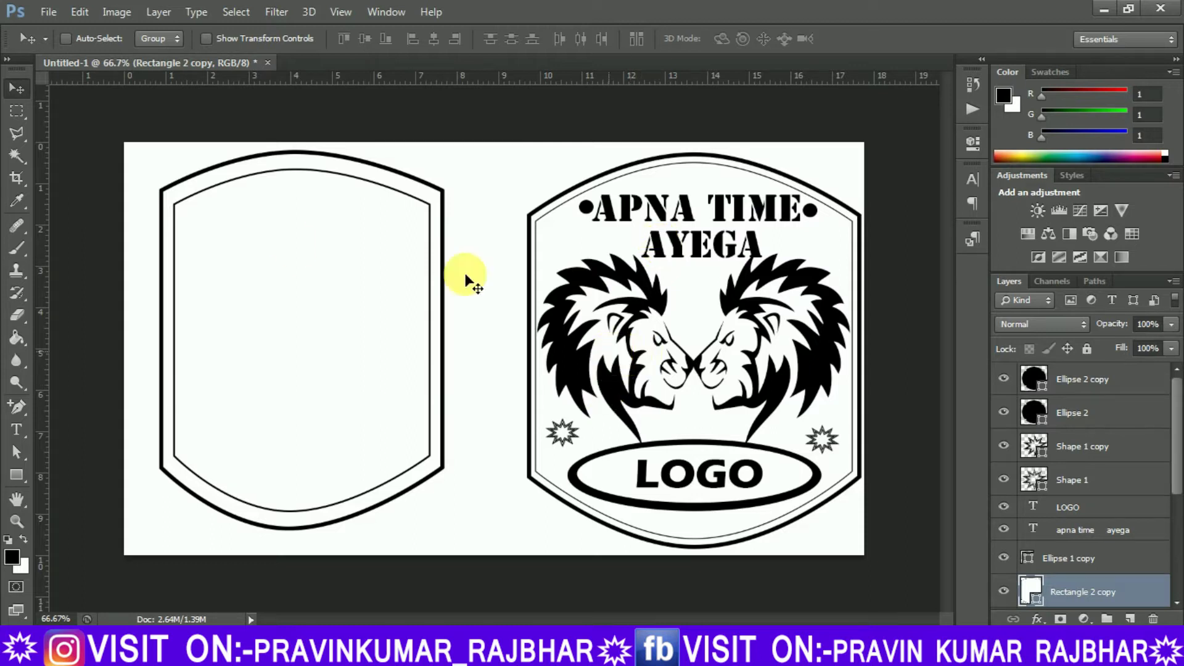
pyautogui.click(17, 429)
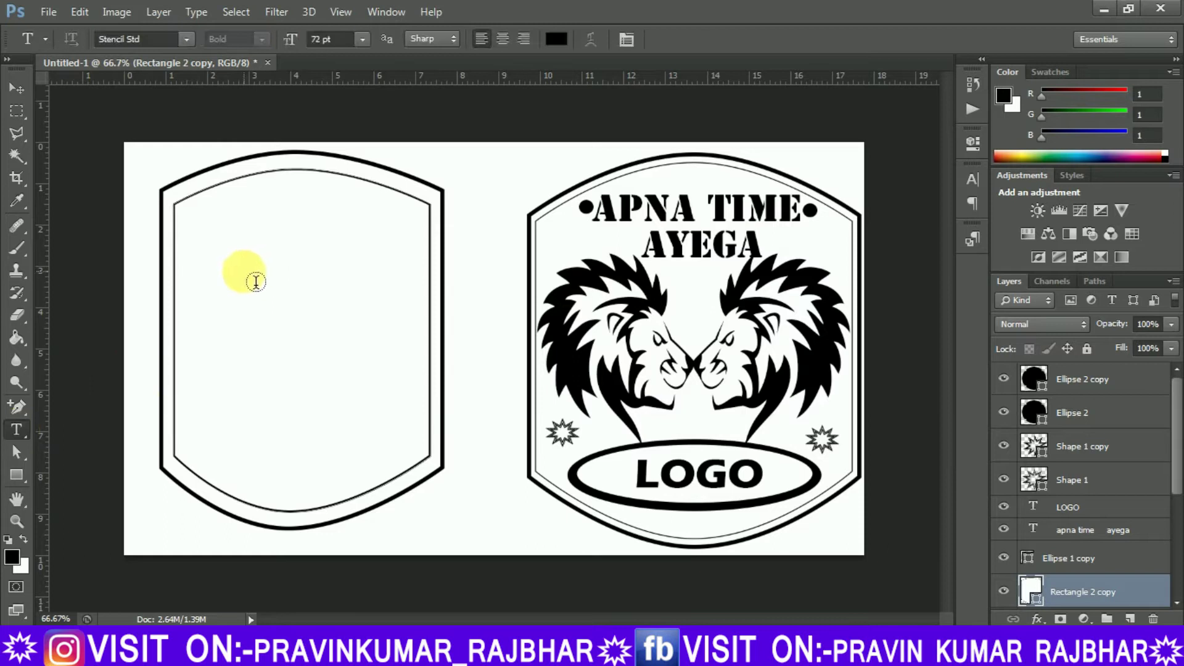
pyautogui.click(249, 277)
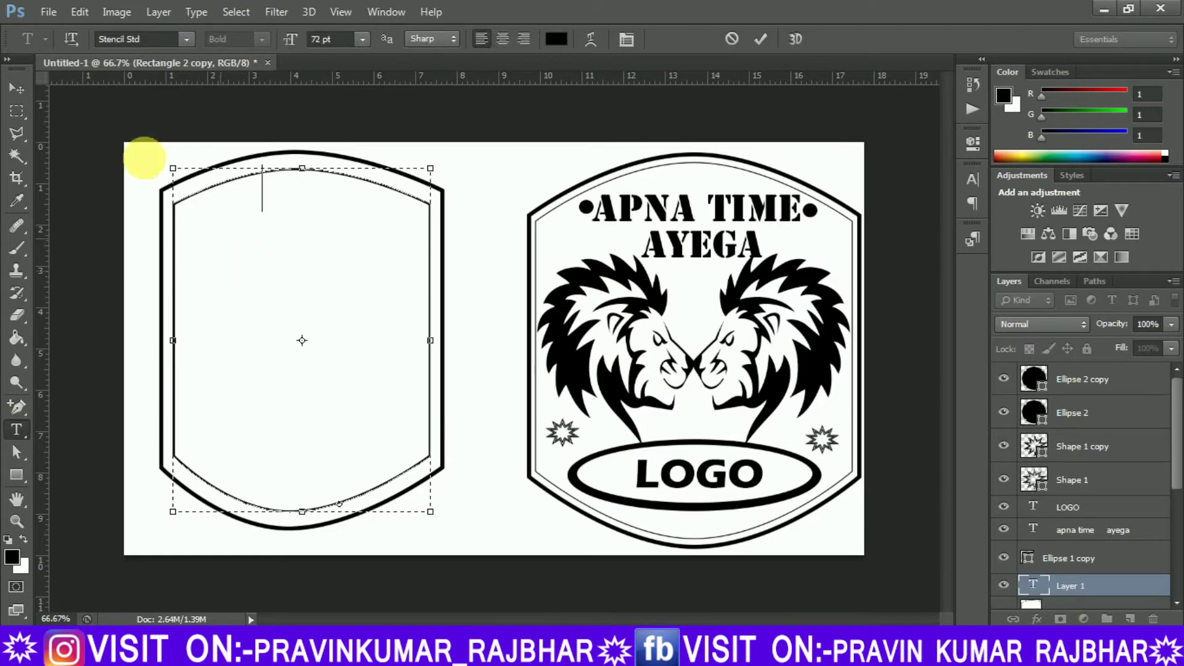
pyautogui.click(17, 90)
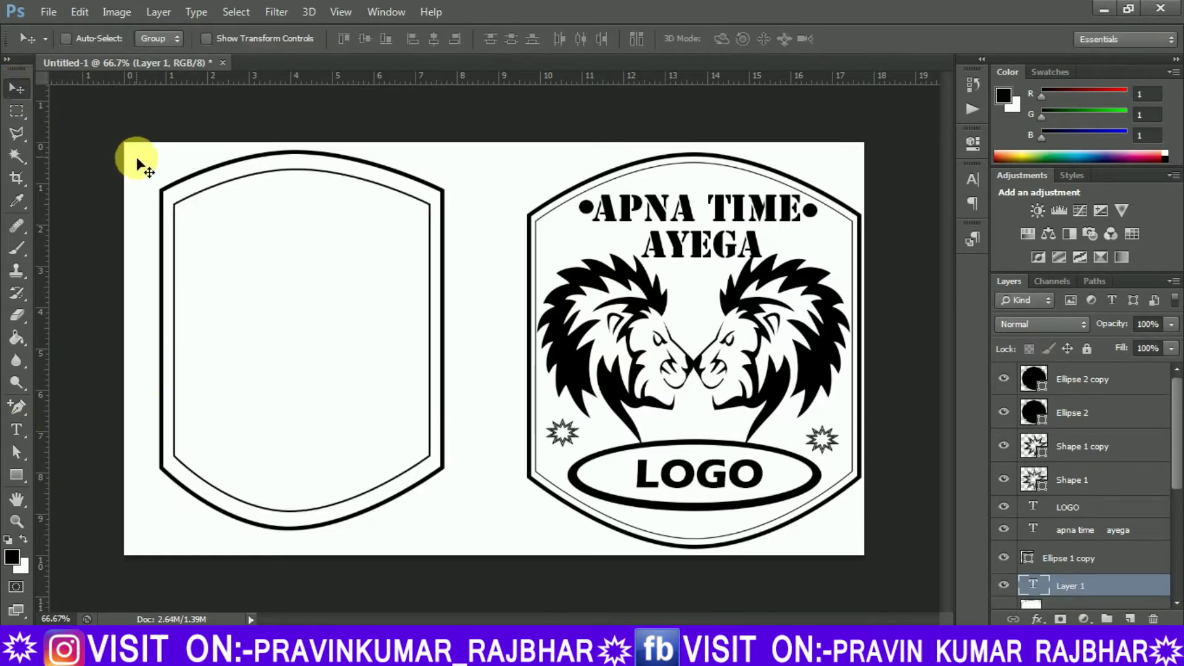
# - Start a text line below the badge frame and set its font to Lions
pyautogui.click(17, 431)
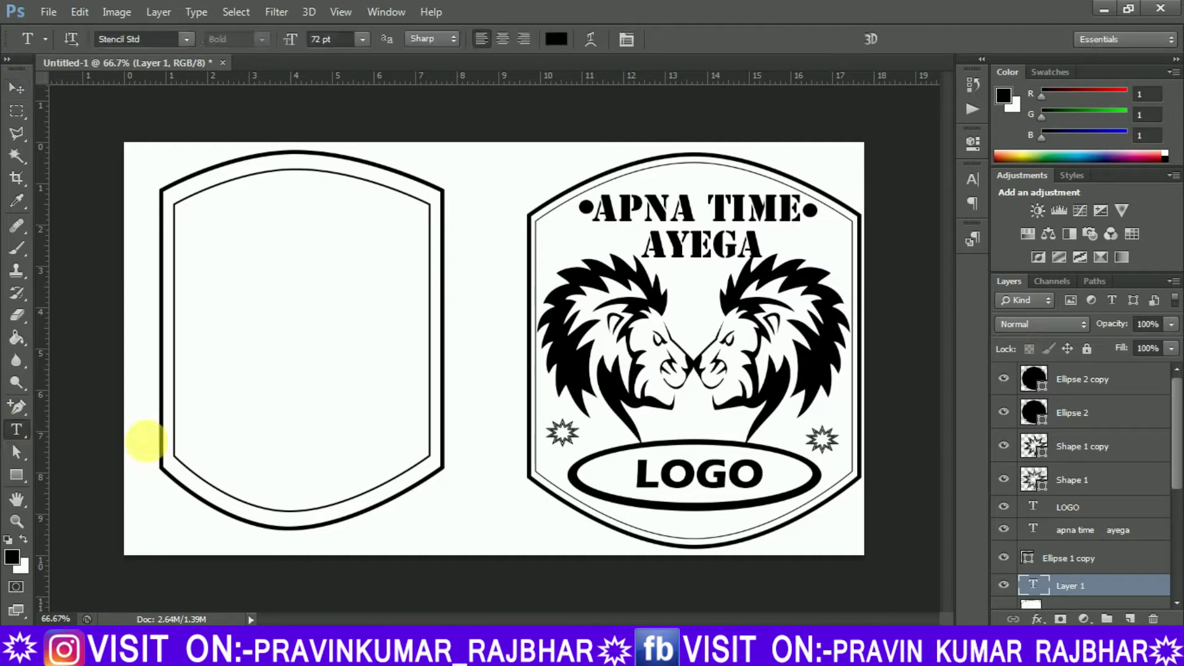
pyautogui.click(414, 544)
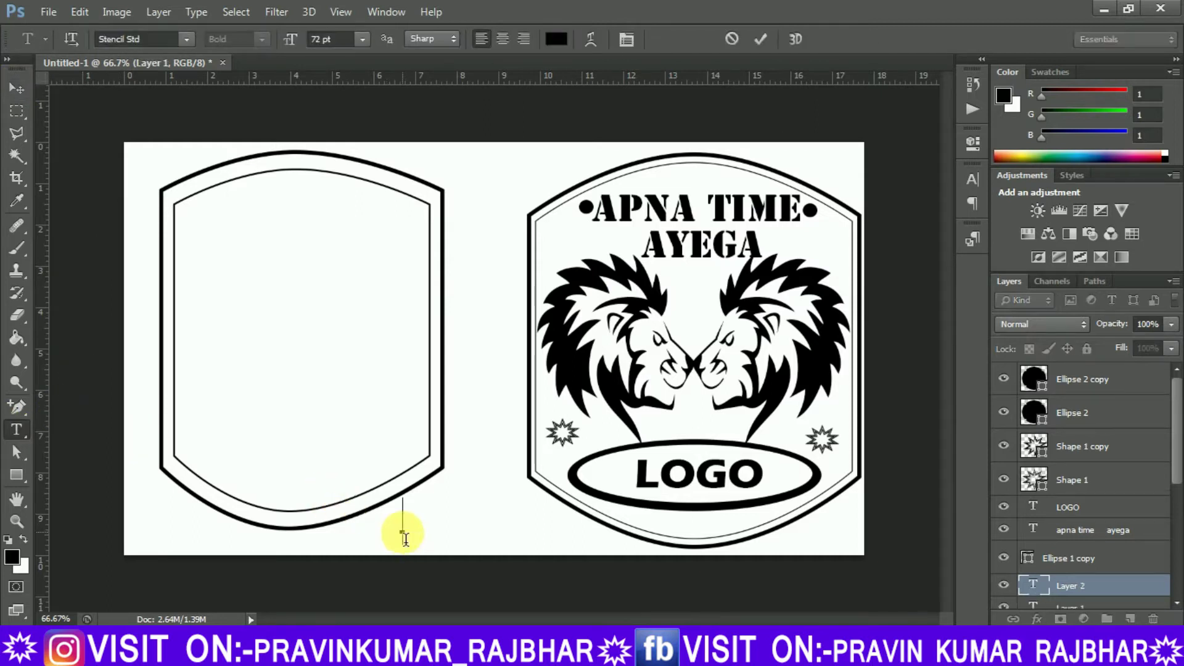
pyautogui.click(187, 37)
pyautogui.click(158, 40)
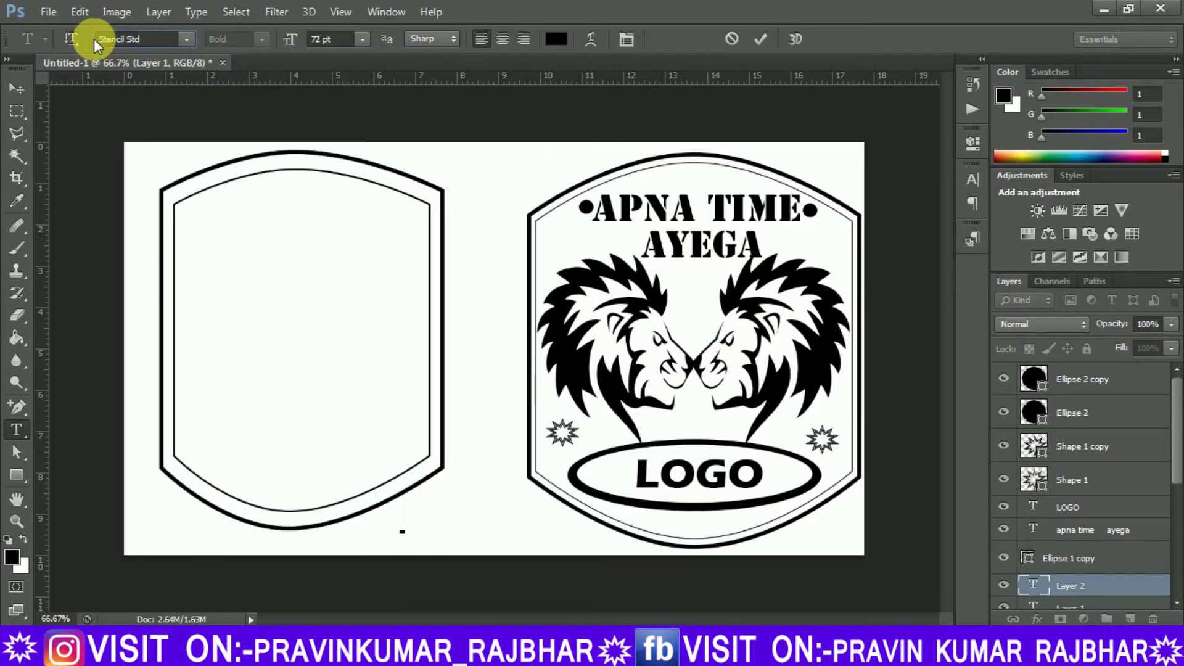
pyautogui.click(132, 39)
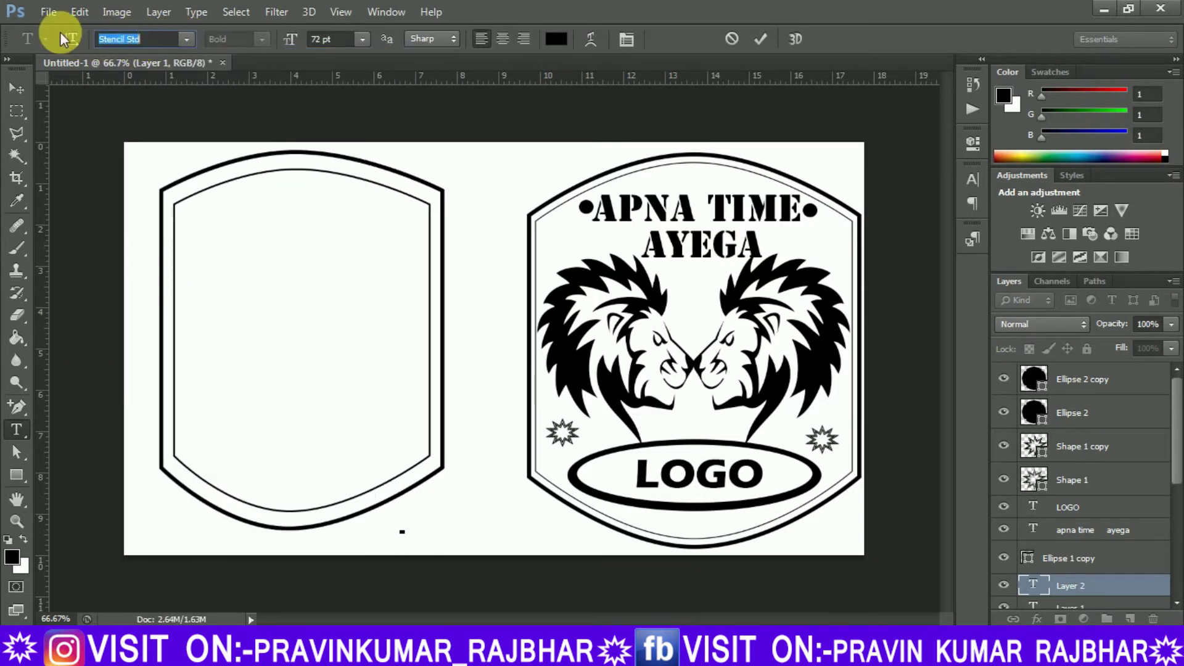
pyautogui.write('Lions')
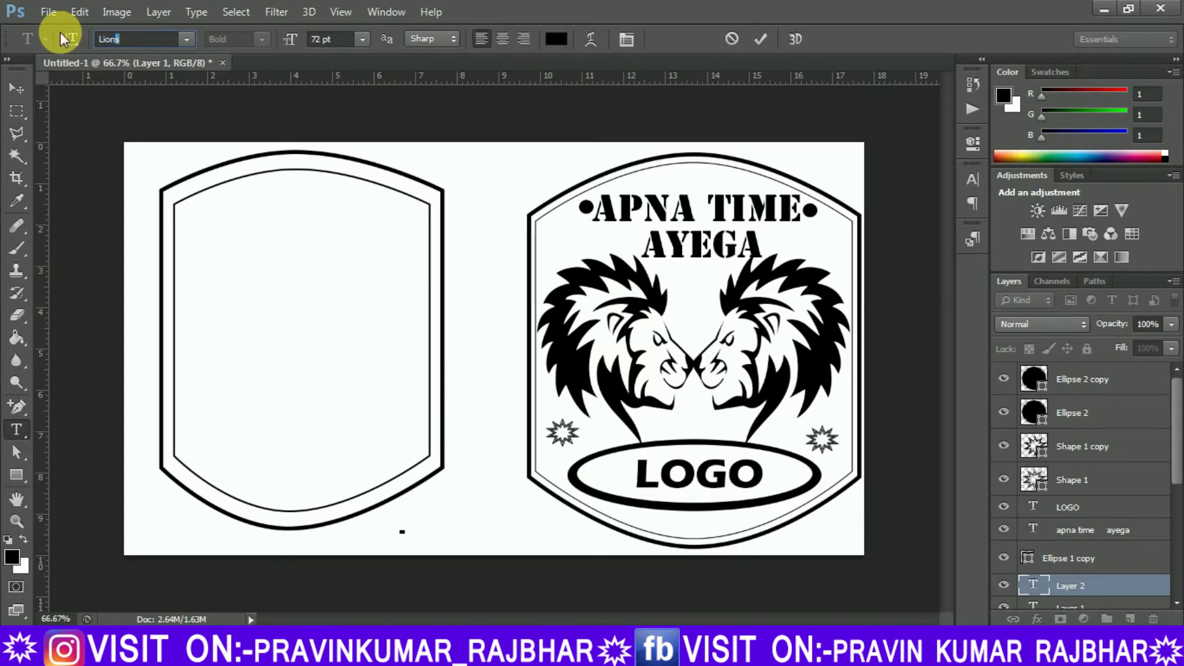
pyautogui.click(187, 40)
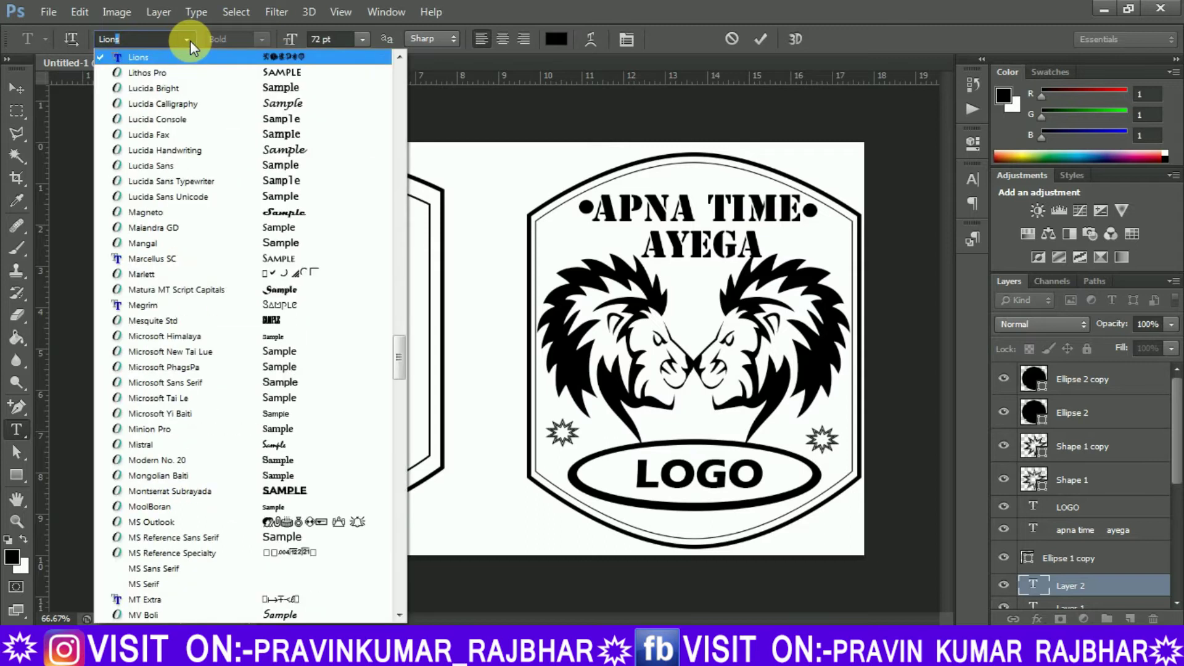
pyautogui.click(257, 51)
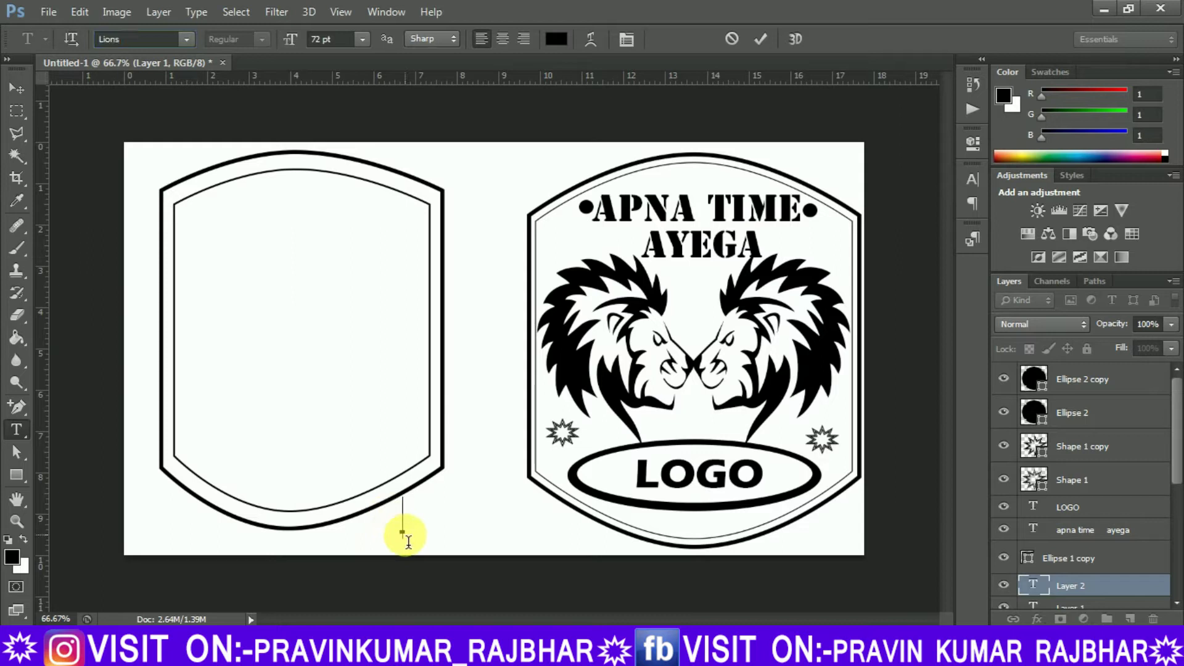
# - Replace the wrong glyph with the letter p to insert the lion head, and finish the text
pyautogui.moveTo(1174, 475); pyautogui.dragTo(1178, 538)
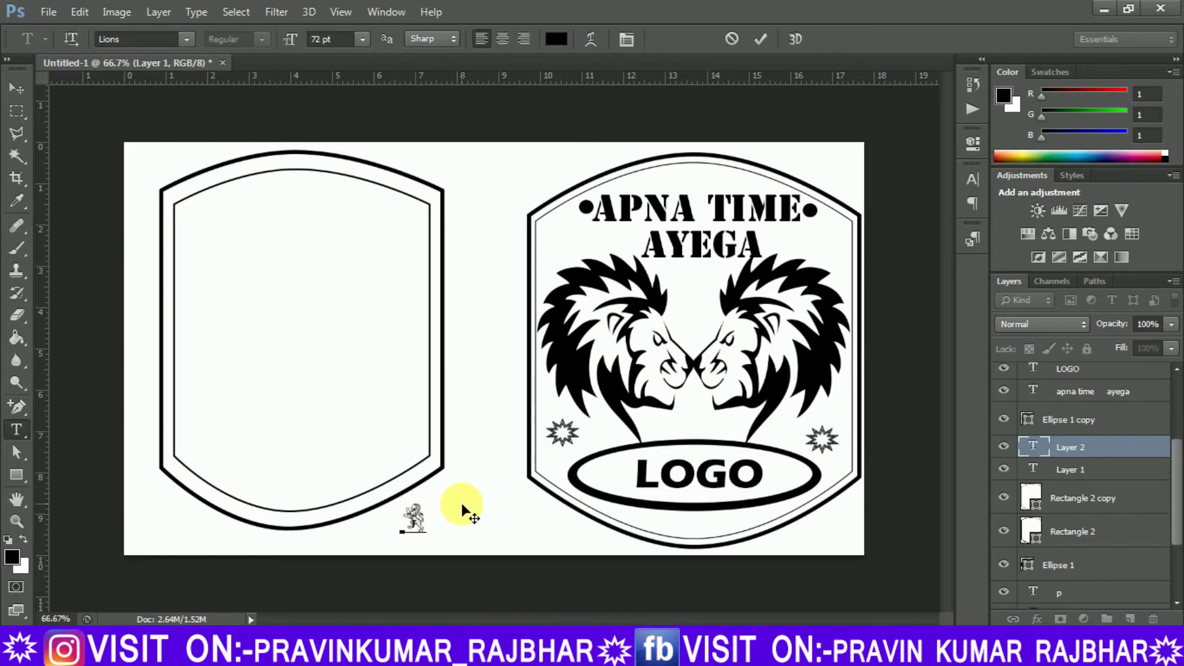
pyautogui.press('BackSpace')
pyautogui.write('p')
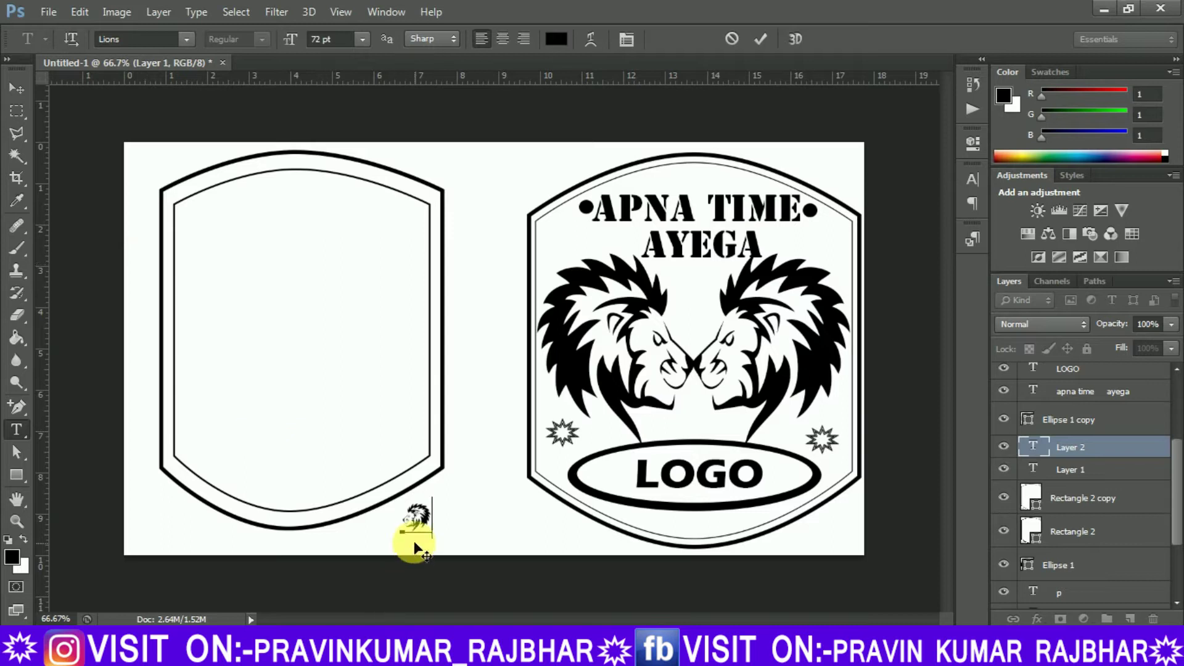
pyautogui.click(24, 87)
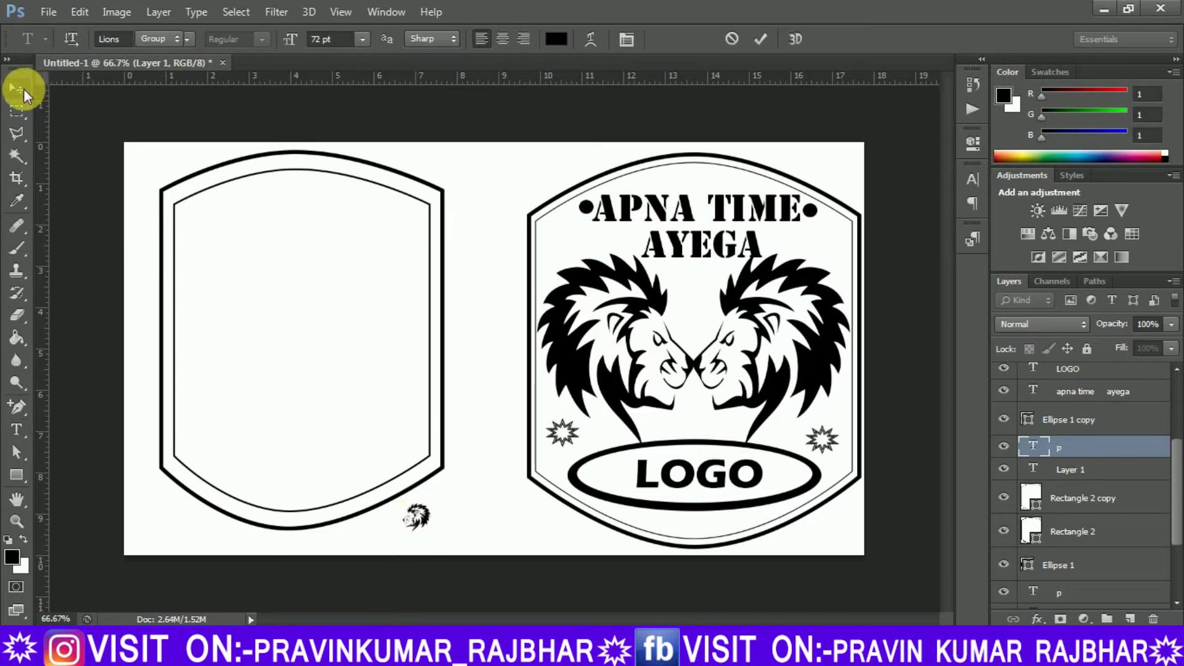
# - Move the lion head into the badge frame, scale it about its centre to about 659%, and fit it against the inner border
pyautogui.moveTo(421, 518); pyautogui.dragTo(378, 322)
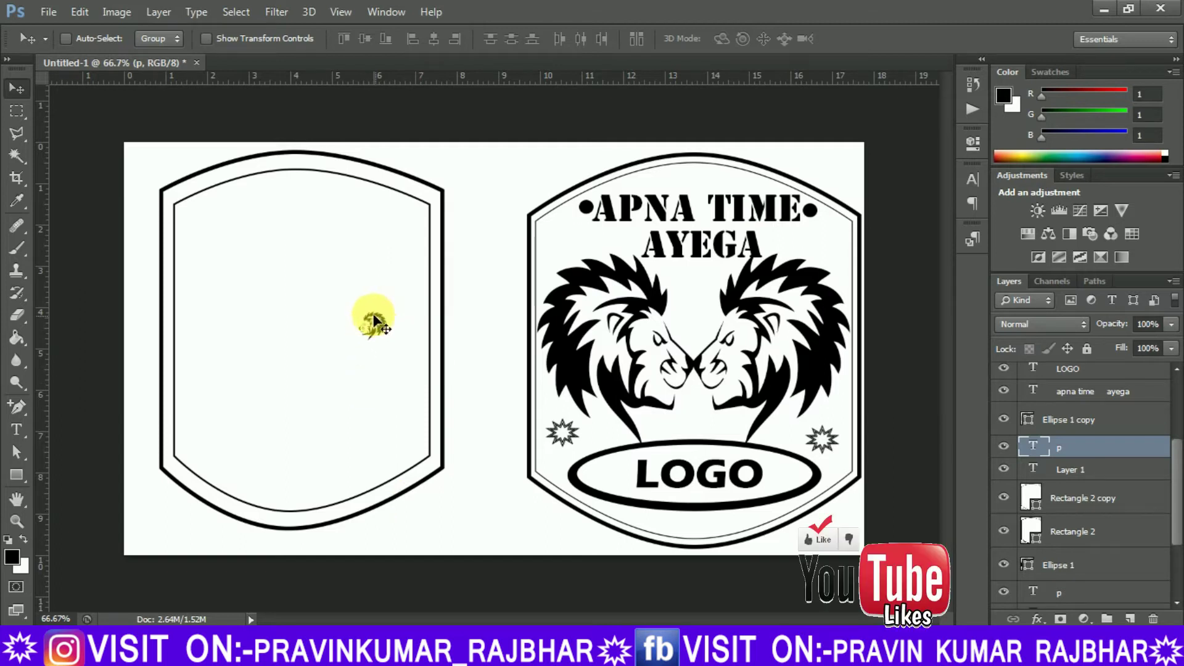
pyautogui.hotkey('ctrl', 't')
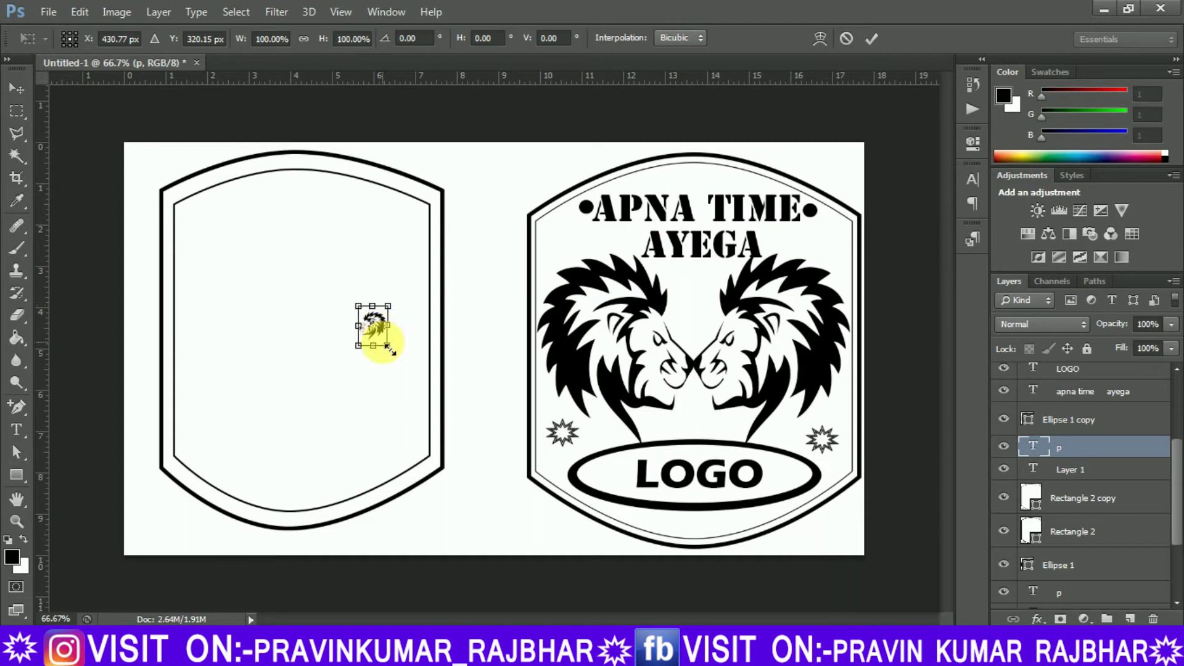
pyautogui.moveTo(390, 349); pyautogui.dragTo(484, 457)
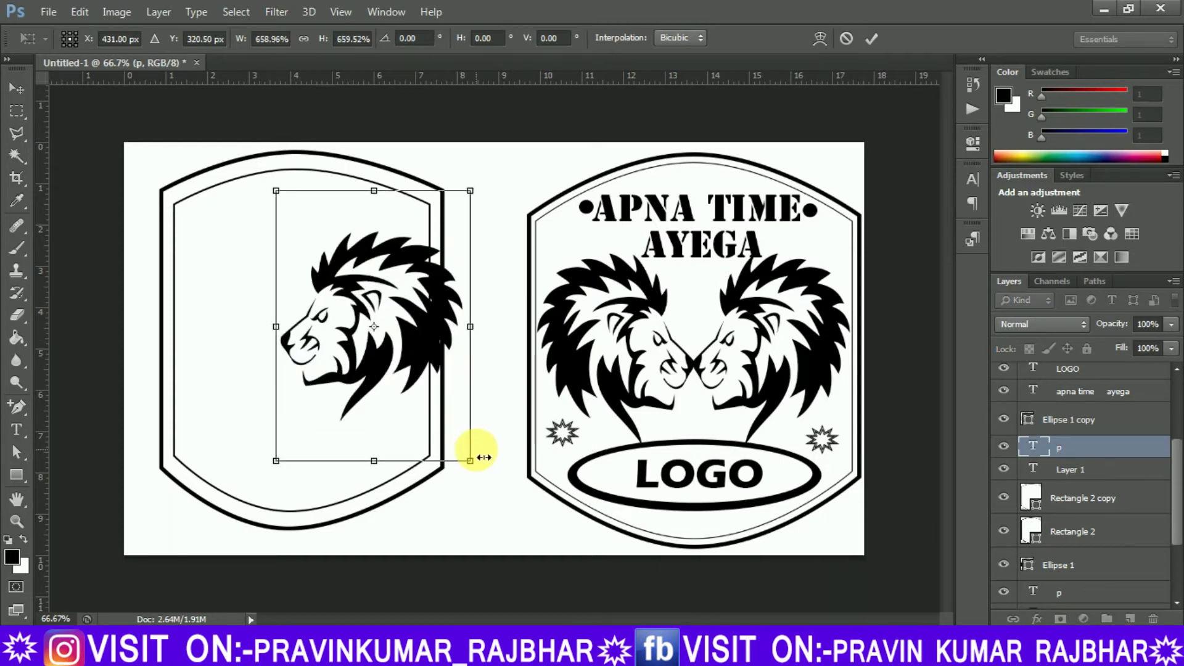
pyautogui.press('Return')
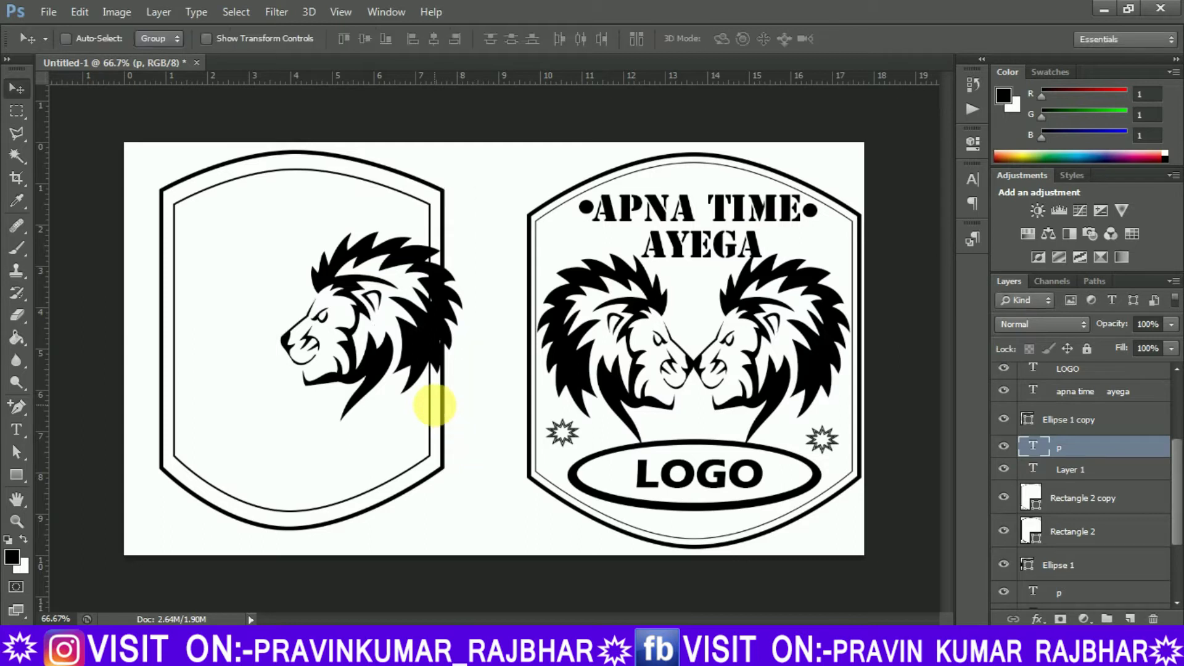
pyautogui.moveTo(413, 328); pyautogui.dragTo(397, 329)
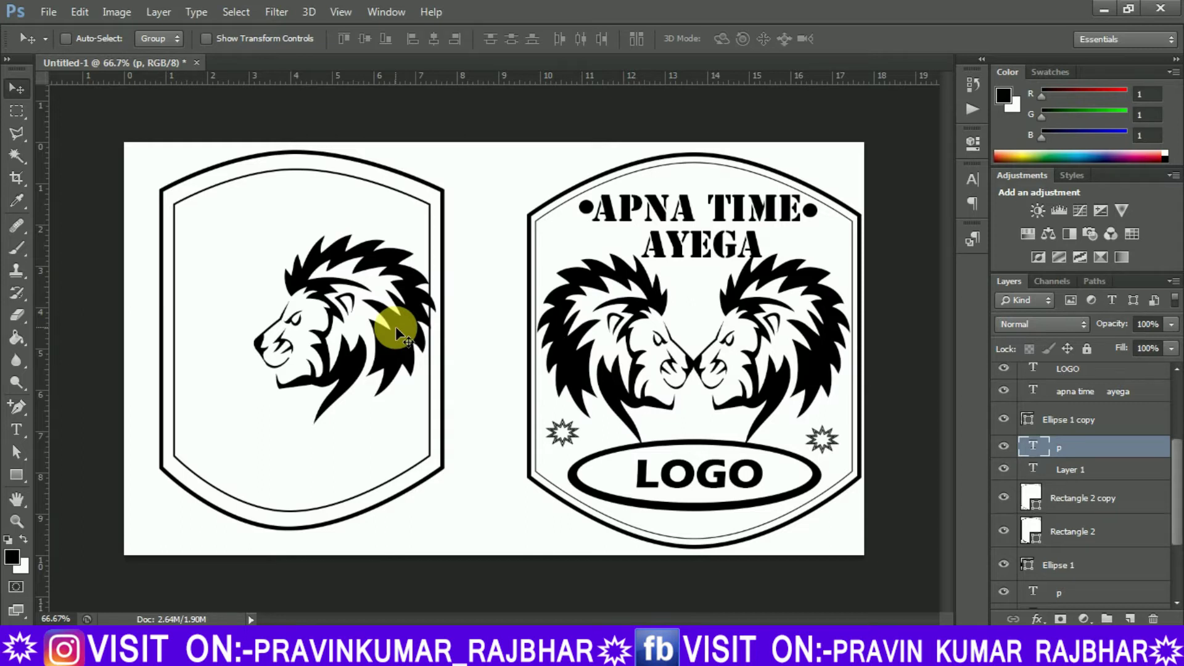
# - Delete the new lion head, the empty text layer and both Rectangle 2 frame layers
pyautogui.press('Delete')
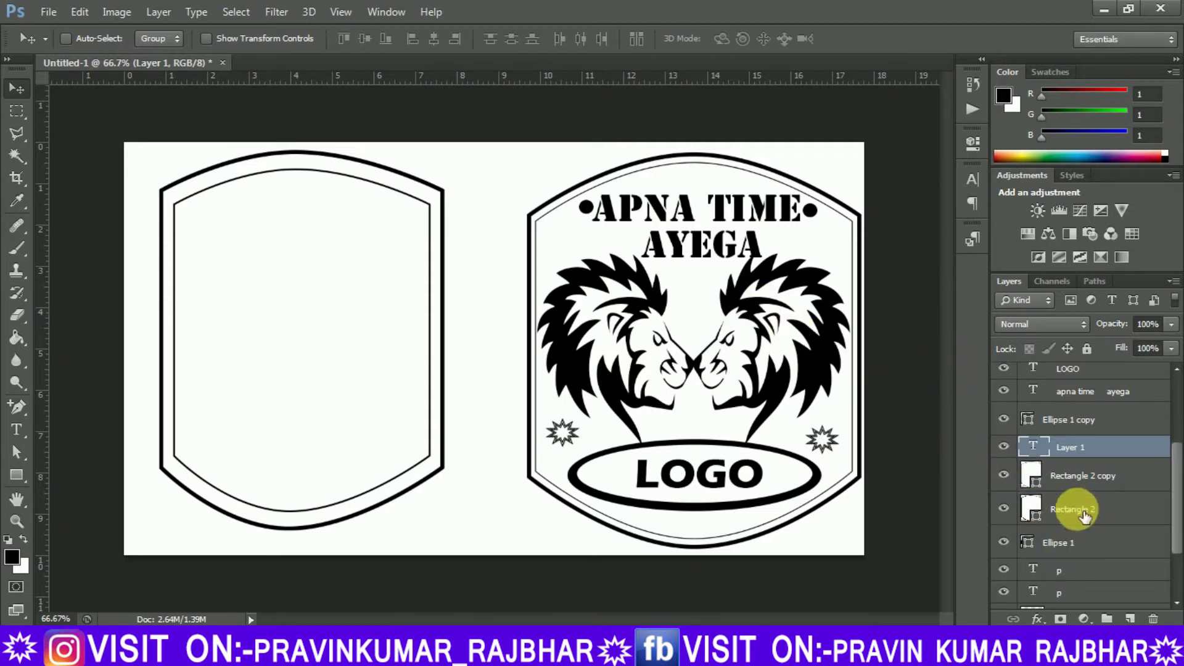
pyautogui.click(1005, 476)
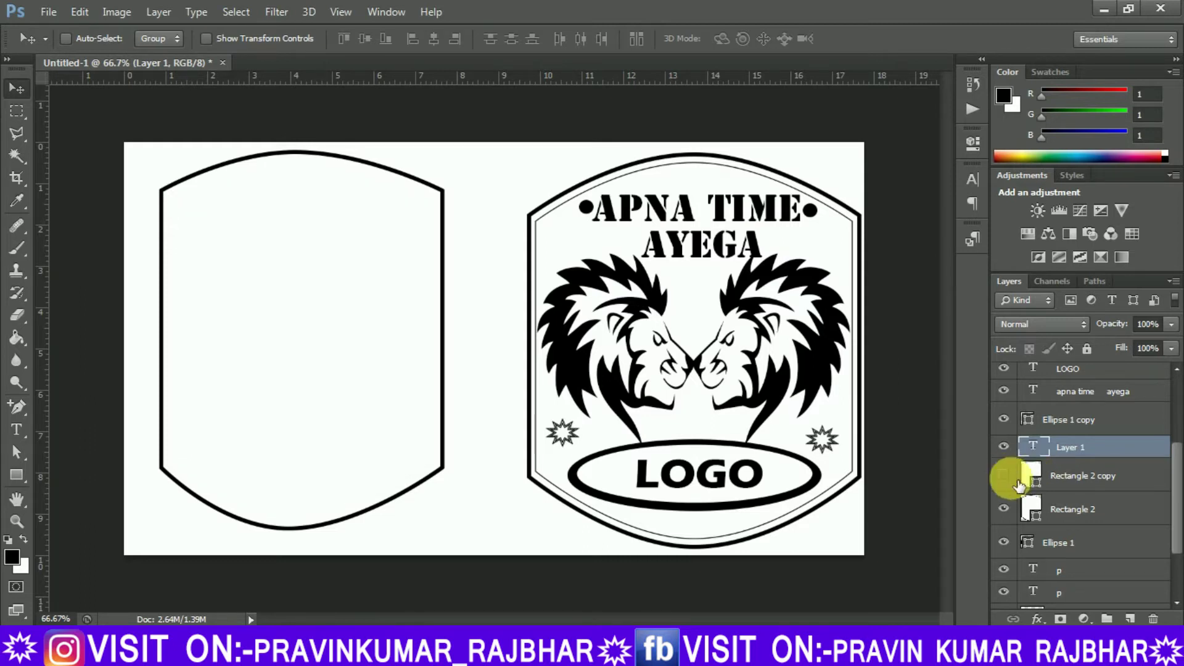
pyautogui.click(1011, 478)
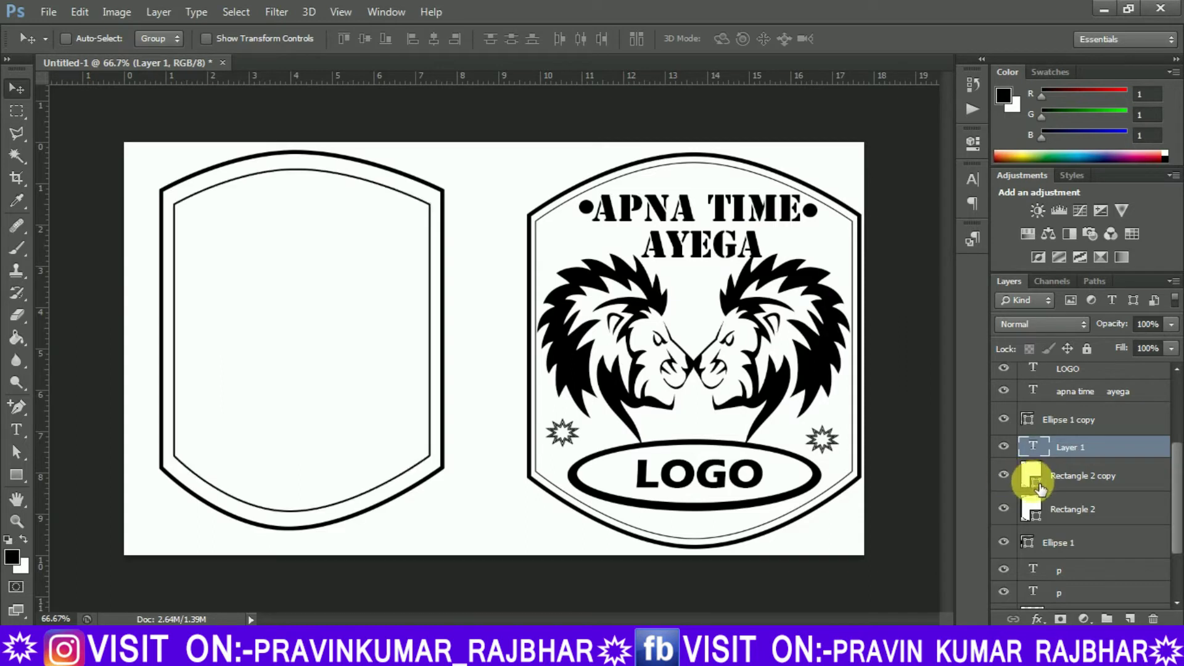
pyautogui.keyDown('shift'); pyautogui.click(1044, 521); pyautogui.keyUp('shift')
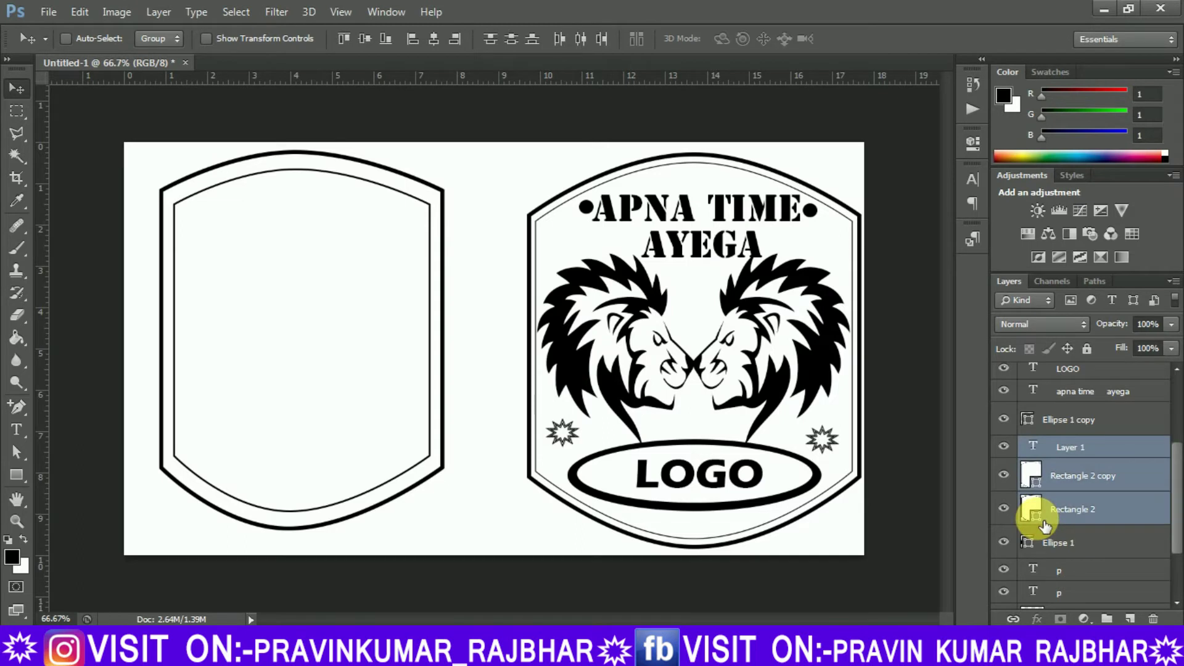
pyautogui.press('Delete')
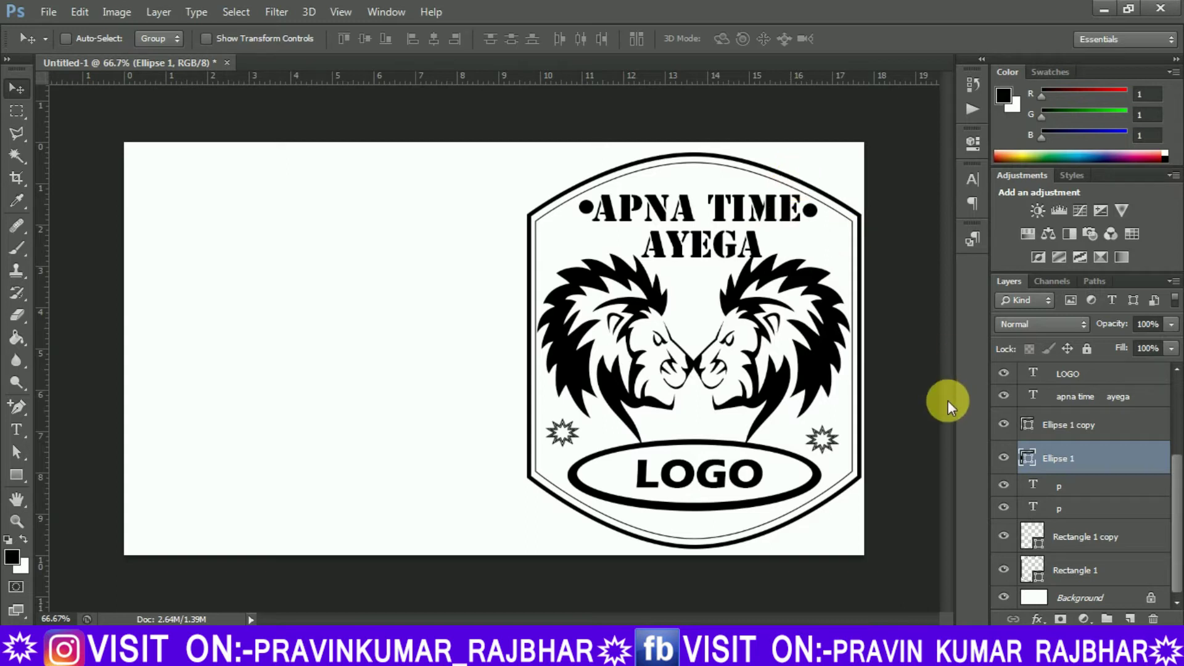
# - Duplicate both frame outlines of the finished badge, Rectangle 1 and its copy, into the empty left half of the canvas
pyautogui.click(1005, 537)
pyautogui.click(1006, 538)
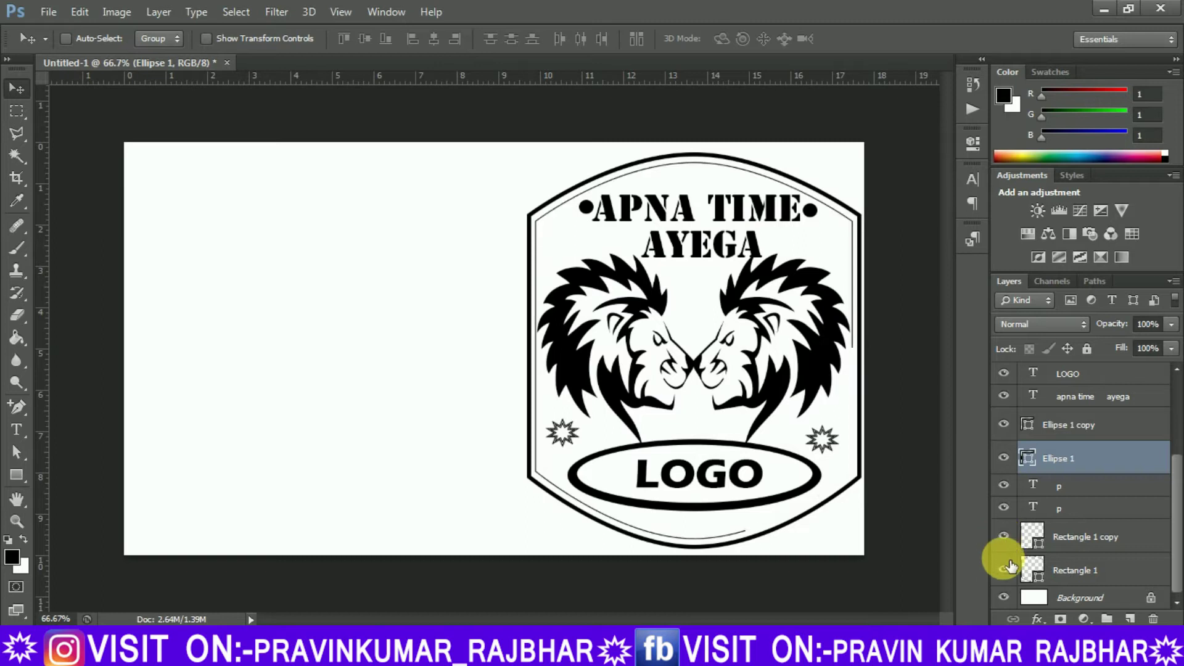
pyautogui.click(1084, 545)
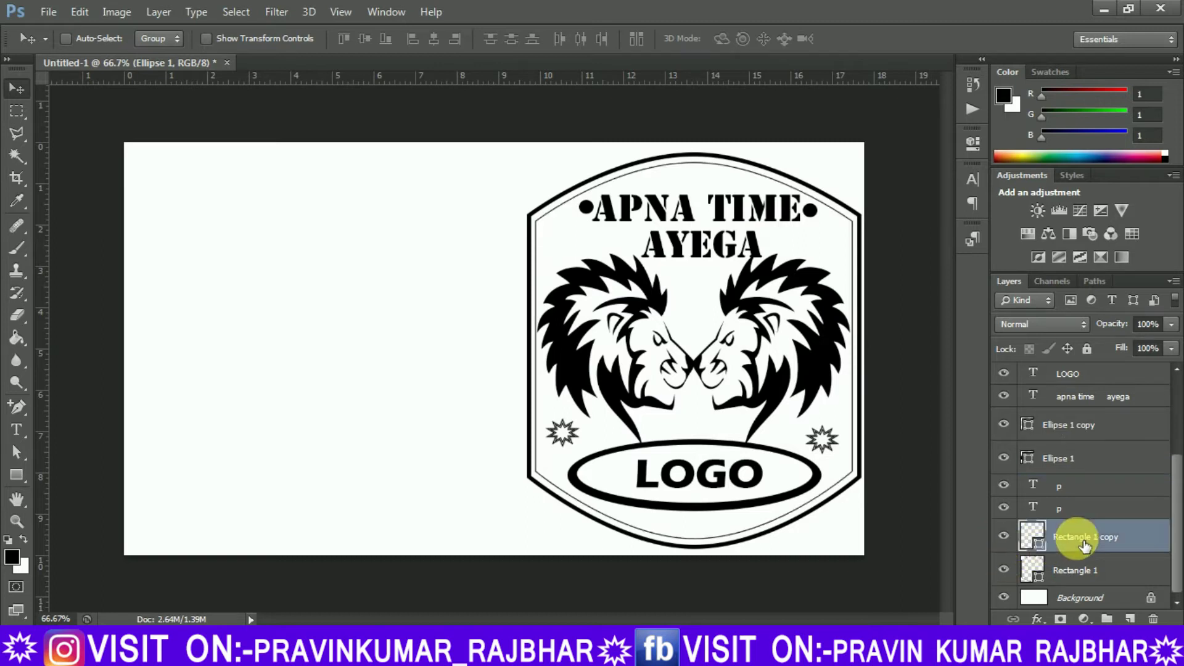
pyautogui.click(1078, 572)
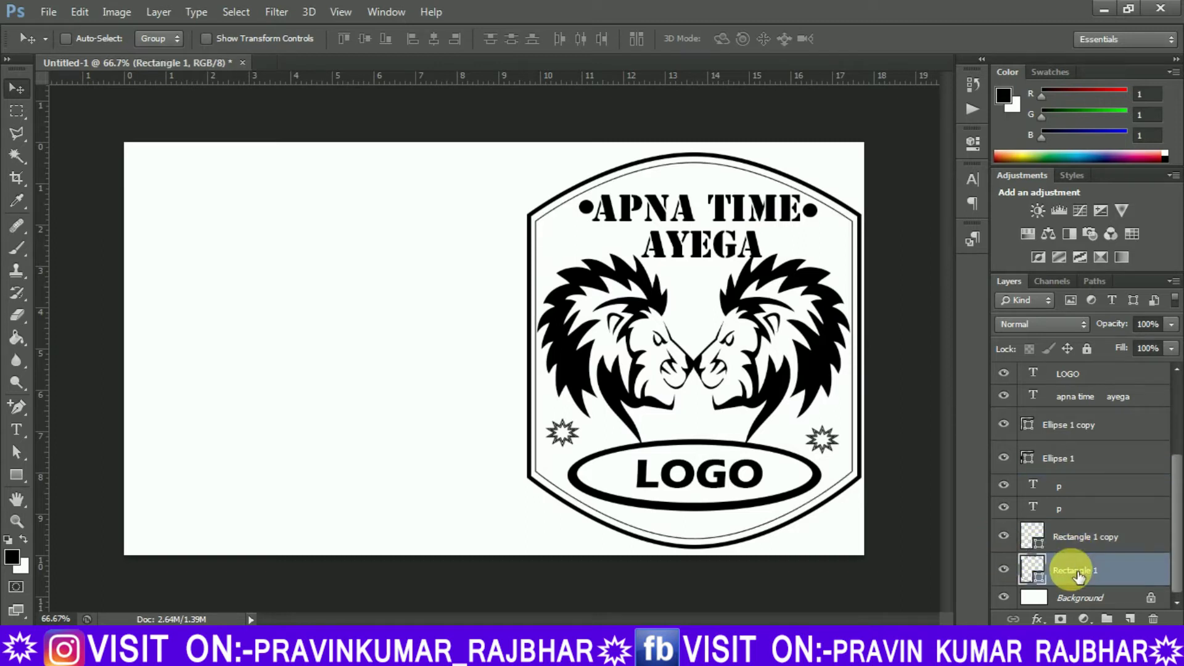
pyautogui.keyDown('shift'); pyautogui.click(1081, 541); pyautogui.keyUp('shift')
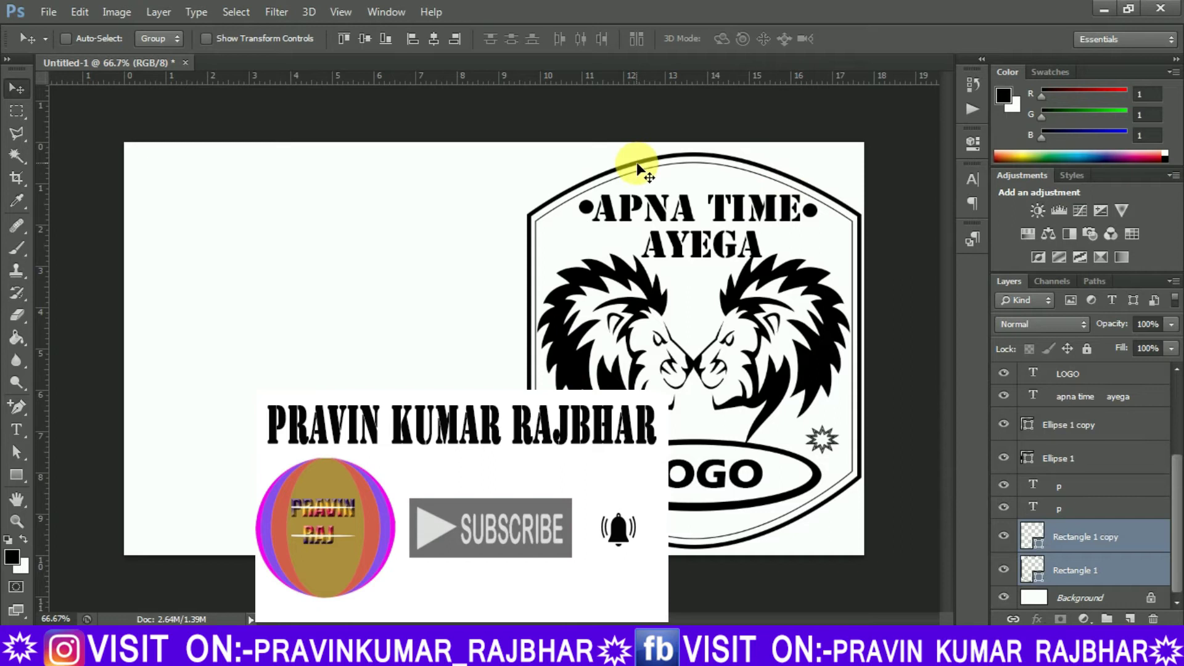
pyautogui.moveTo(576, 180); pyautogui.dragTo(251, 159)
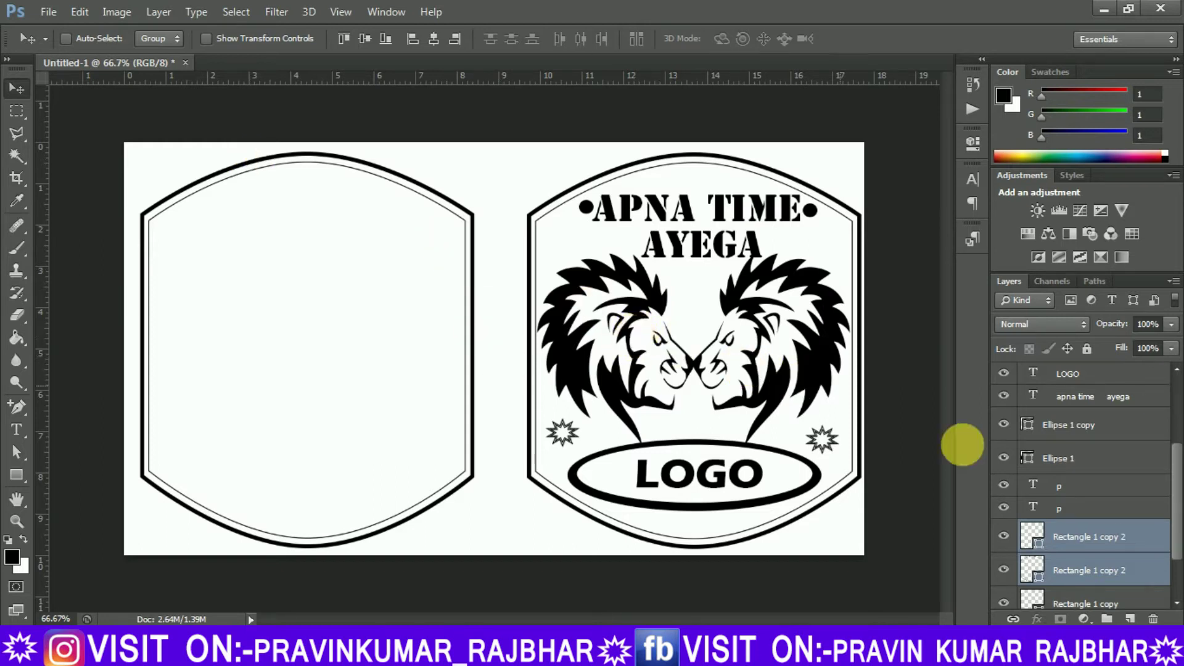
# - Duplicate the finished badge's left-facing lion head into the right half of the new frame and nudge it into position
pyautogui.click(1059, 509)
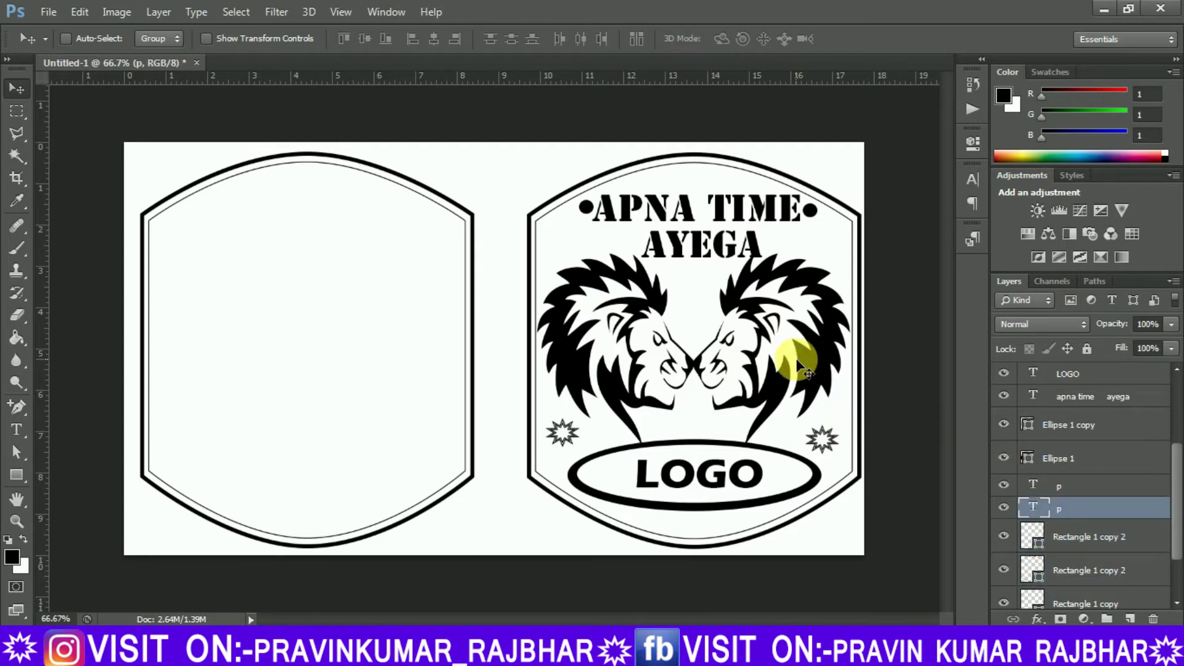
pyautogui.moveTo(797, 359); pyautogui.dragTo(409, 357)
pyautogui.press('Right')
pyautogui.press('Right')
pyautogui.press('Right')
pyautogui.press('Right')
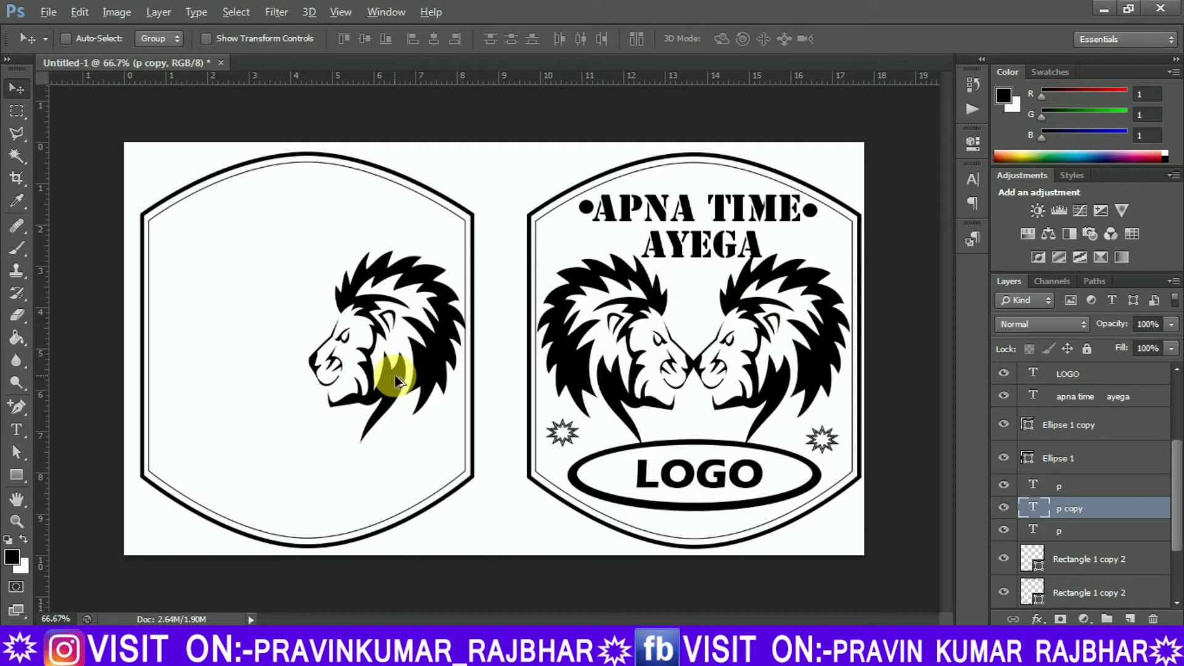
# - Duplicate the lion head into the left half of the new frame and flip the copy horizontally
pyautogui.moveTo(395, 375); pyautogui.dragTo(238, 375)
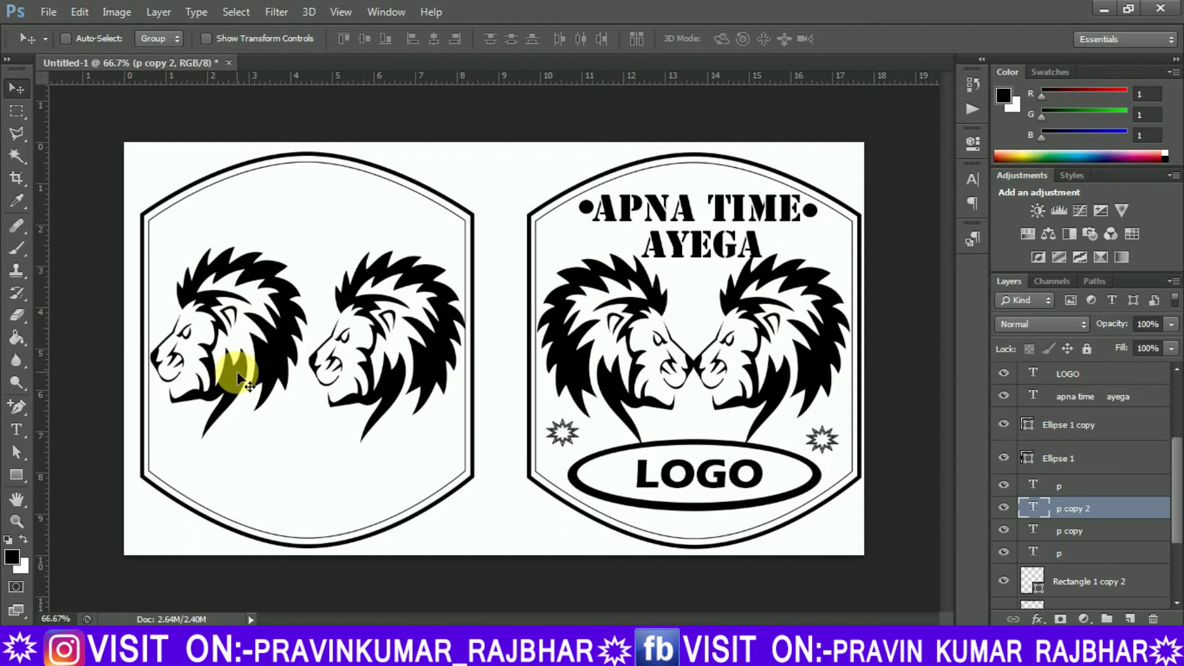
pyautogui.hotkey('ctrl', 't')
pyautogui.rightClick(236, 371)
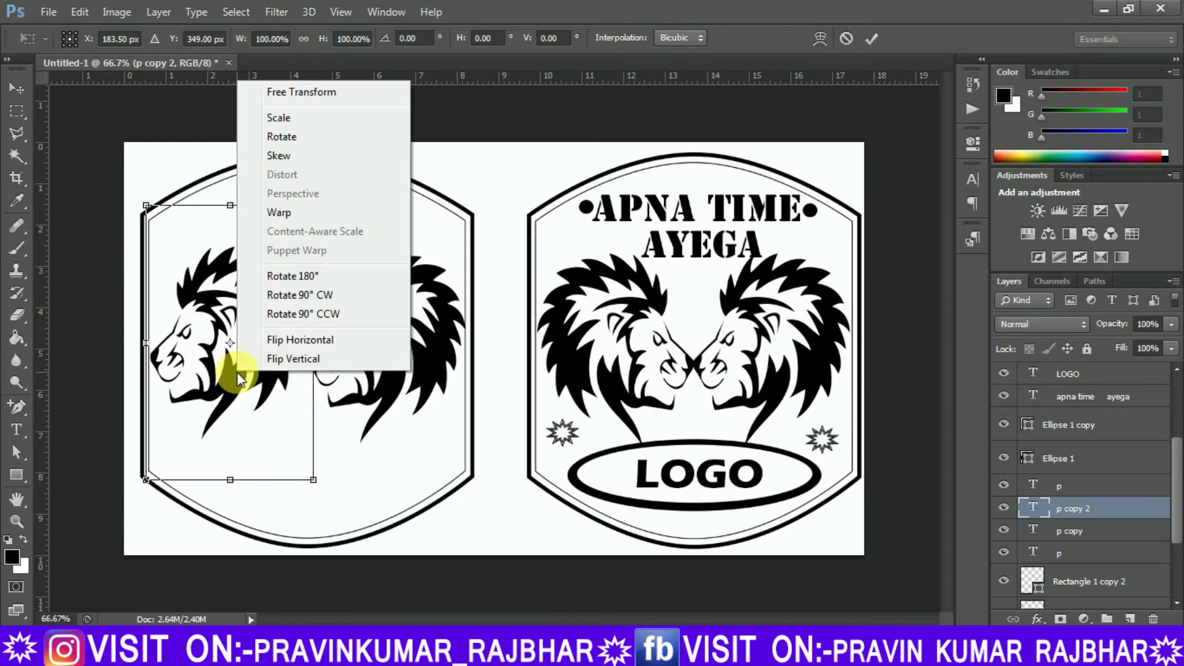
pyautogui.click(279, 341)
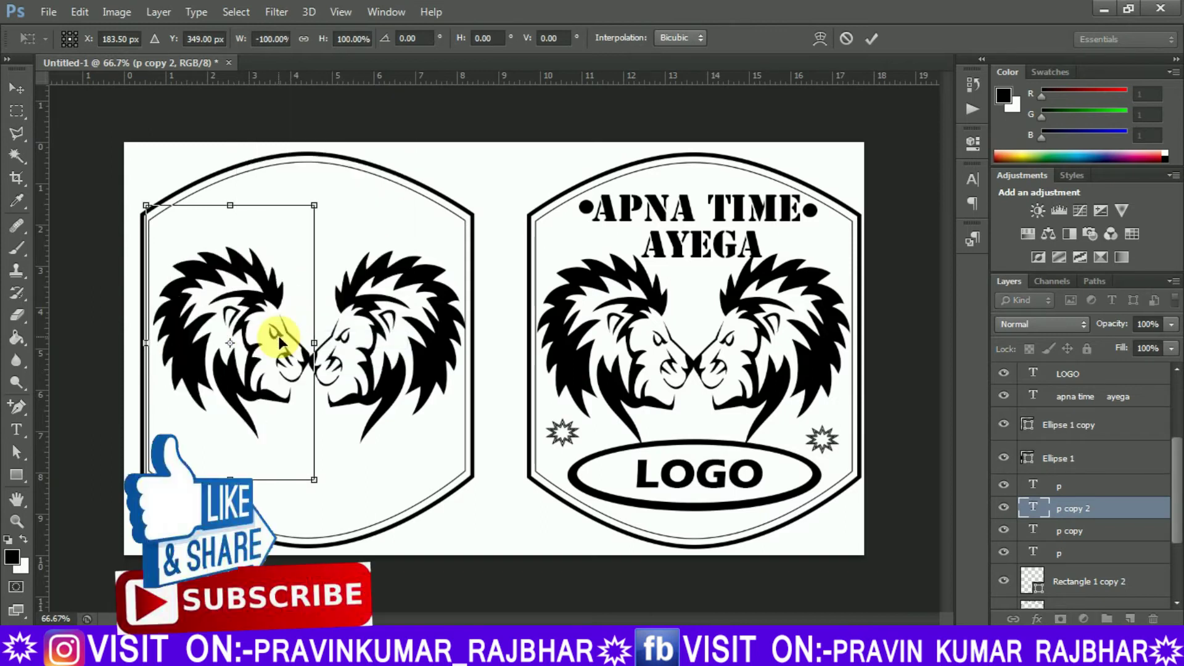
# - Nudge the flipped lion head left until its X position is 177.50 px and apply the transform
pyautogui.press('Left')
pyautogui.press('Left')
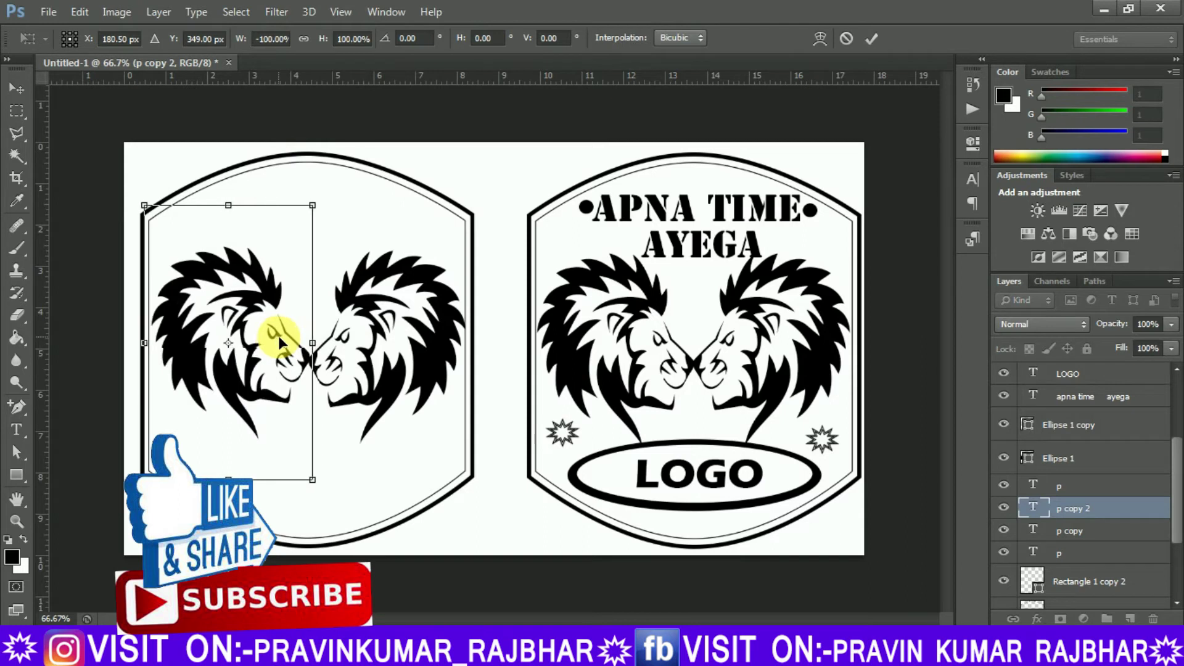
pyautogui.press('Left')
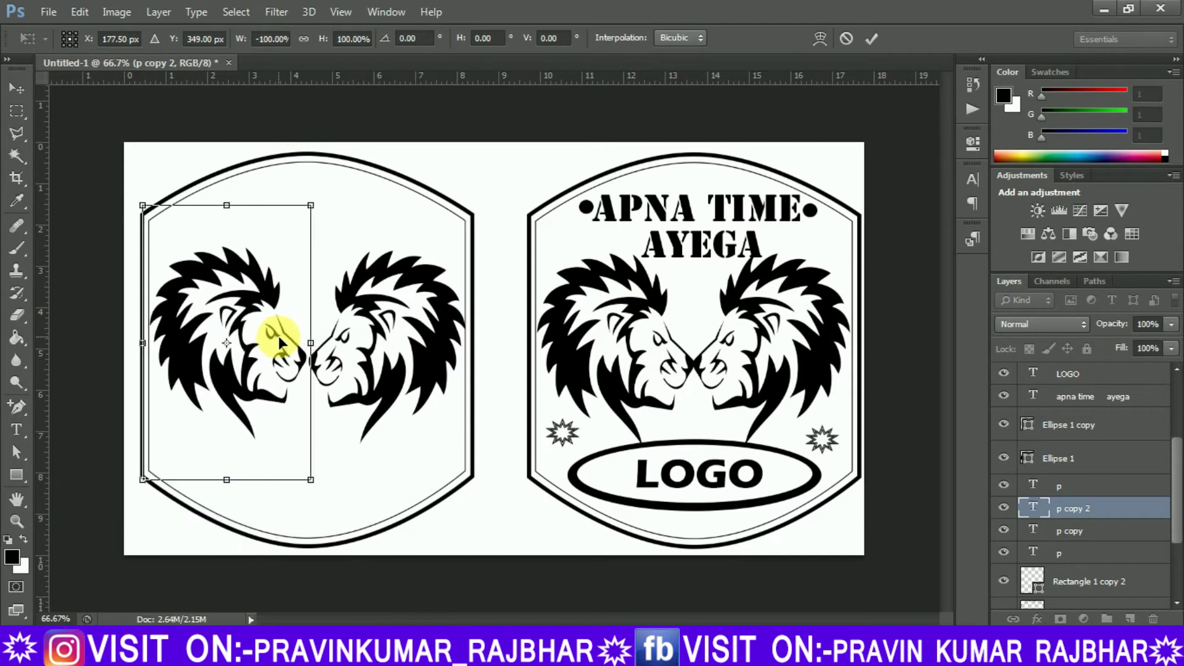
pyautogui.press('Return')
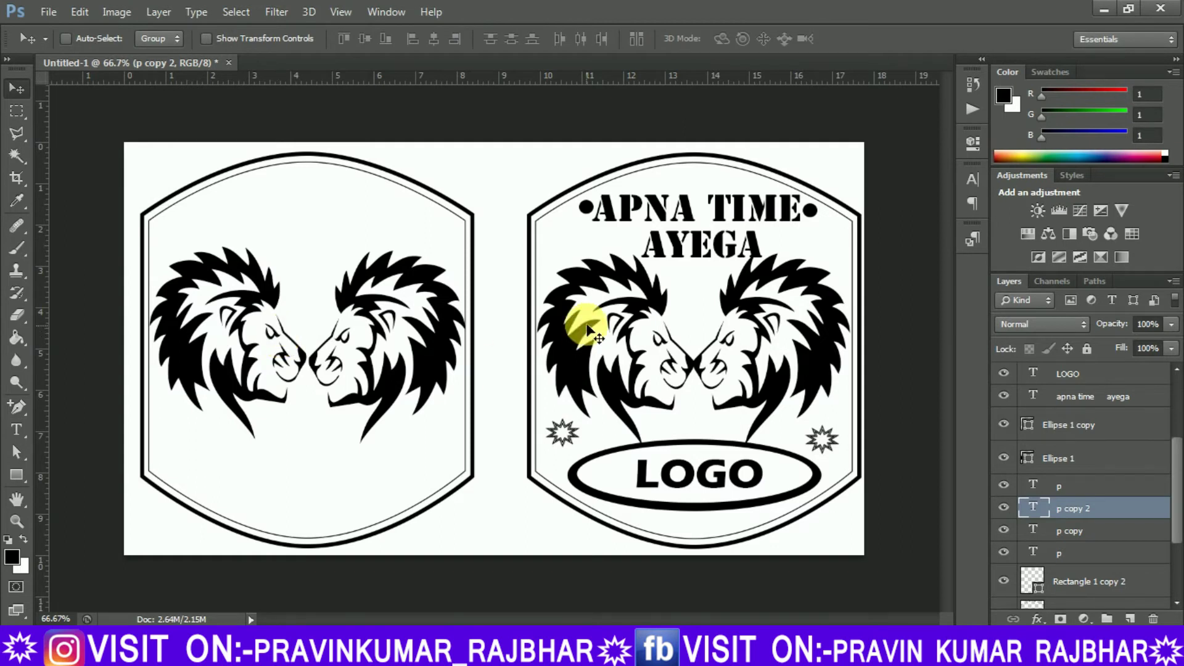
# - Check the font of the finished badge's APNA TIME AYEGA title and duplicate the title above the new lion heads
pyautogui.click(19, 428)
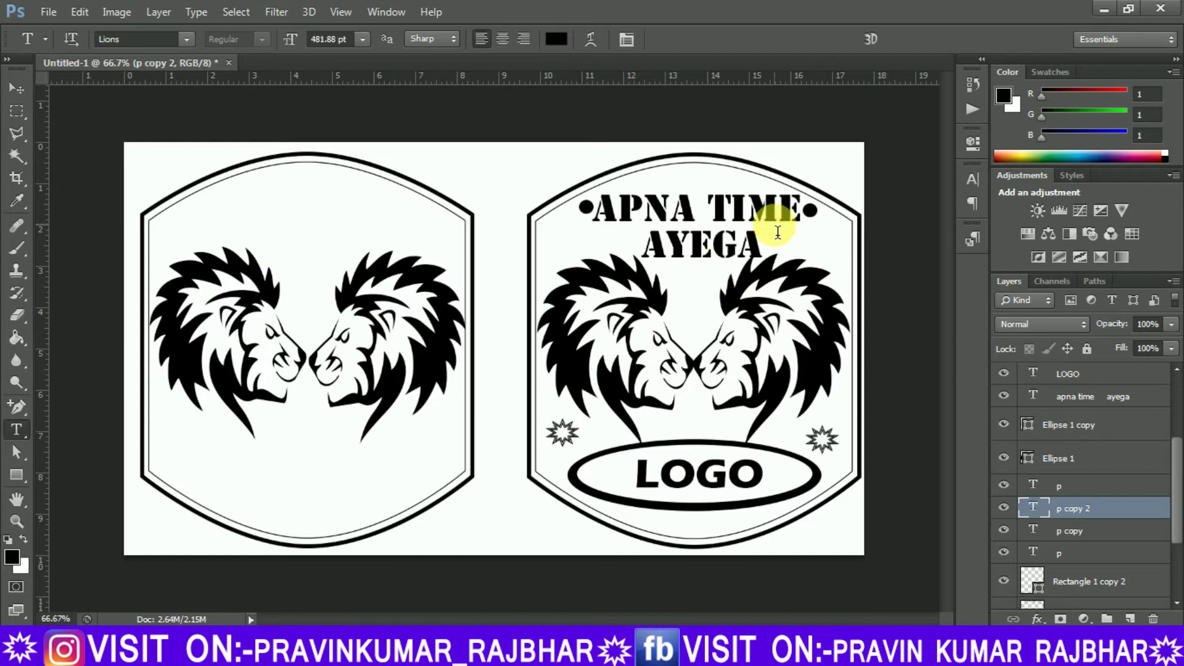
pyautogui.click(765, 252)
pyautogui.moveTo(764, 251); pyautogui.dragTo(747, 250)
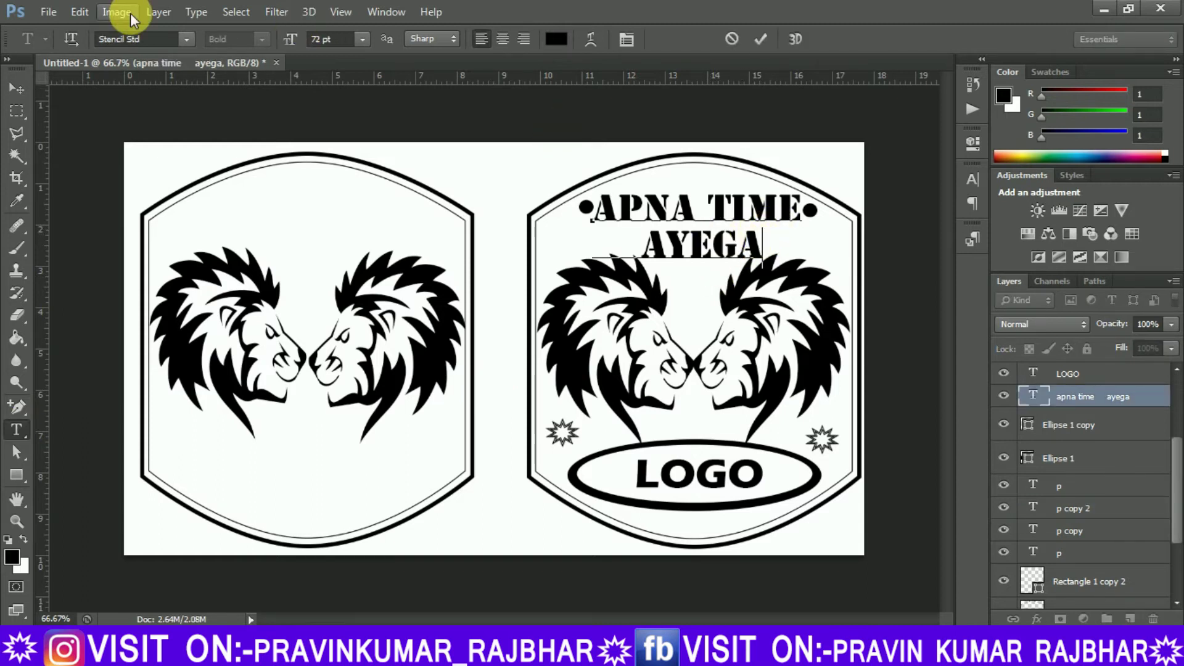
pyautogui.click(150, 43)
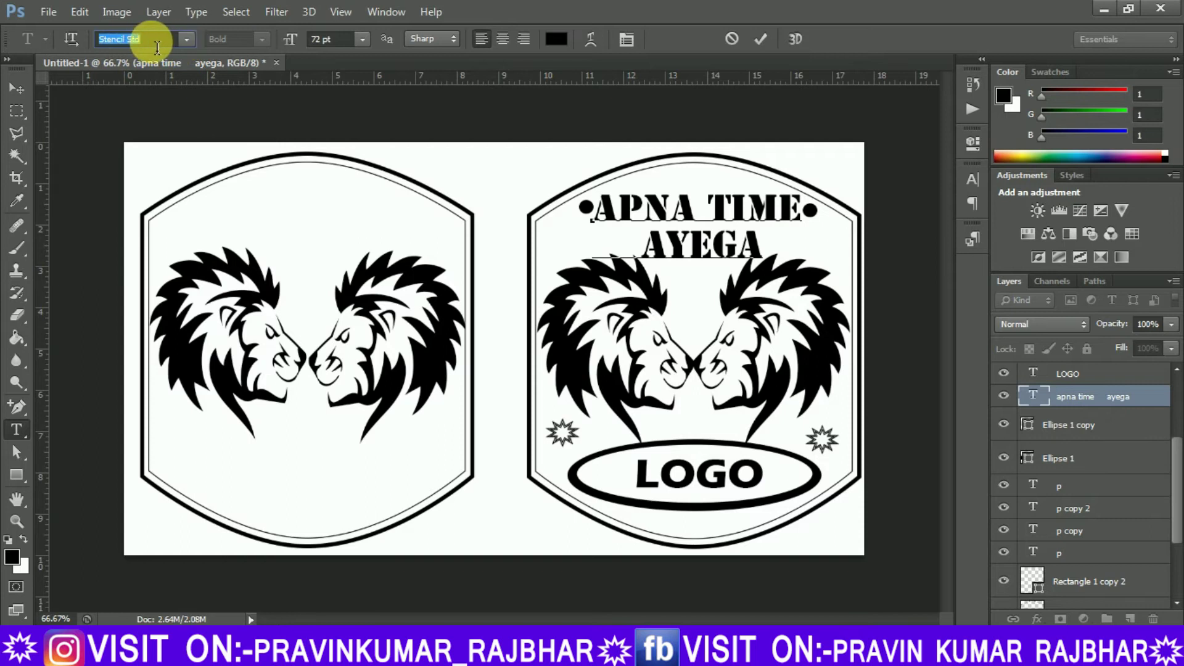
pyautogui.press('Return')
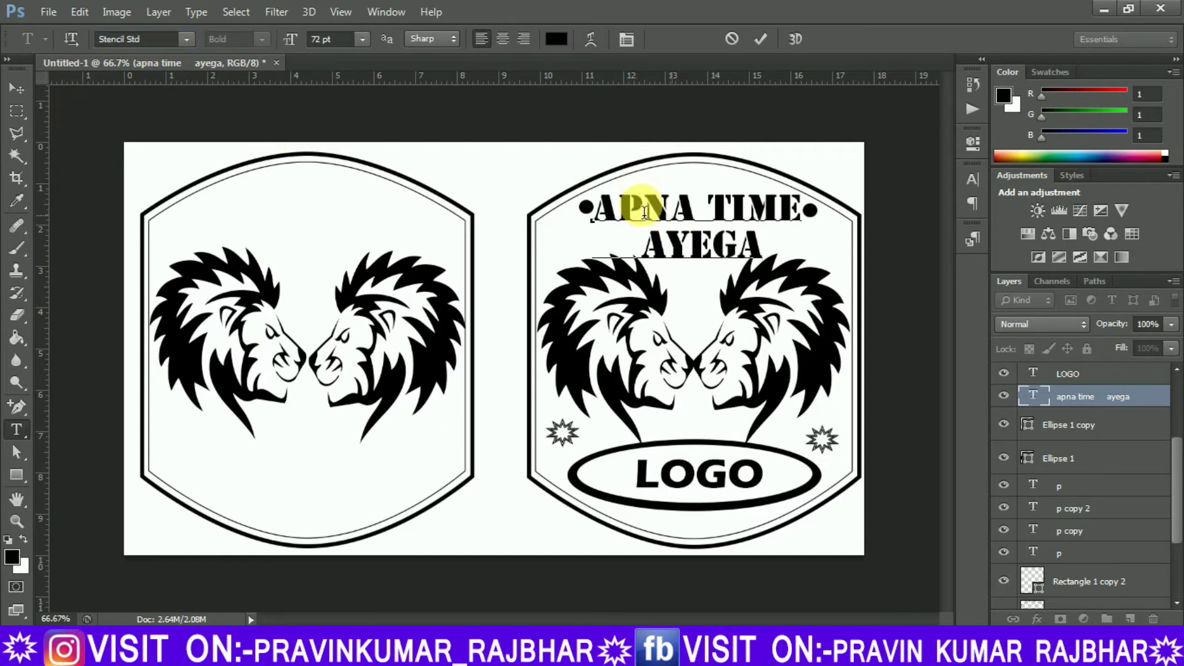
pyautogui.click(16, 90)
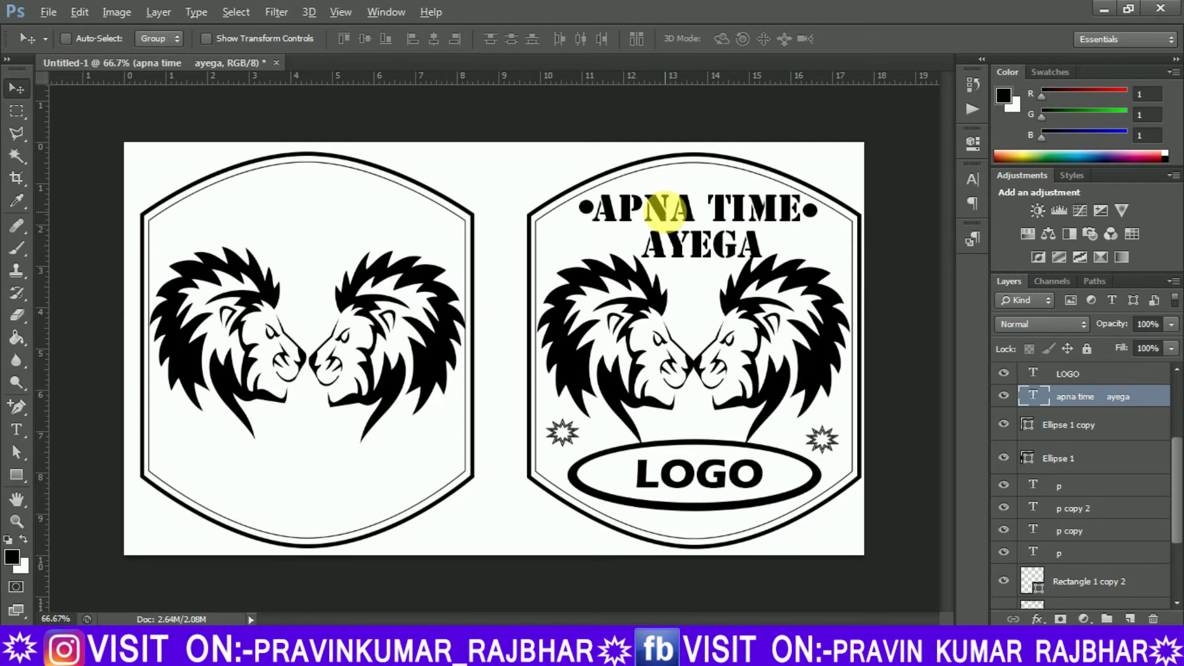
pyautogui.moveTo(667, 216); pyautogui.dragTo(278, 219)
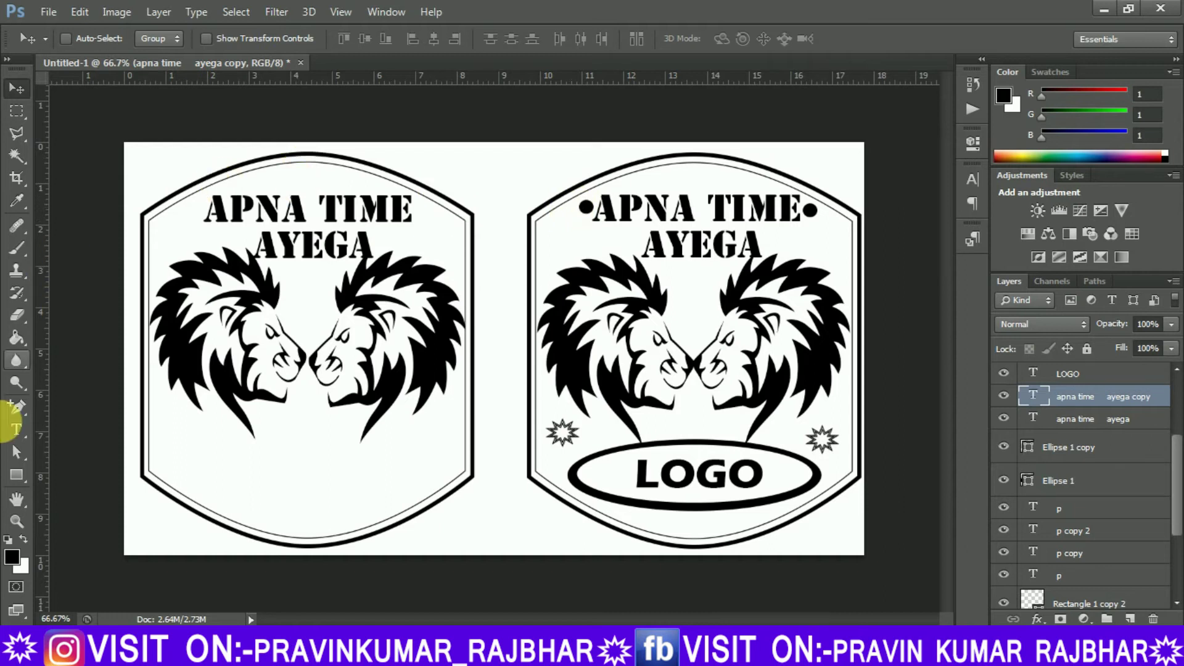
# - Draw a black-filled ellipse about 24 × 26 px after the new title's word TIME and duplicate it in front of APNA
pyautogui.click(27, 504)
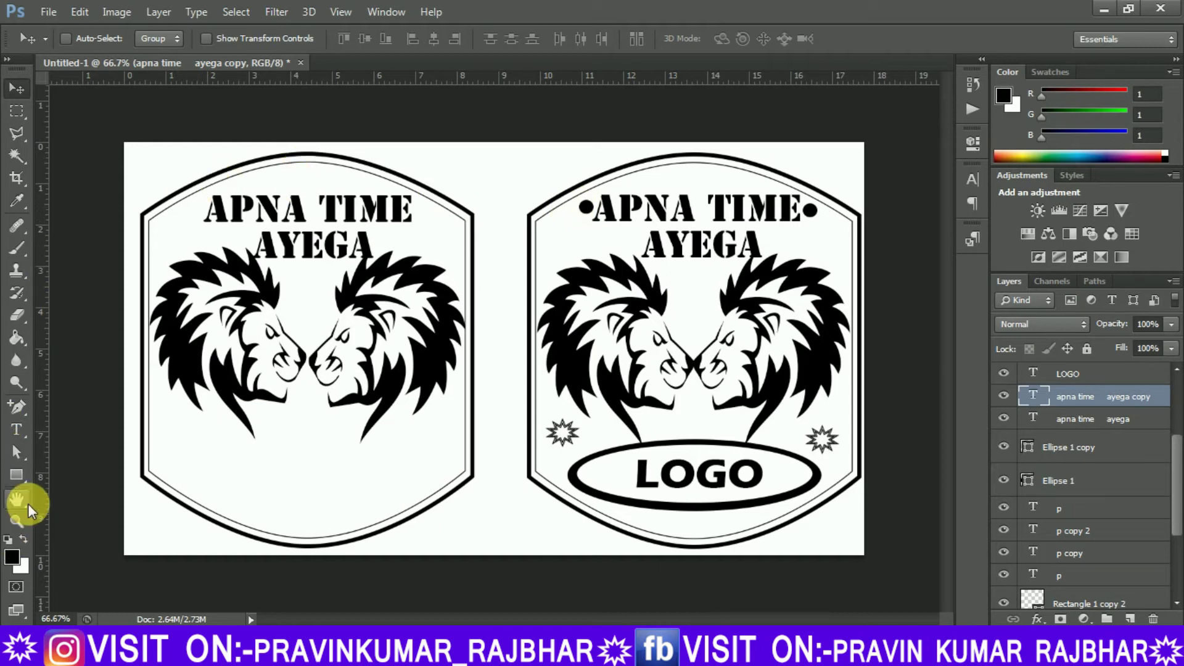
pyautogui.click(25, 482)
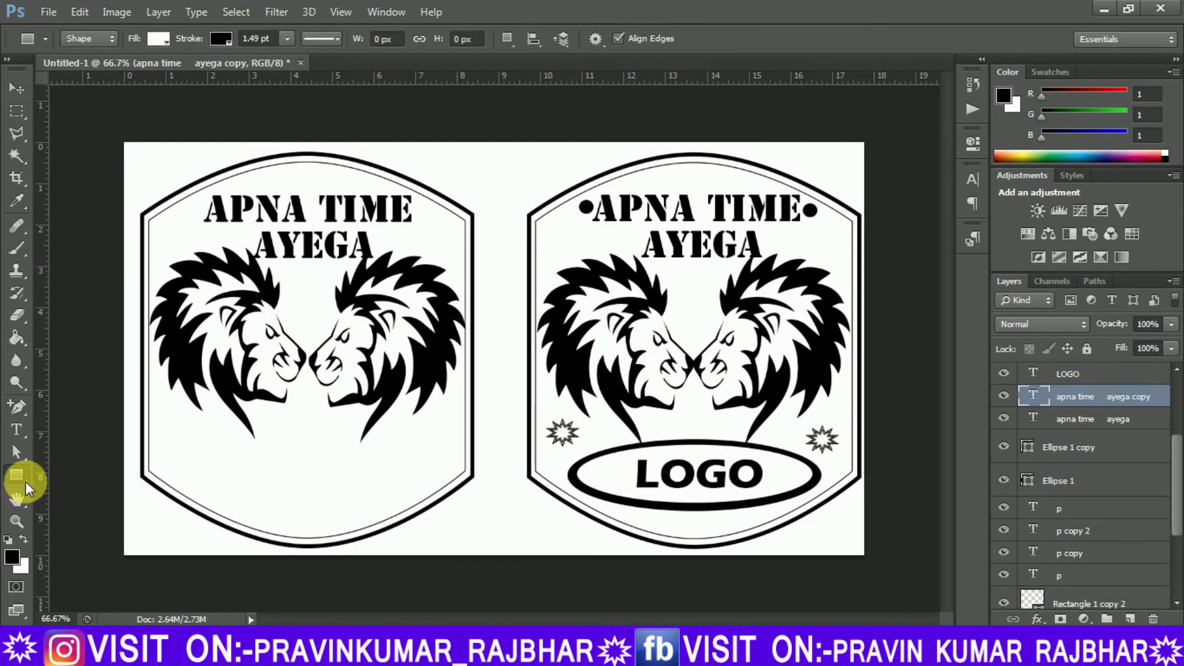
pyautogui.click(25, 481)
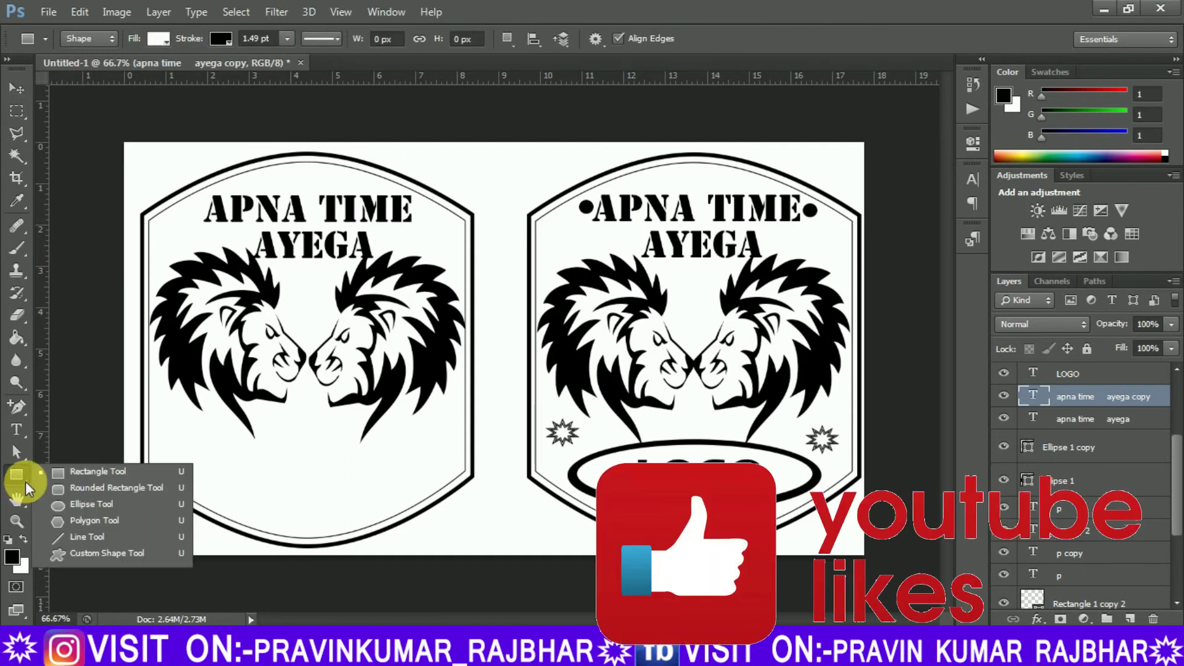
pyautogui.click(74, 511)
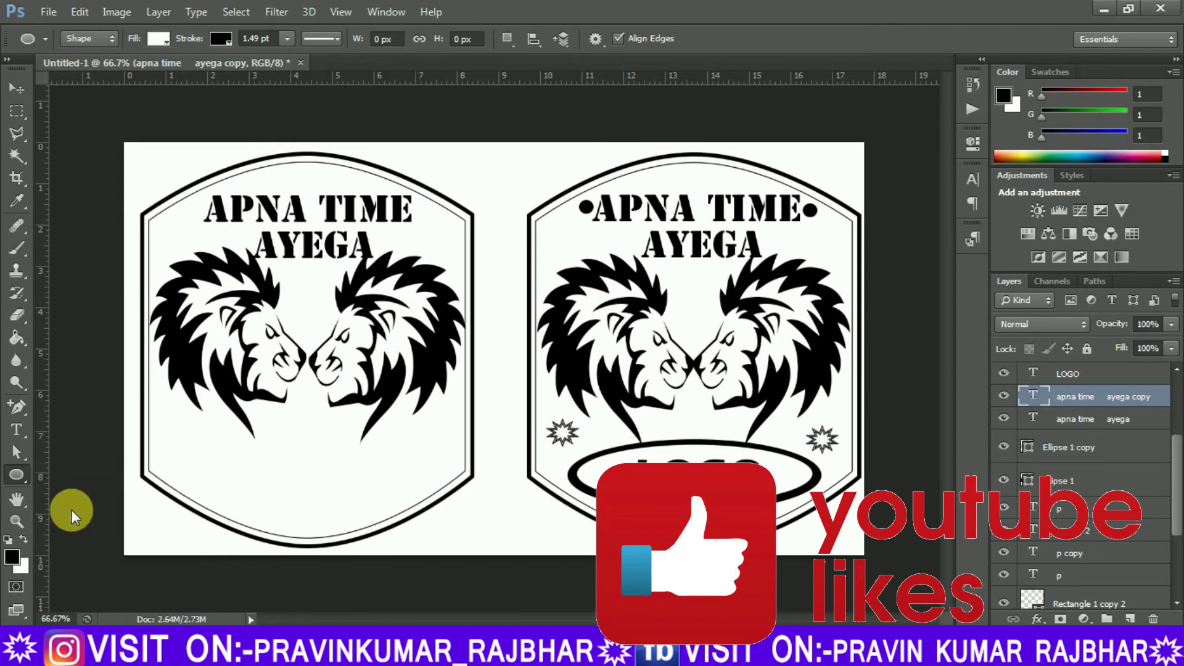
pyautogui.click(165, 41)
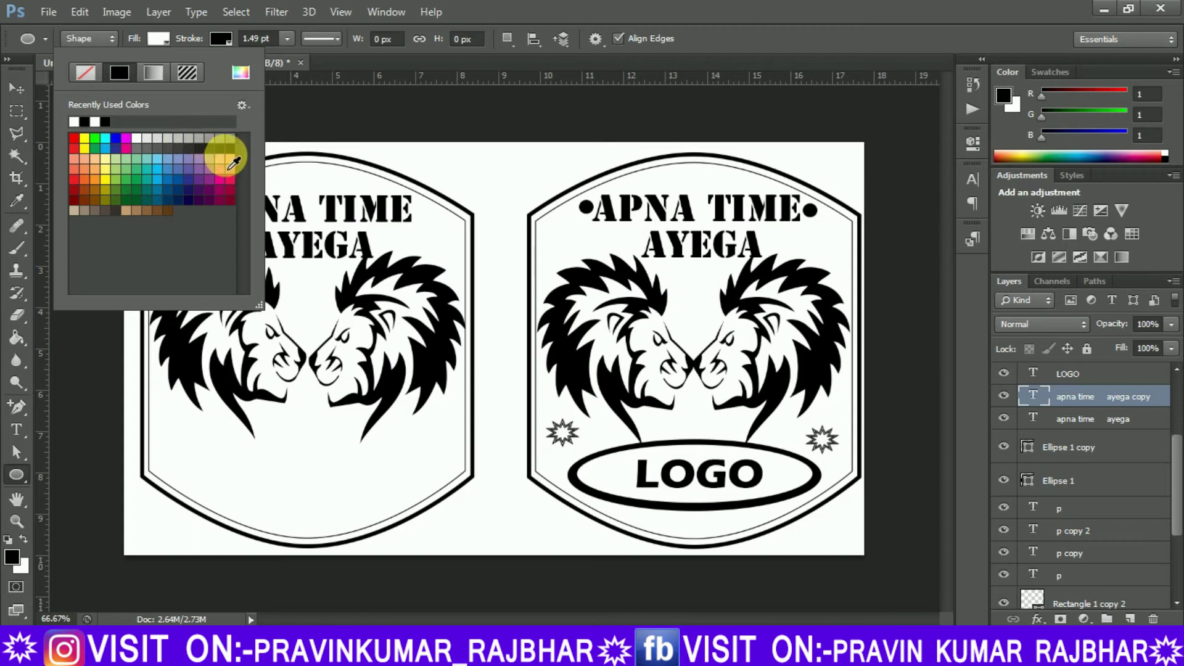
pyautogui.click(230, 148)
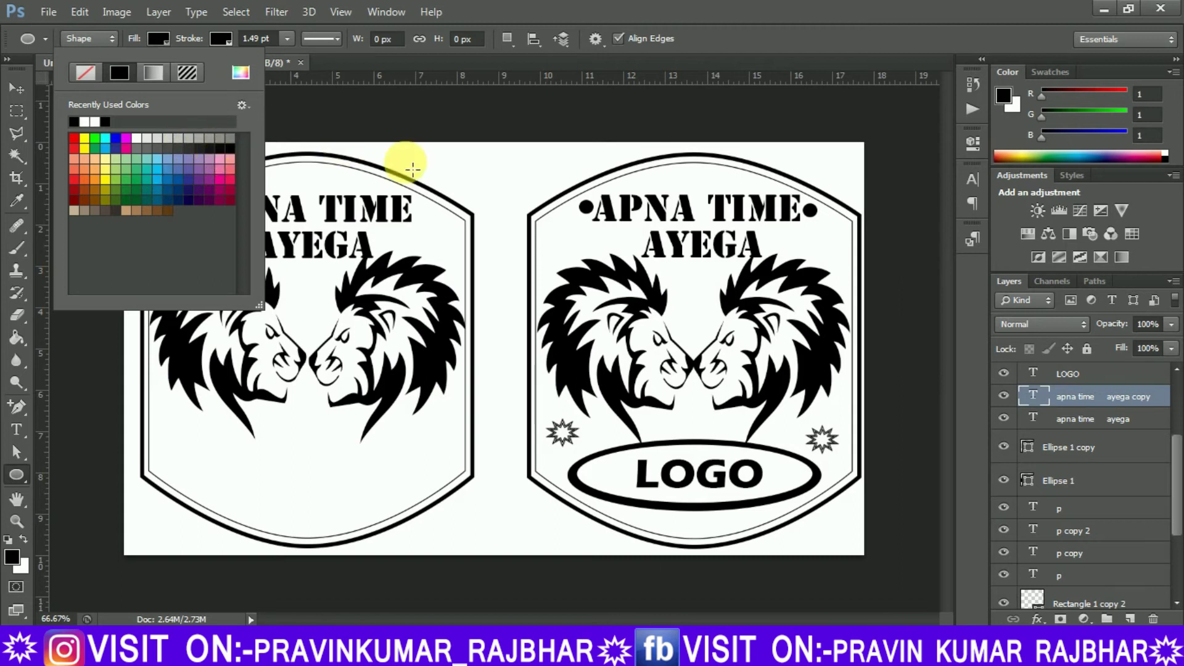
pyautogui.click(424, 214)
pyautogui.moveTo(424, 216); pyautogui.dragTo(438, 228)
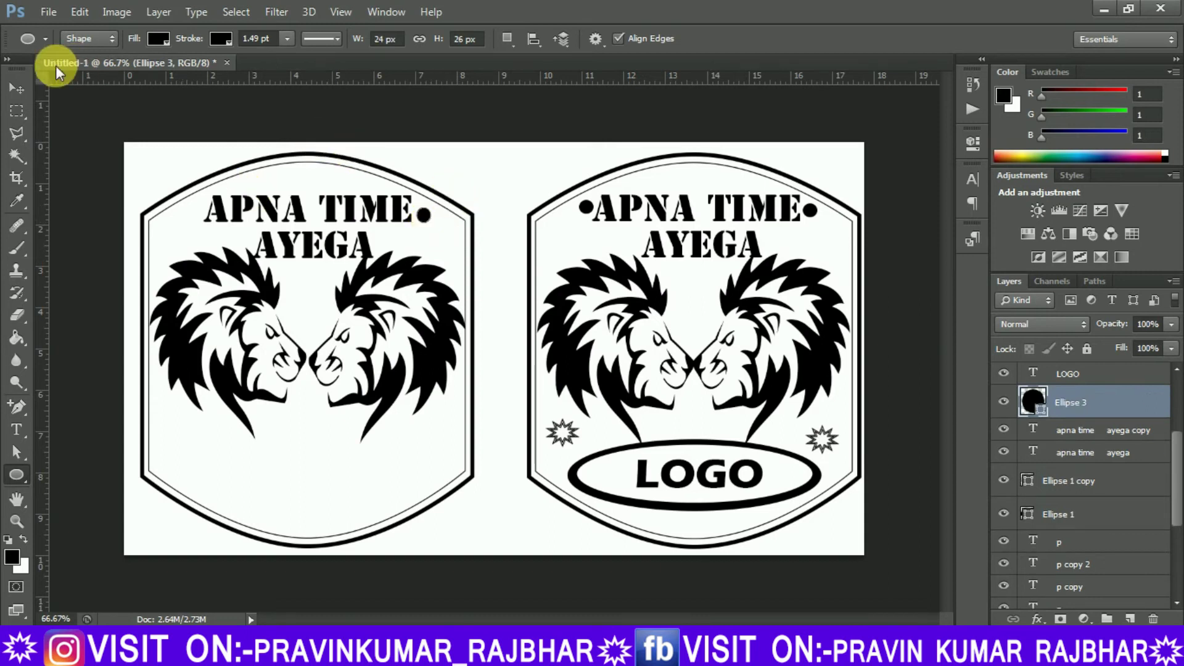
pyautogui.click(22, 87)
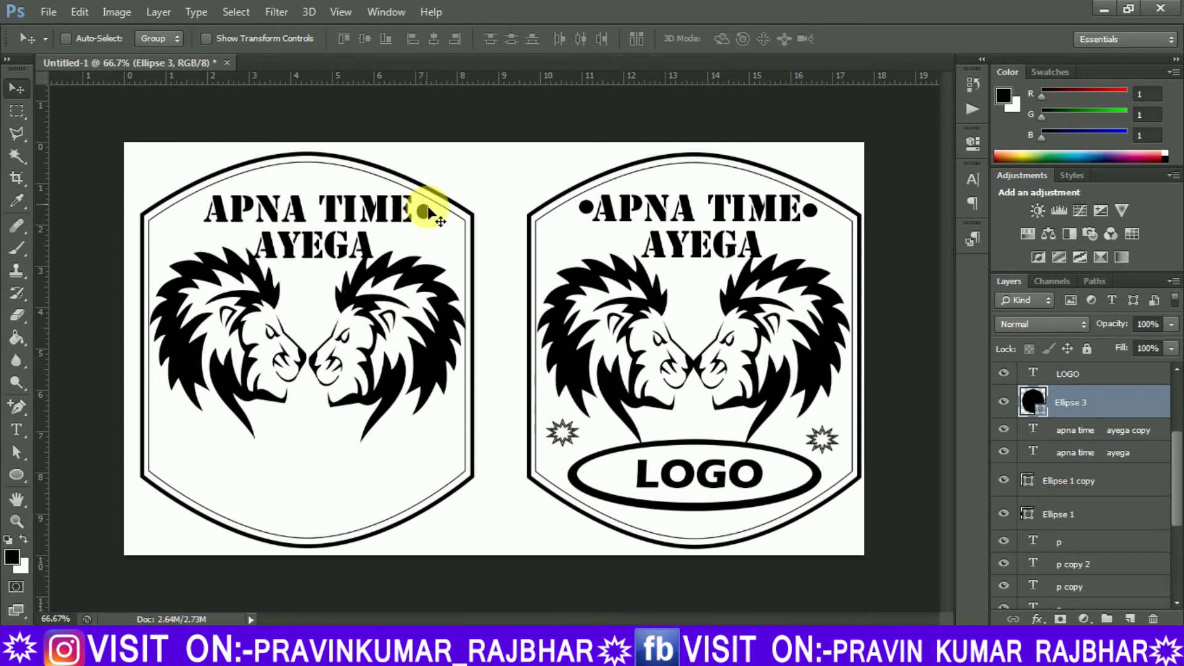
pyautogui.moveTo(423, 212); pyautogui.dragTo(197, 213)
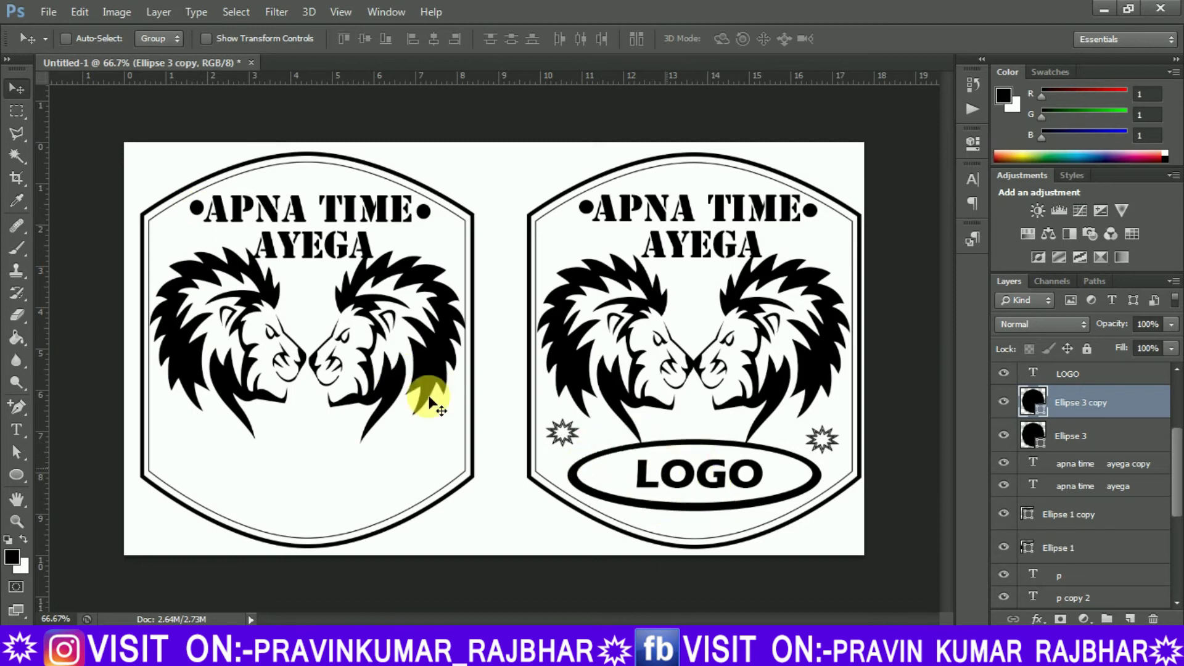
# - Draw a black ellipse about 408 × 88 px below the new lion heads and duplicate its layer as Ellipse 4 copy
pyautogui.click(19, 476)
pyautogui.moveTo(199, 462); pyautogui.dragTo(428, 507)
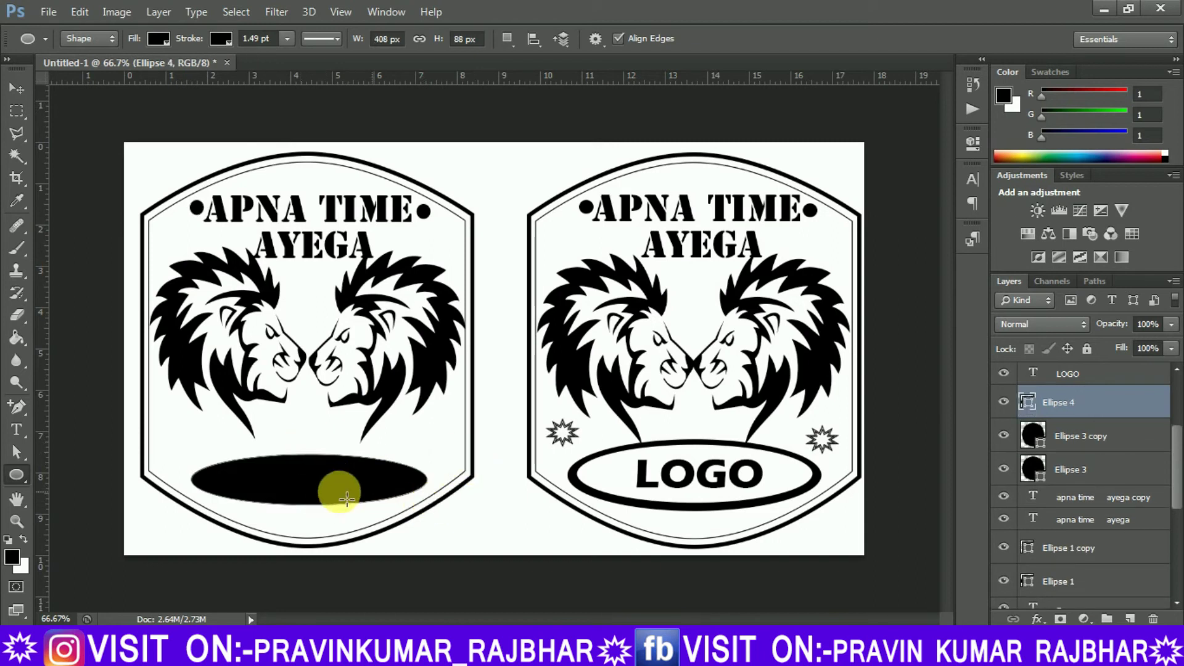
pyautogui.click(154, 13)
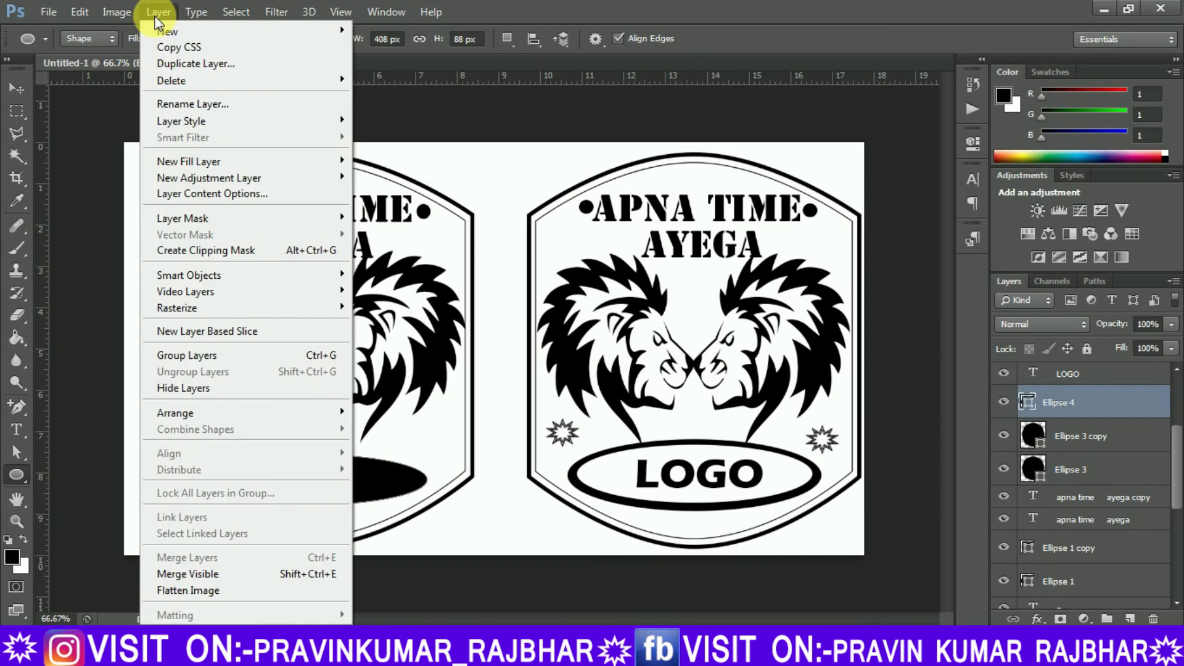
pyautogui.click(173, 64)
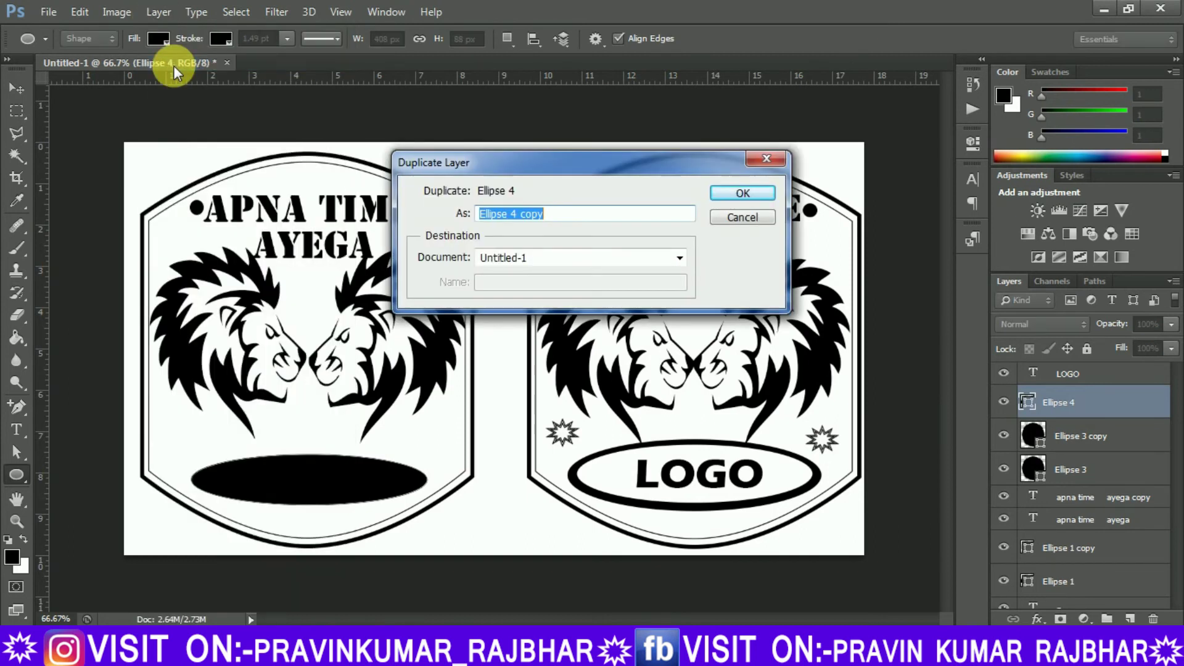
pyautogui.click(735, 196)
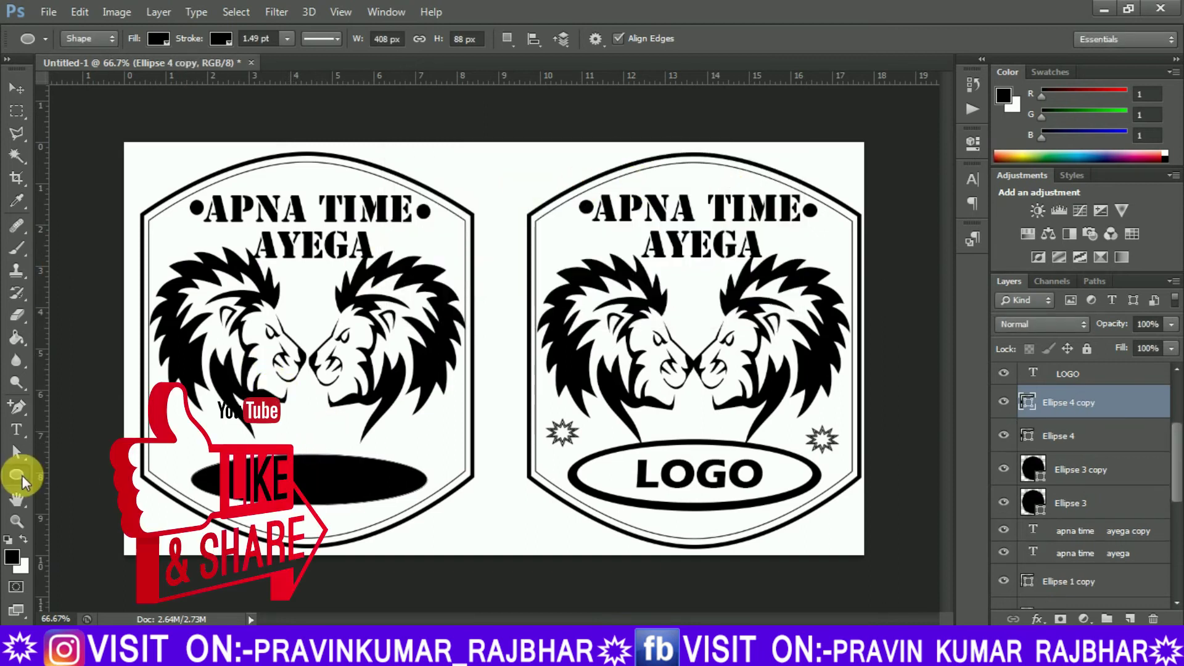
# - Fill the duplicated ellipse with white, keeping its black stroke
pyautogui.click(159, 39)
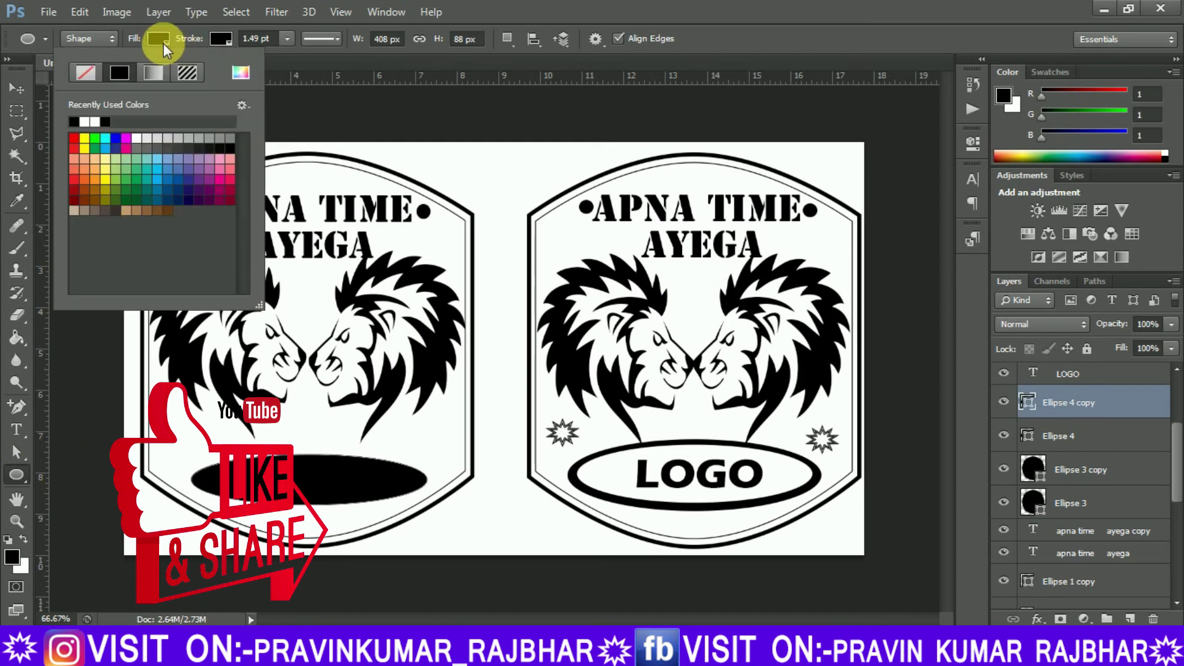
pyautogui.click(93, 123)
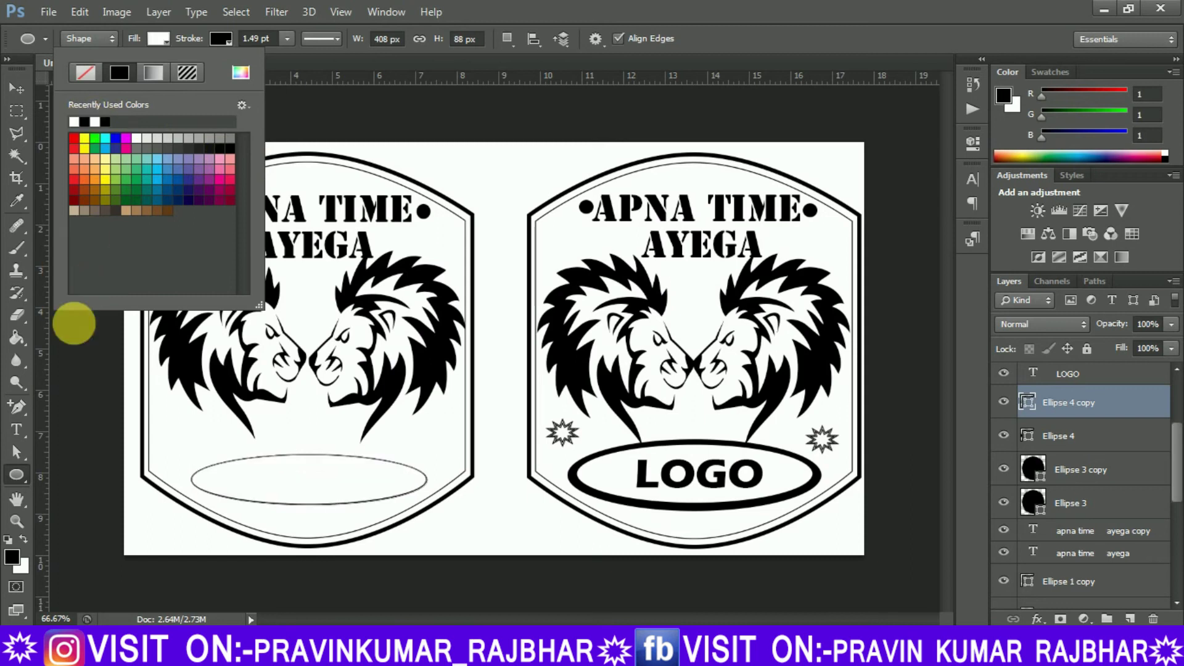
pyautogui.click(81, 349)
pyautogui.click(304, 450)
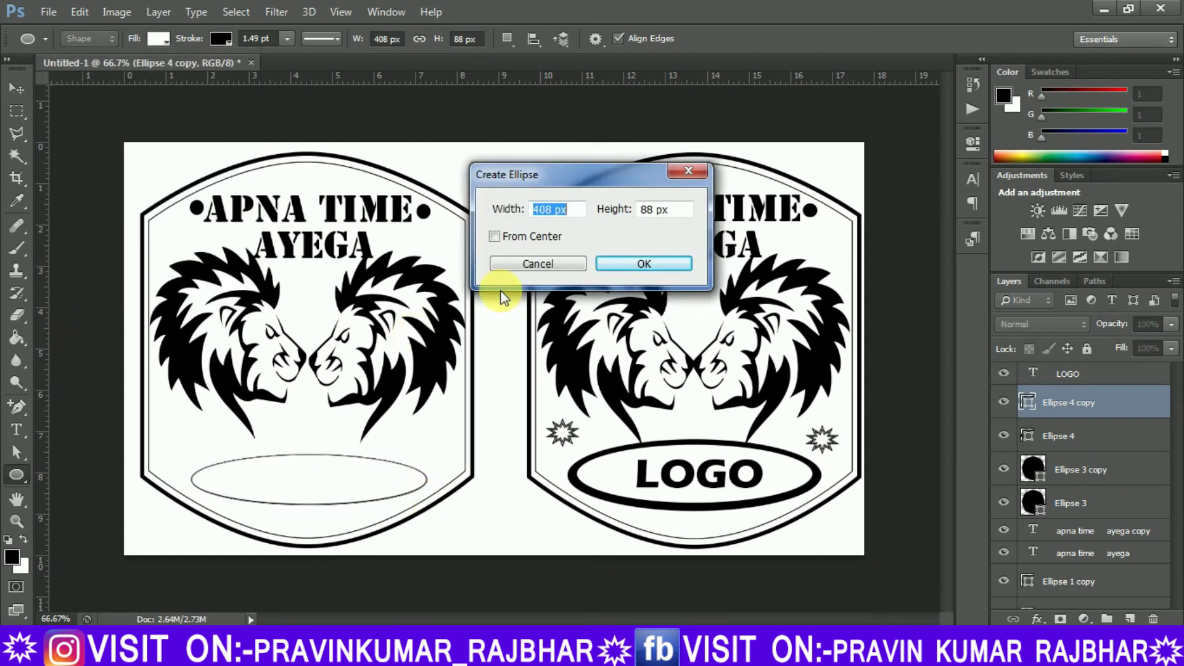
pyautogui.click(527, 266)
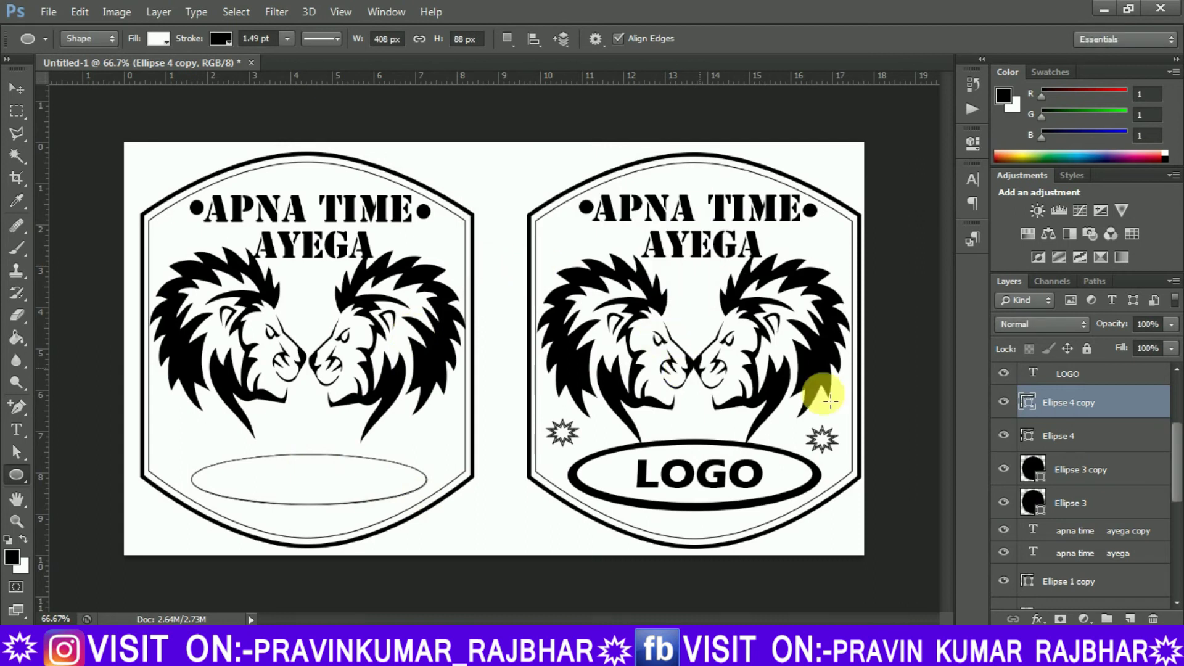
# - Nudge the black Ellipse 4 slightly down behind the white copy
pyautogui.click(1054, 439)
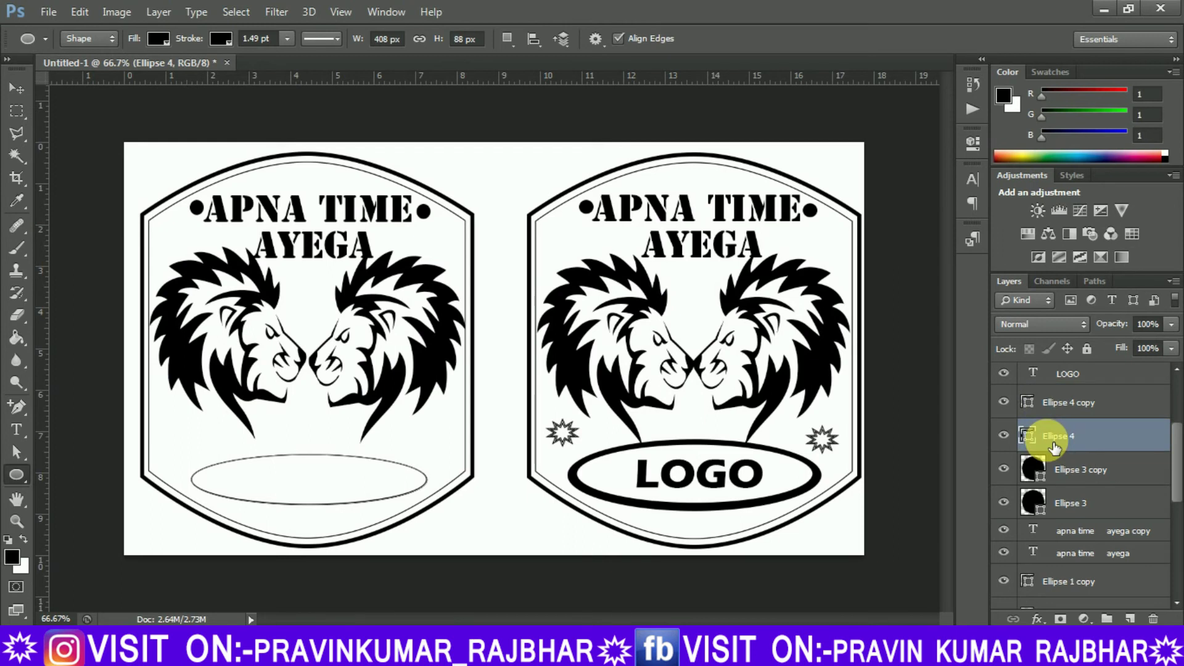
pyautogui.click(19, 90)
pyautogui.press('Down')
pyautogui.press('Down')
pyautogui.press('Down')
pyautogui.press('Down')
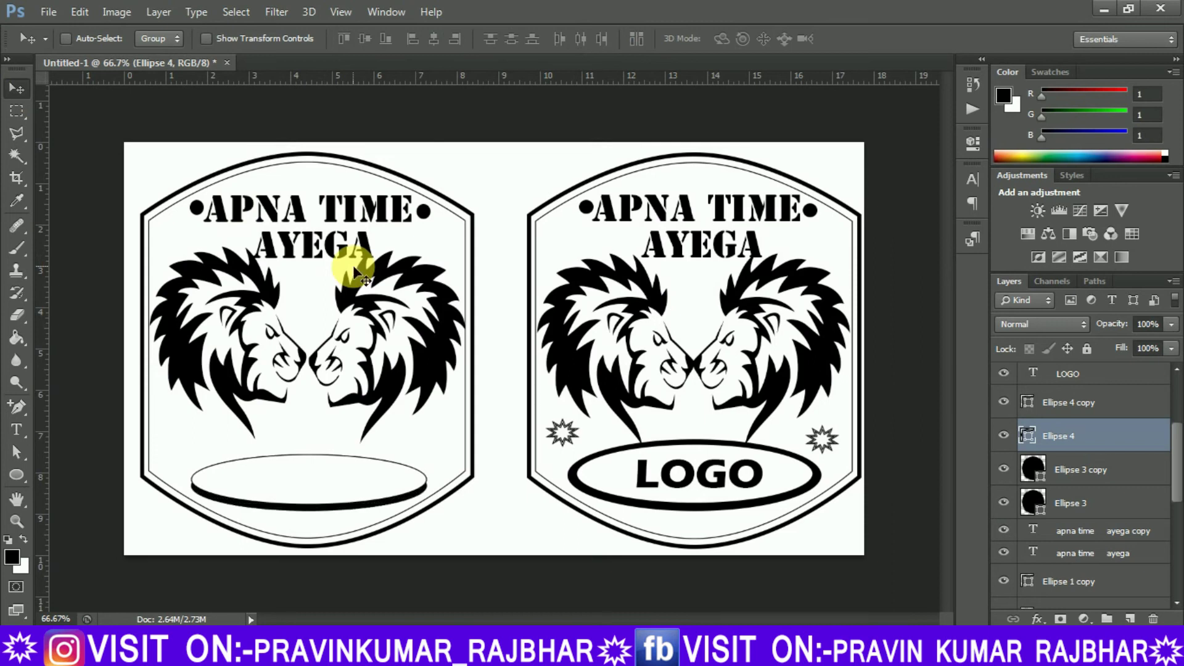
# - Stretch the black Ellipse 4 to 105.39% width and 127.27% height so it borders the white ellipse all around
pyautogui.hotkey('ctrl', 't')
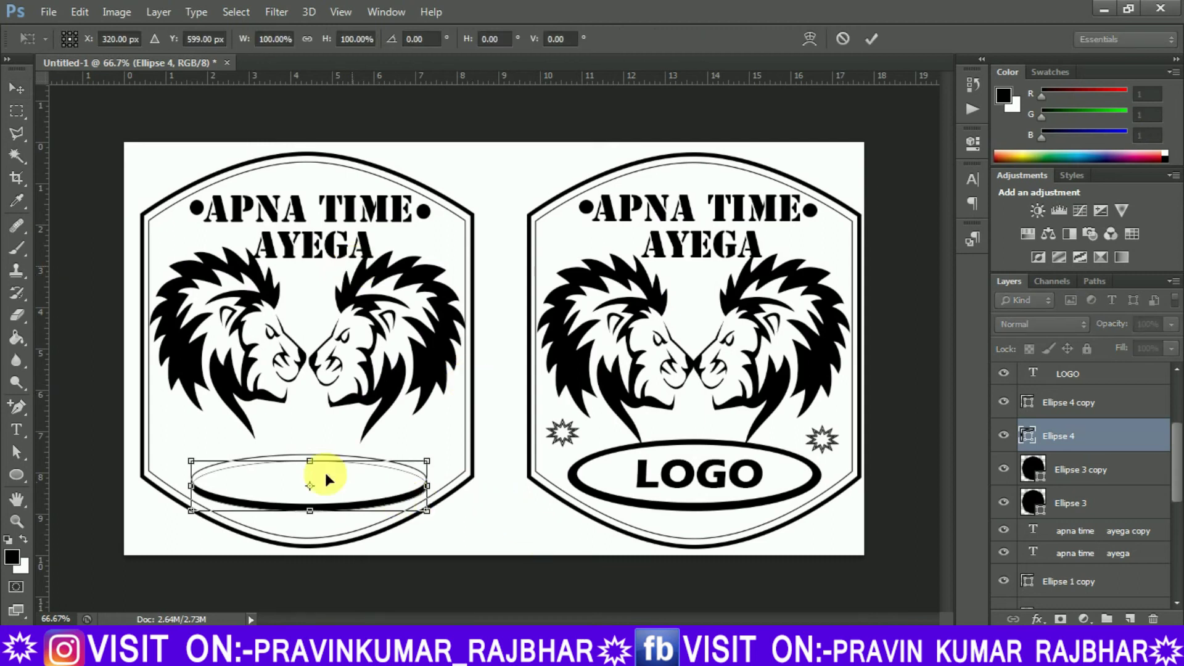
pyautogui.moveTo(318, 467); pyautogui.dragTo(315, 454)
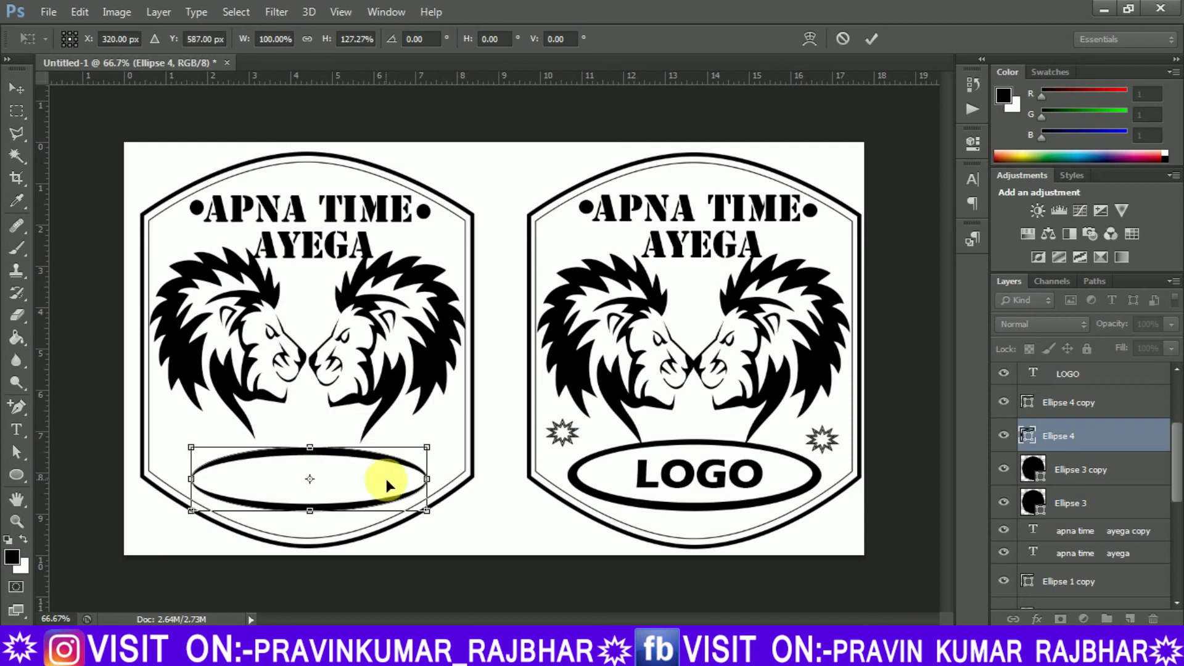
pyautogui.moveTo(437, 486); pyautogui.dragTo(442, 487)
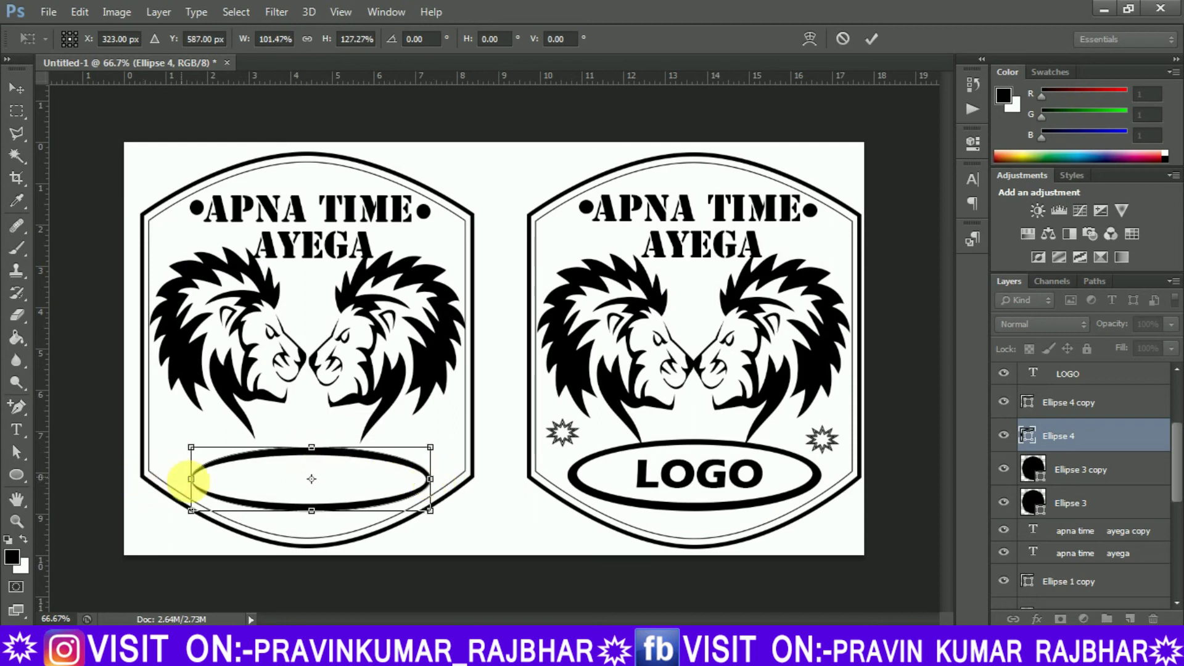
pyautogui.moveTo(196, 487); pyautogui.dragTo(187, 484)
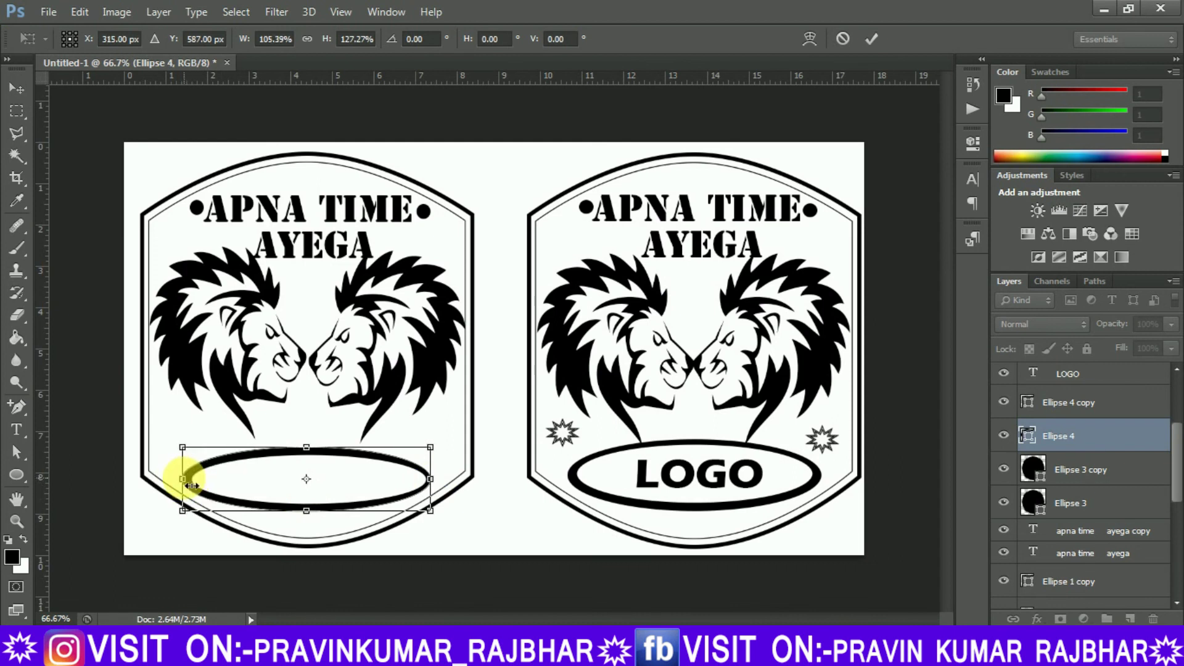
pyautogui.press('Return')
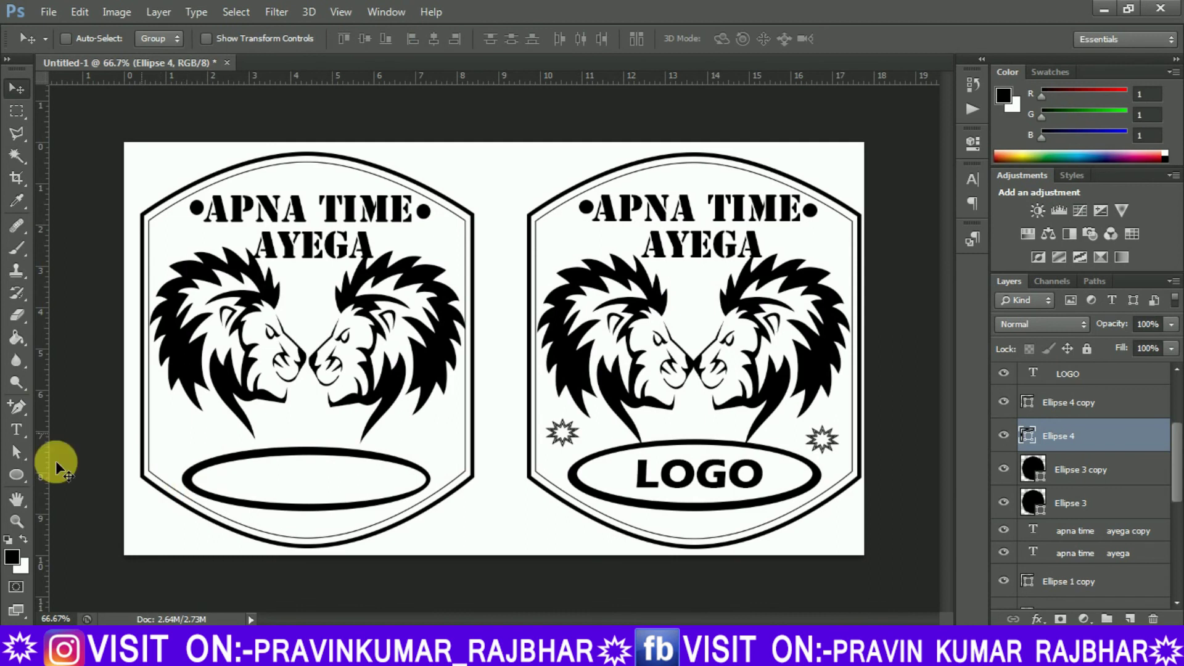
# - Find and select the original badge's LOGO text layer
pyautogui.click(17, 428)
pyautogui.click(642, 470)
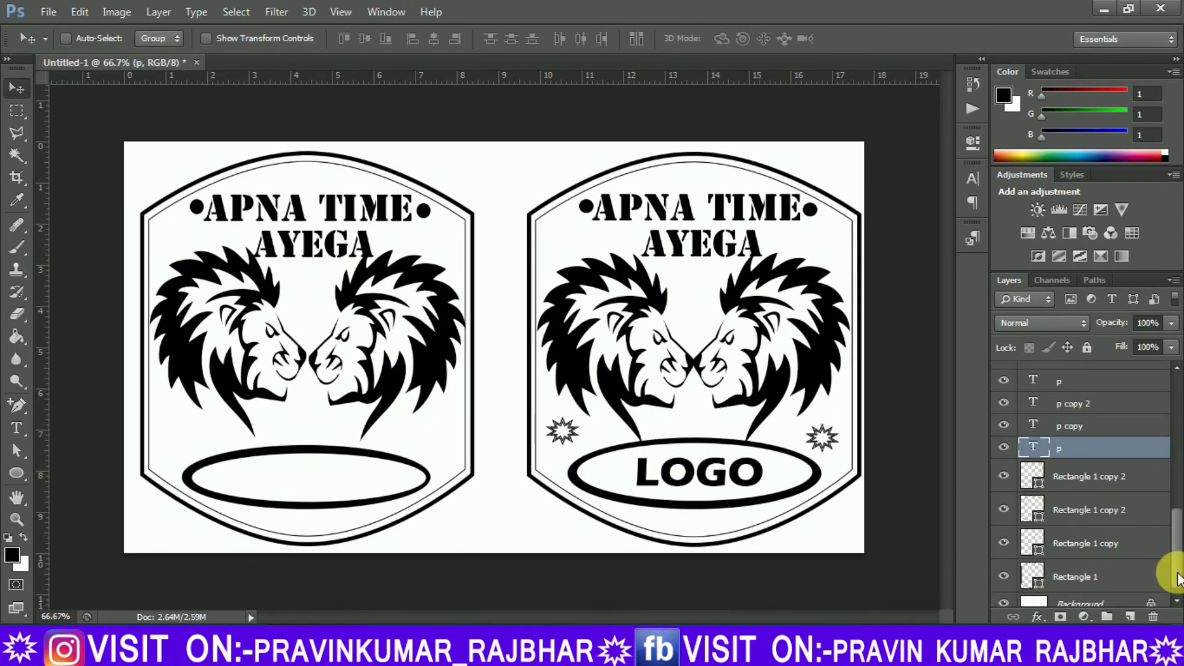
pyautogui.scroll(-1, 1171, 555)
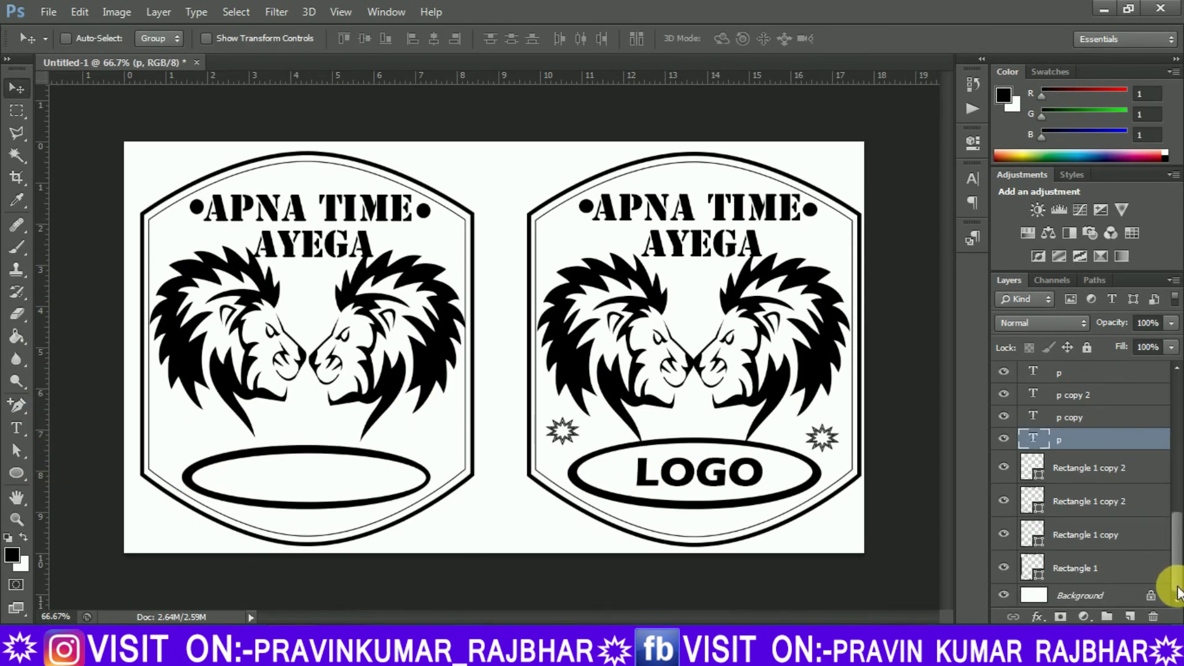
pyautogui.scroll(4, 1176, 573)
pyautogui.scroll(4, 1176, 530)
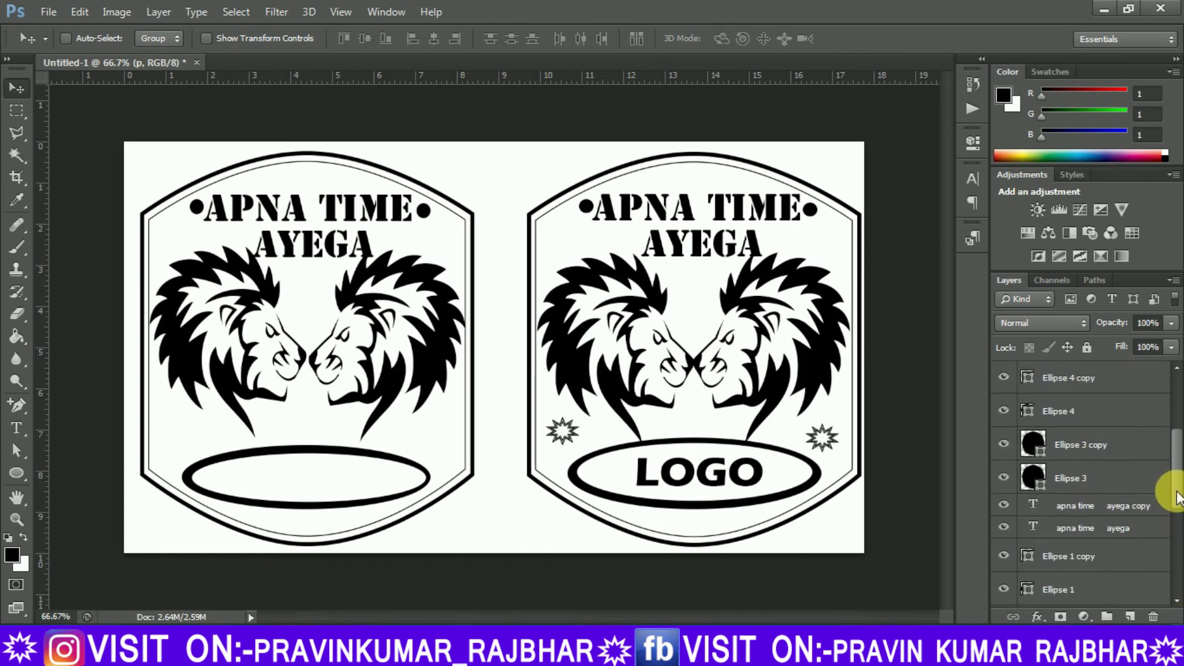
pyautogui.scroll(3, 1171, 487)
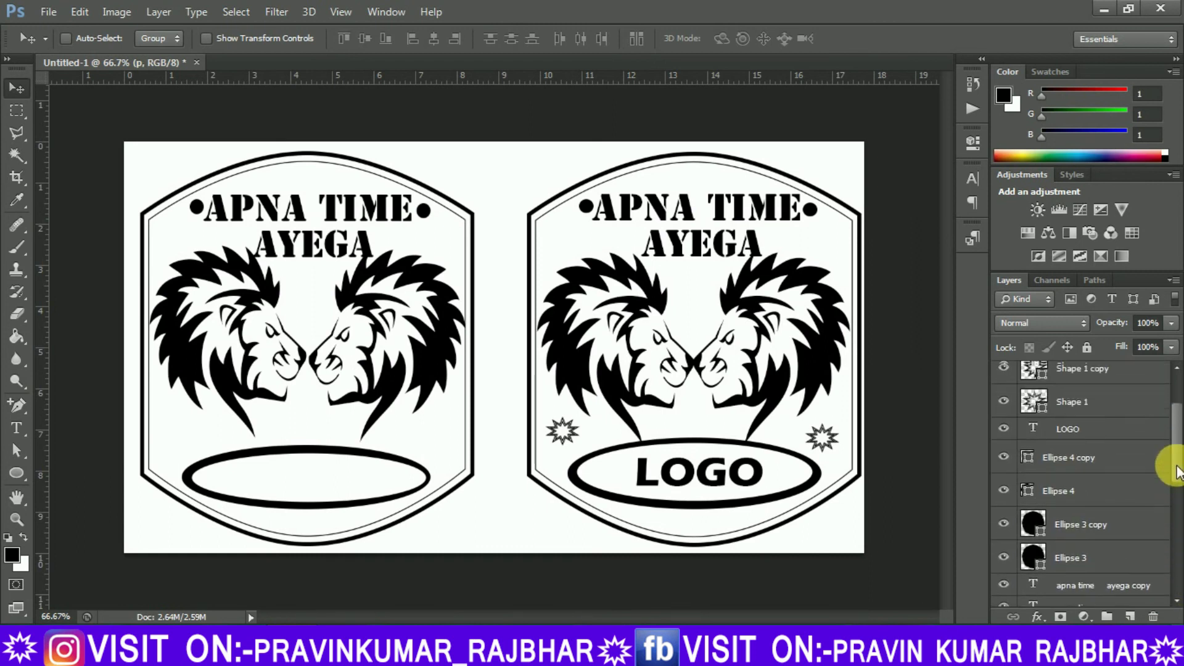
pyautogui.click(1073, 438)
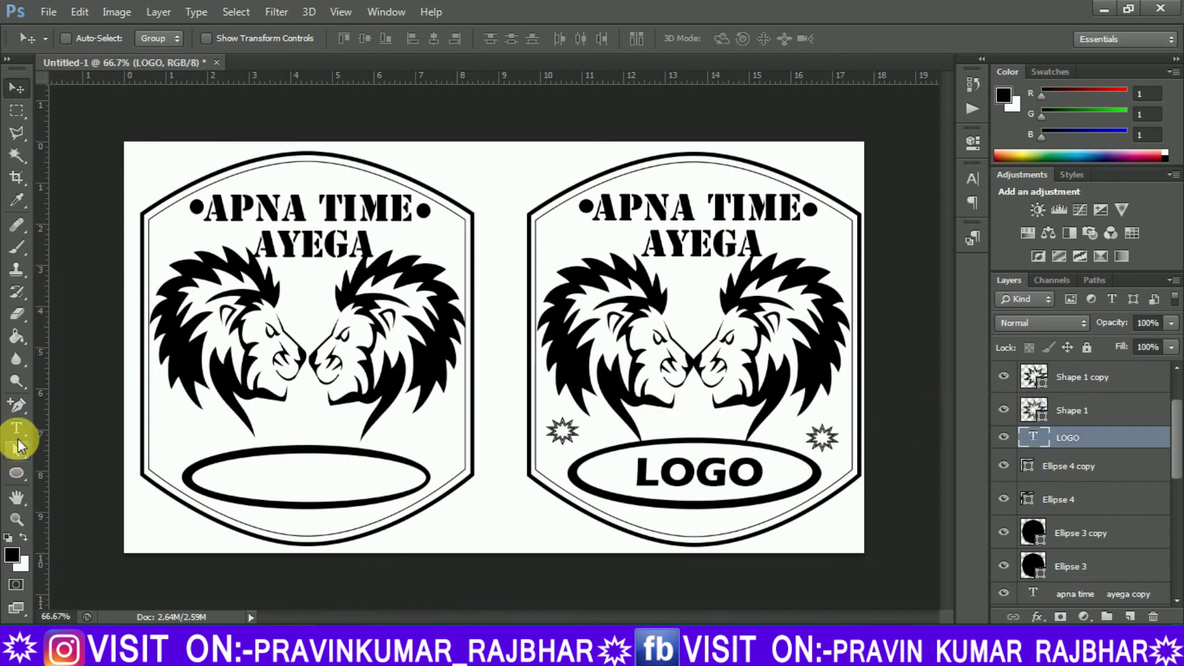
# - Check the font of the original LOGO text and place a duplicate of the text inside the new ellipse
pyautogui.click(17, 428)
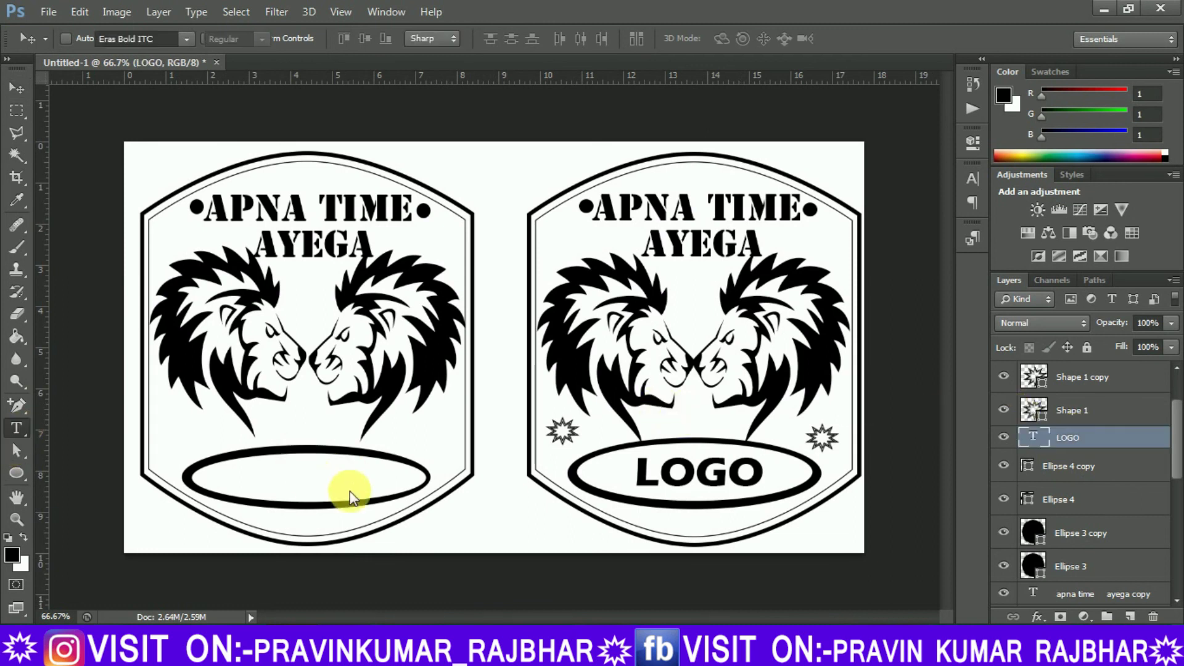
pyautogui.click(765, 480)
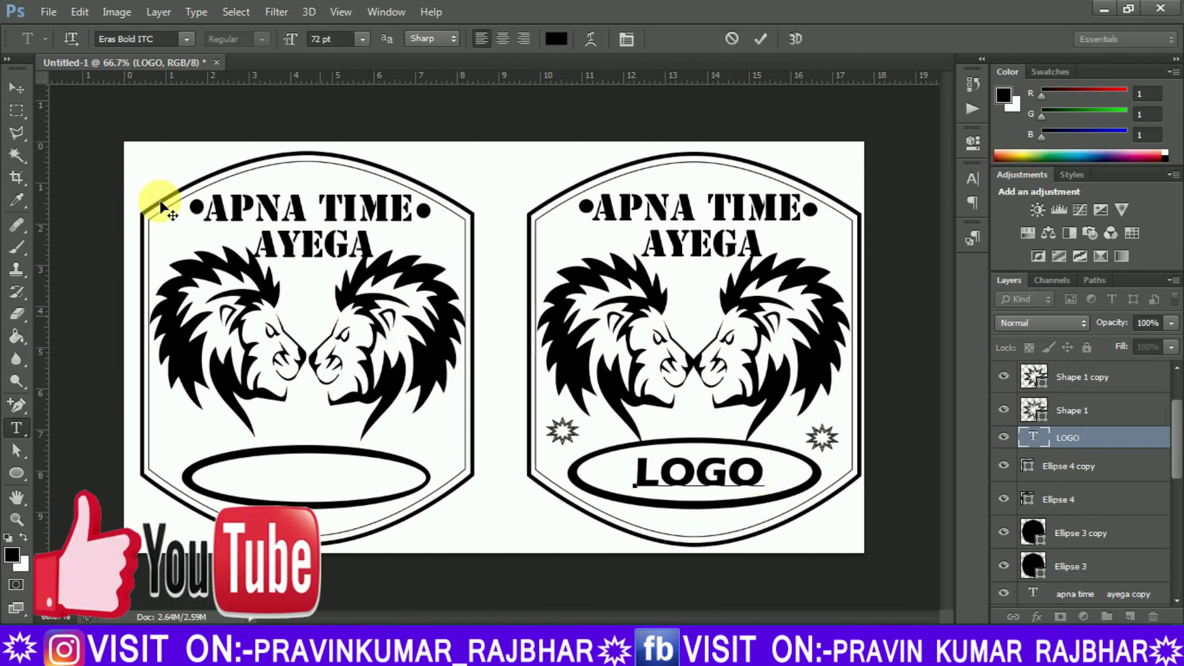
pyautogui.click(155, 42)
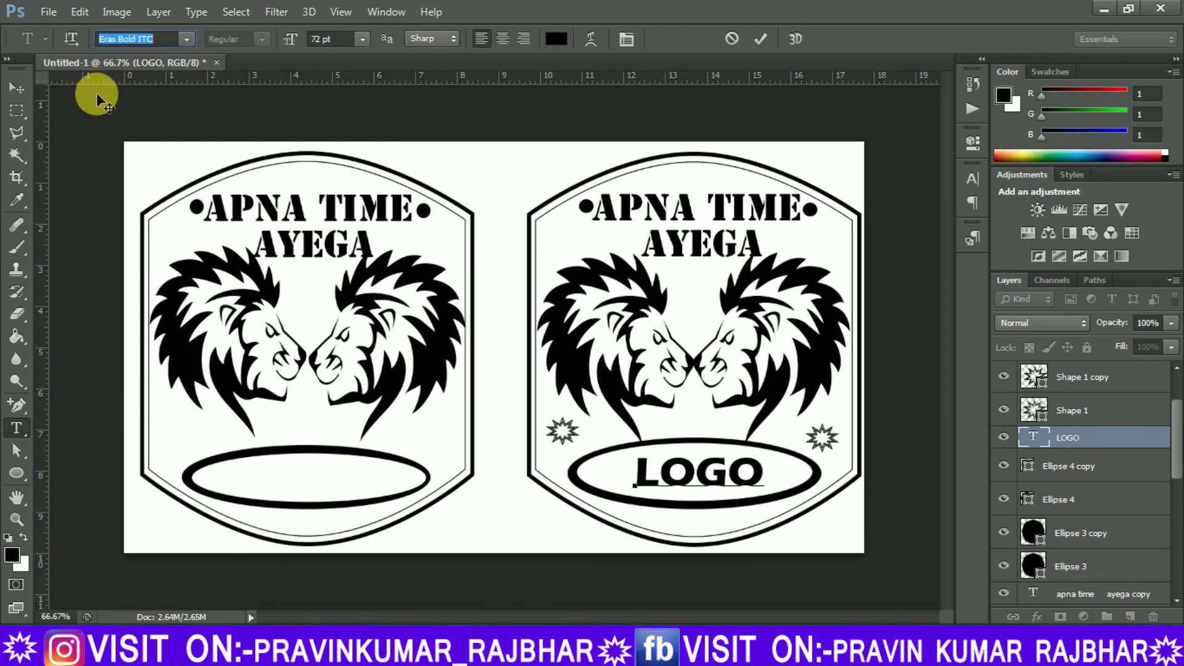
pyautogui.click(17, 88)
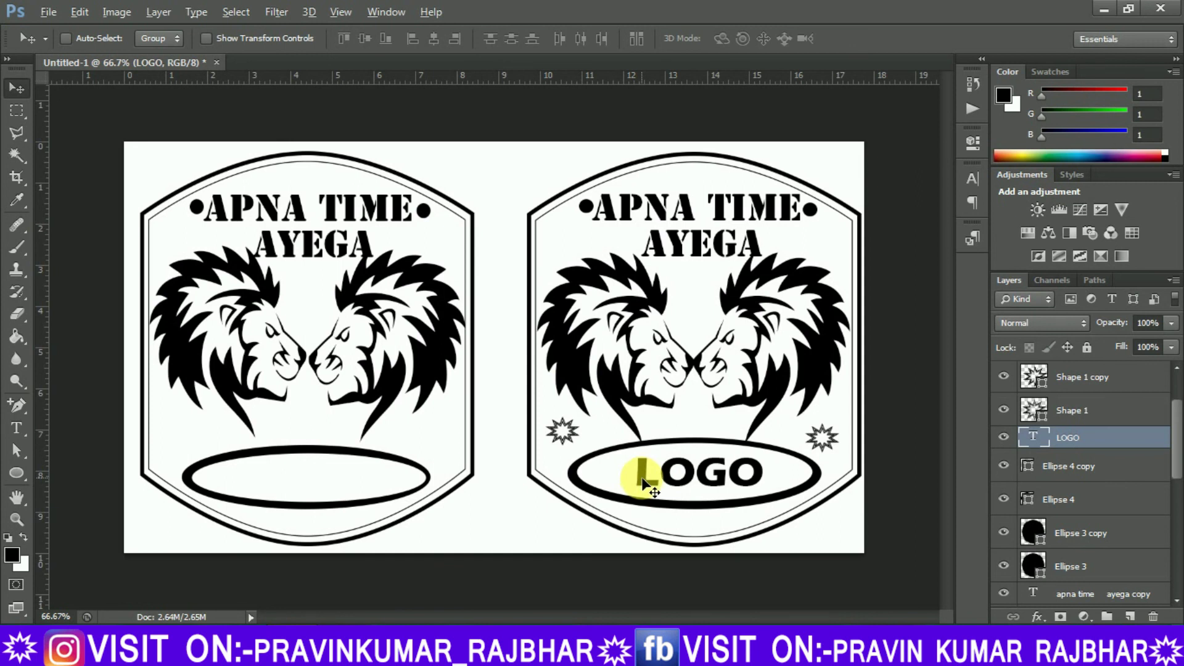
pyautogui.moveTo(644, 483); pyautogui.dragTo(244, 488)
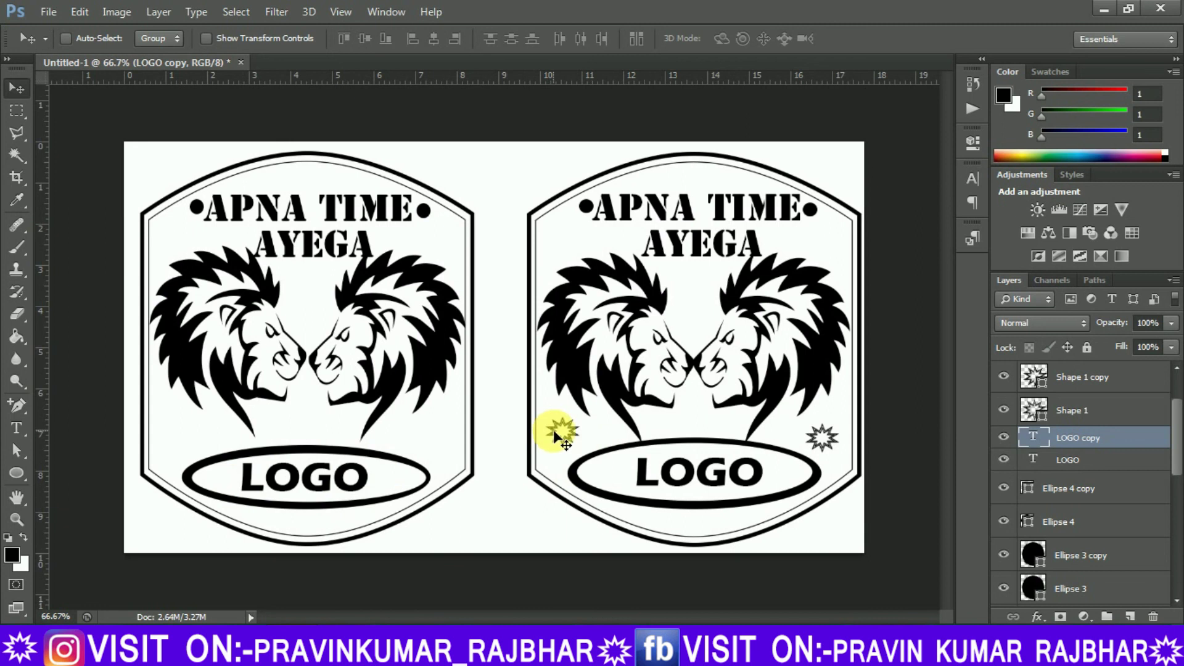
# - Draw two outlined starburst custom shapes, about 54 × 47 px and 63 × 56 px, beside the new lion heads just above the LOGO ellipse's ends
pyautogui.click(17, 473)
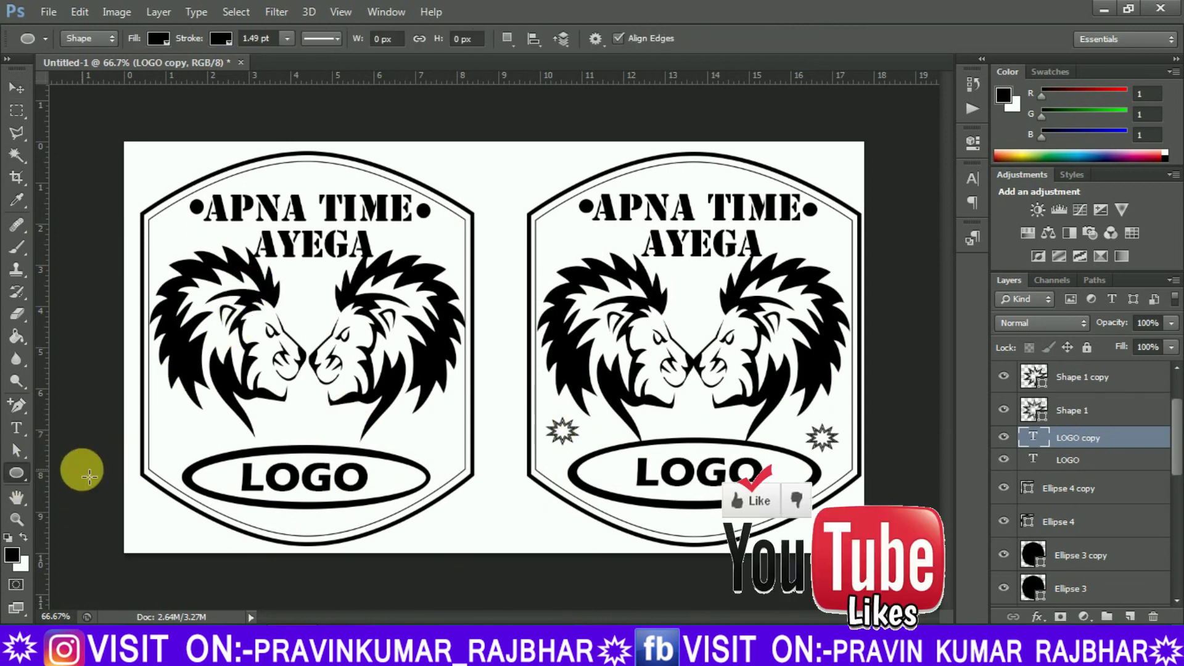
pyautogui.click(23, 477)
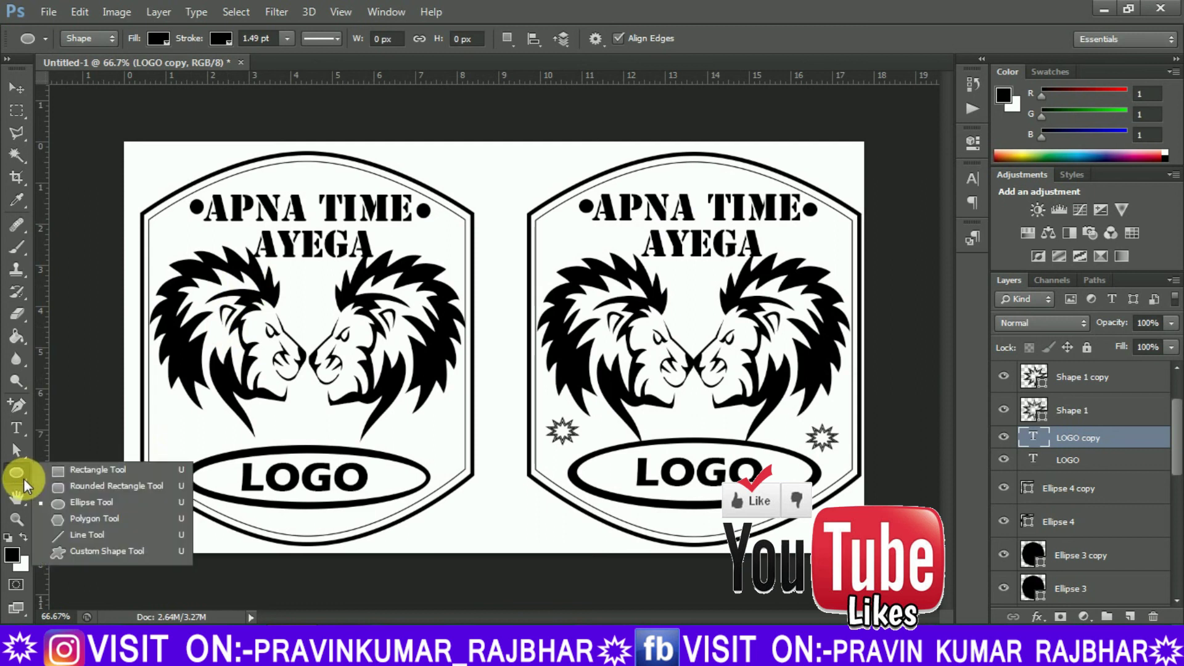
pyautogui.click(70, 550)
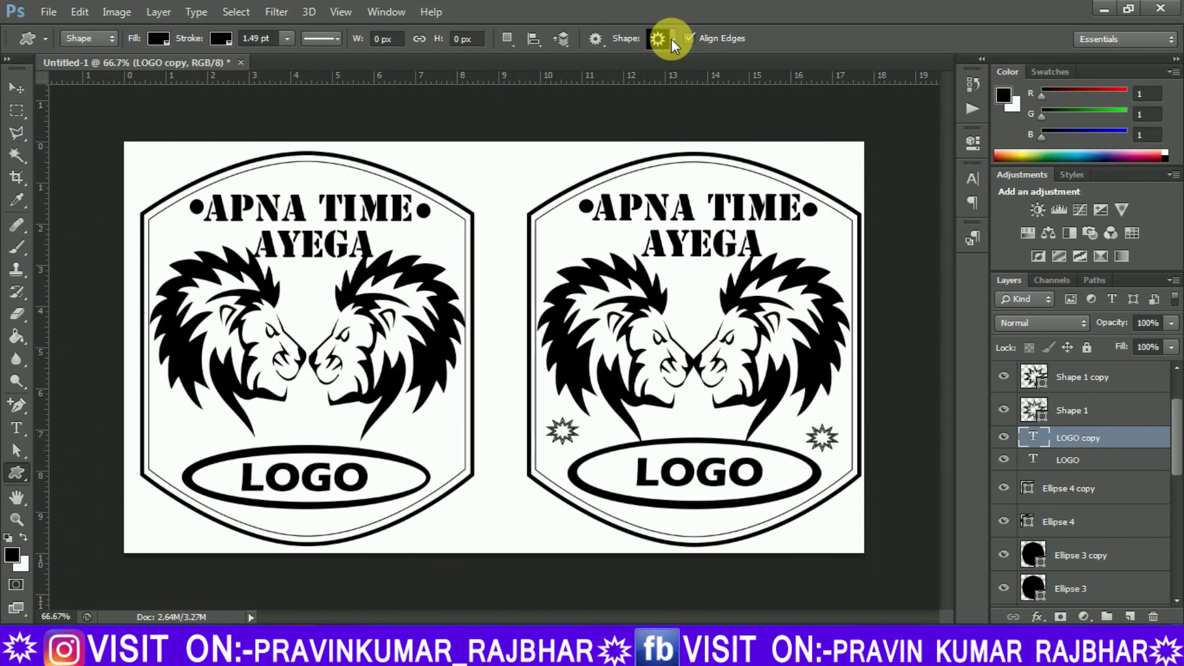
pyautogui.click(671, 38)
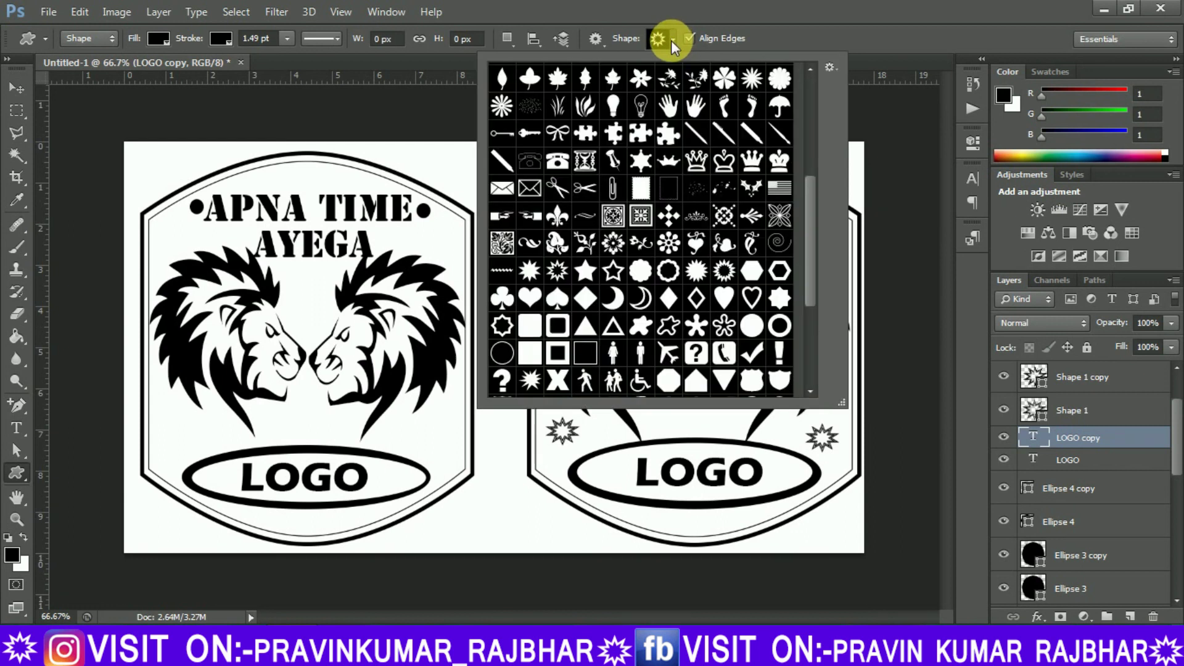
pyautogui.click(558, 273)
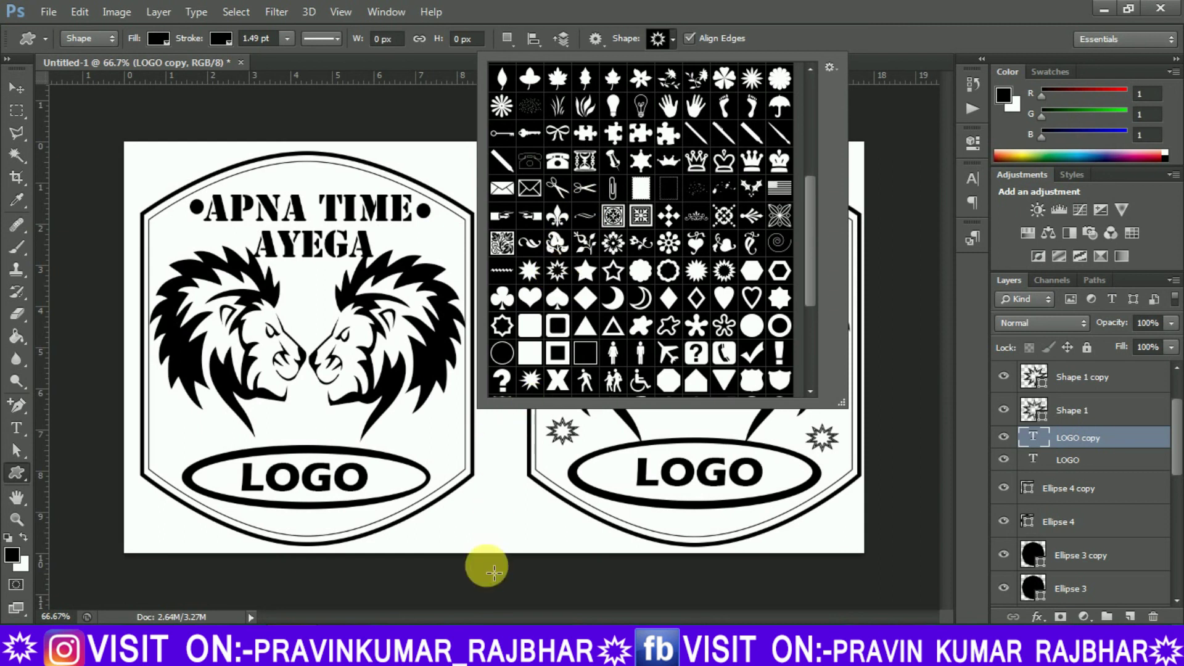
pyautogui.click(474, 584)
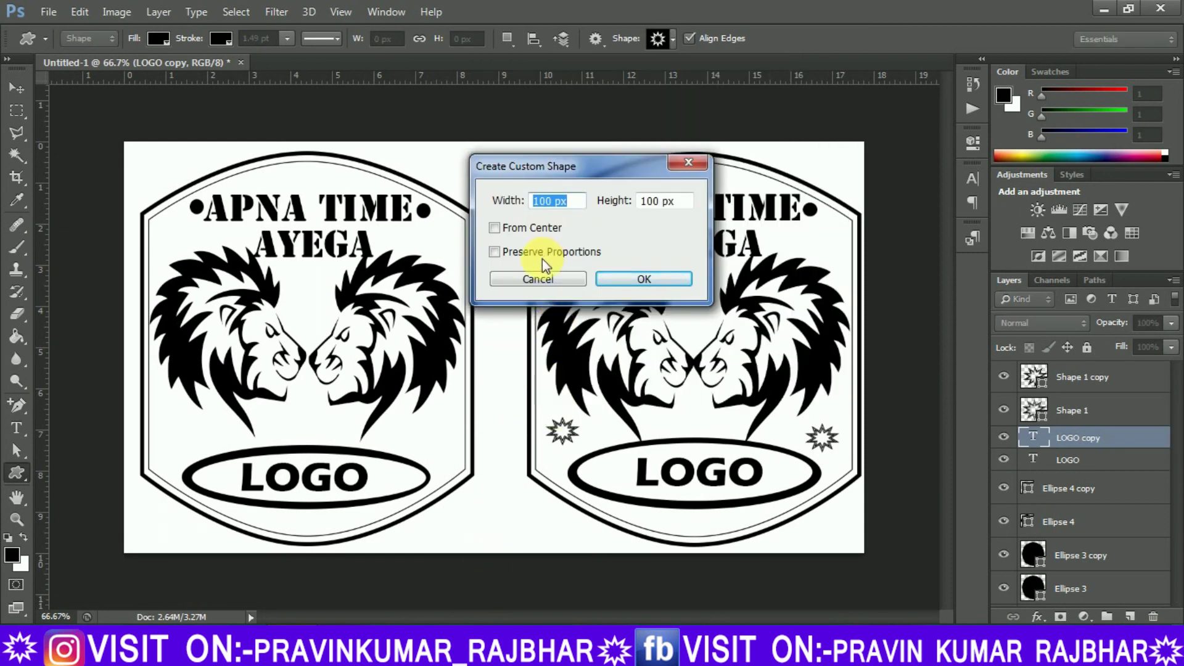
pyautogui.click(528, 283)
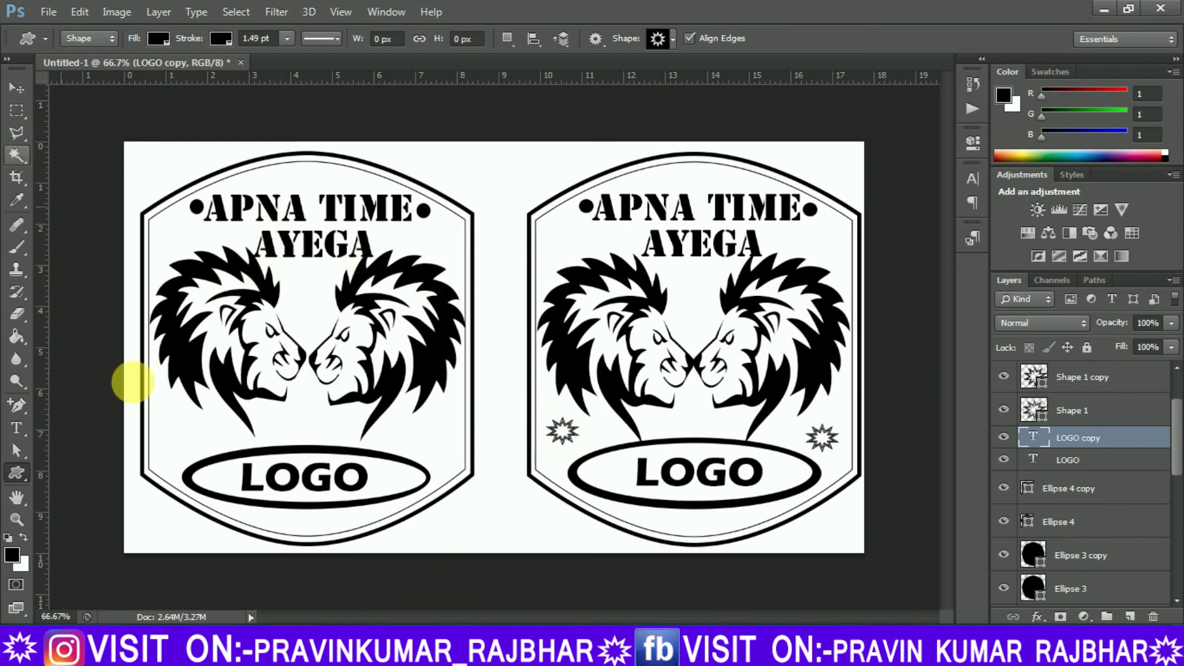
pyautogui.moveTo(171, 426); pyautogui.dragTo(201, 453)
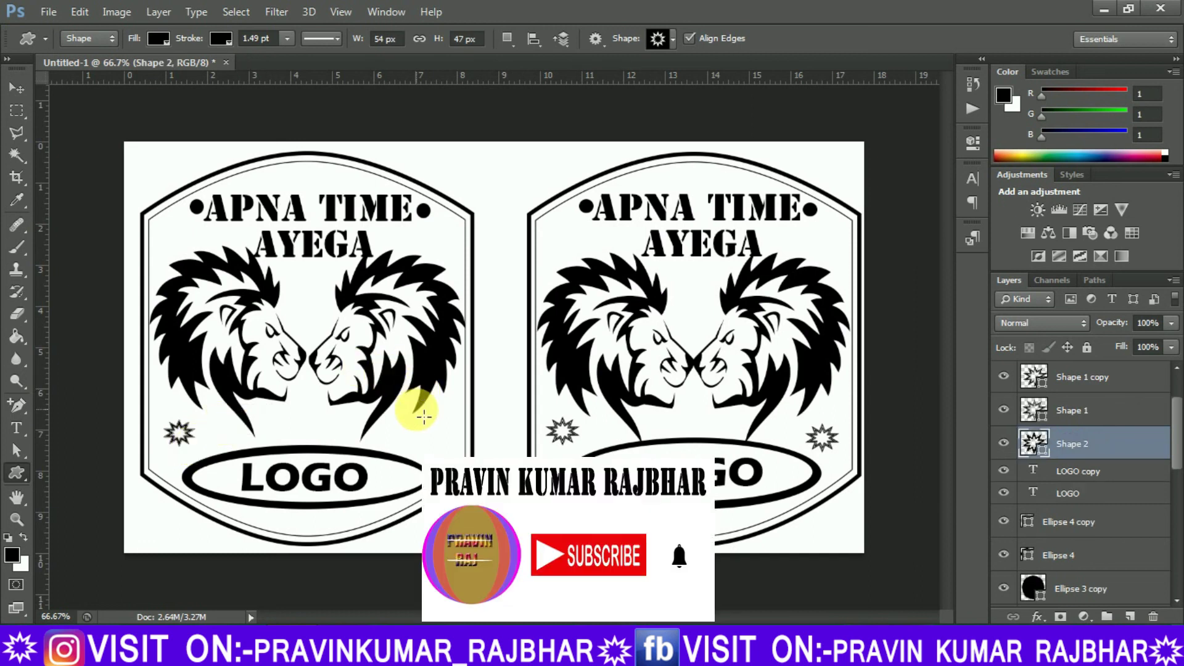
pyautogui.moveTo(423, 428); pyautogui.dragTo(453, 453)
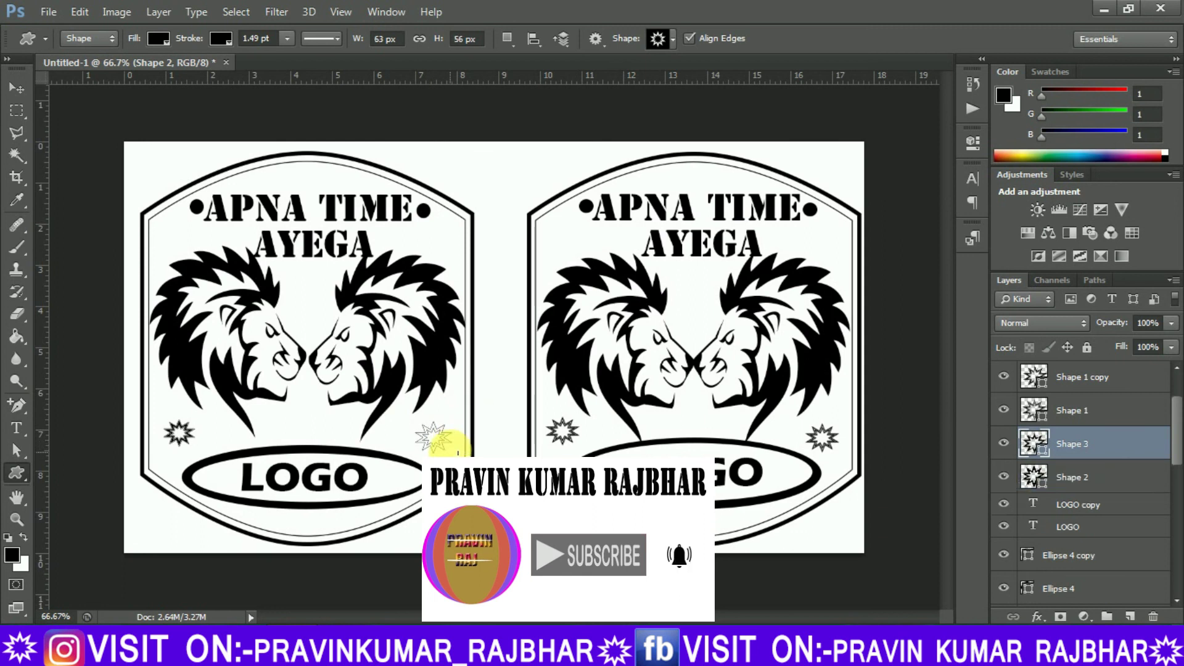